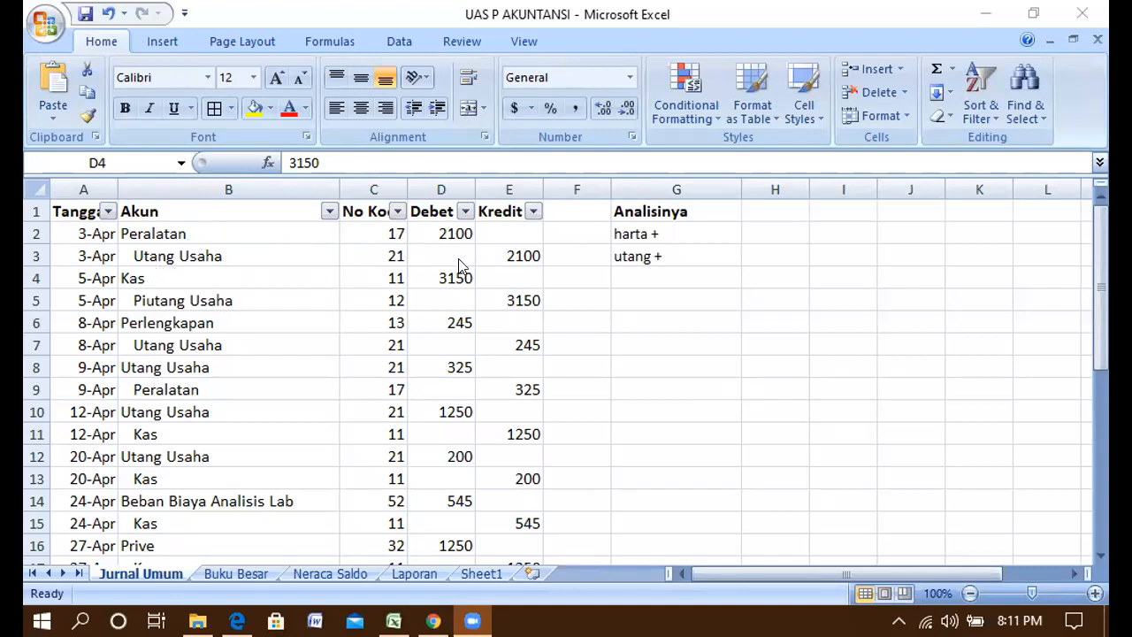
Step: Compare the 3 April equipment purchase in the exam PDF with its Peralatan and Utang Usaha entries in the Excel Jurnal Umum sheet
click(522, 252)
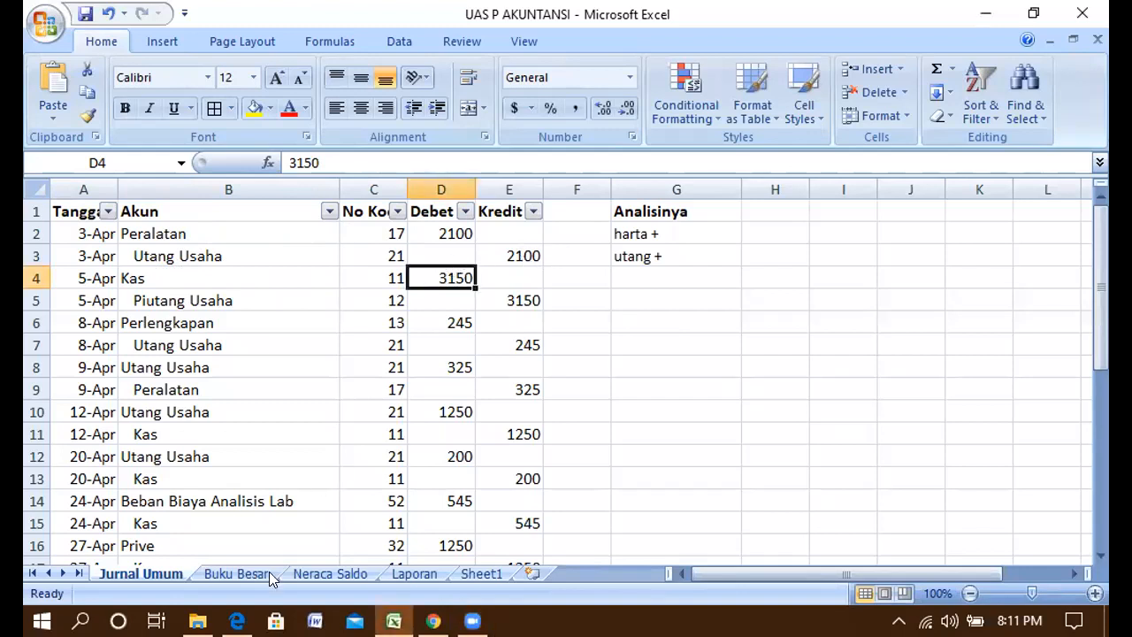
click(236, 622)
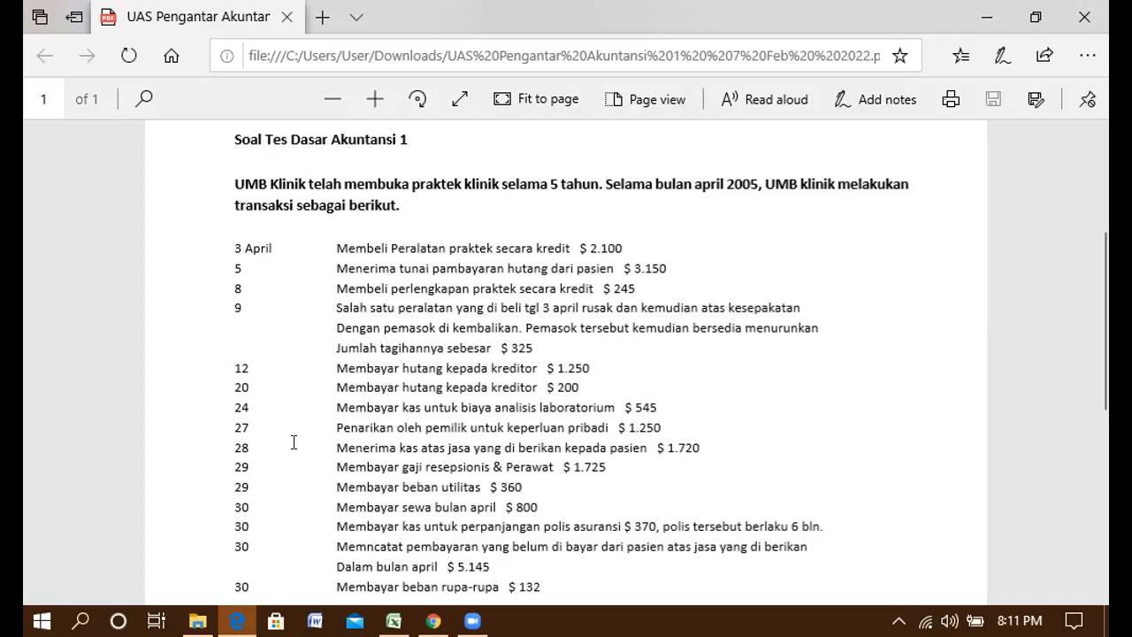
scroll(293, 442, down, 1)
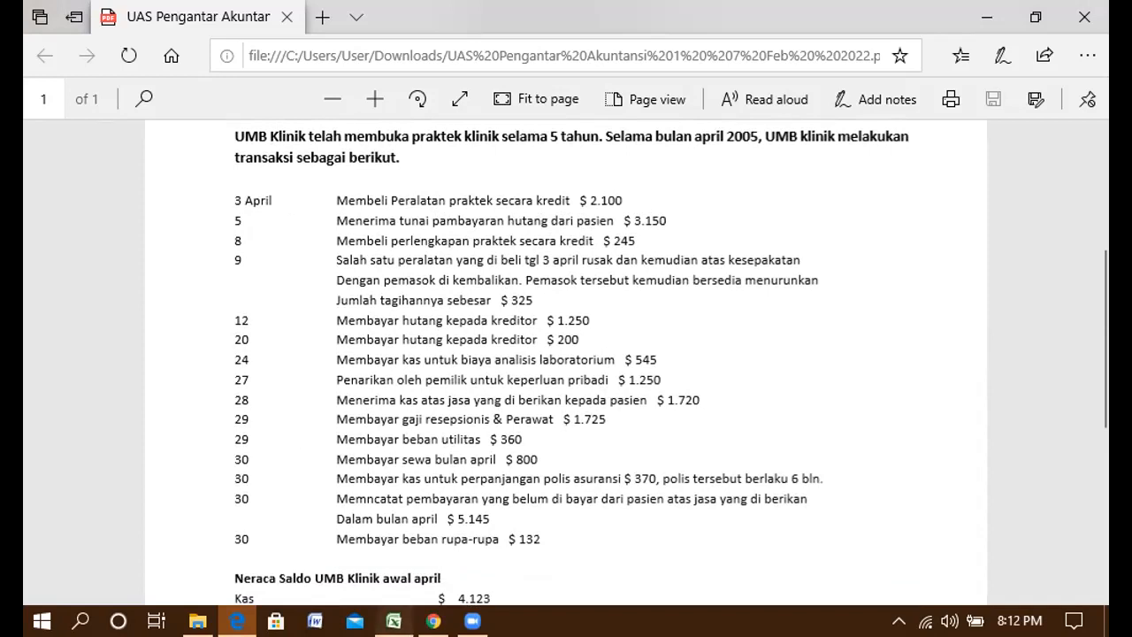
click(394, 621)
click(659, 228)
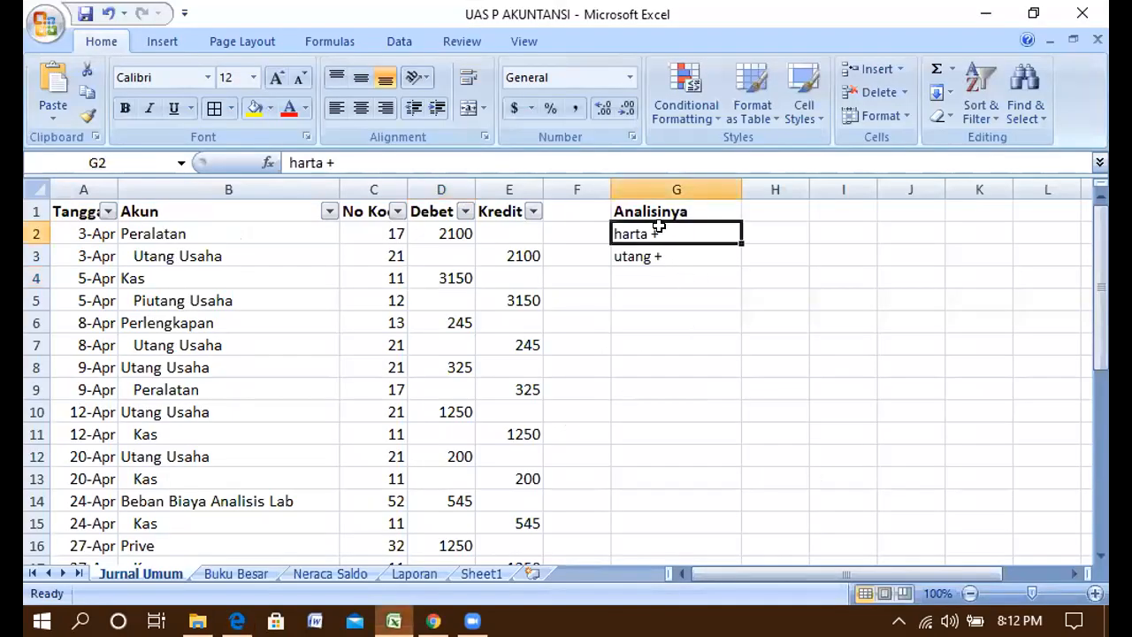
click(442, 234)
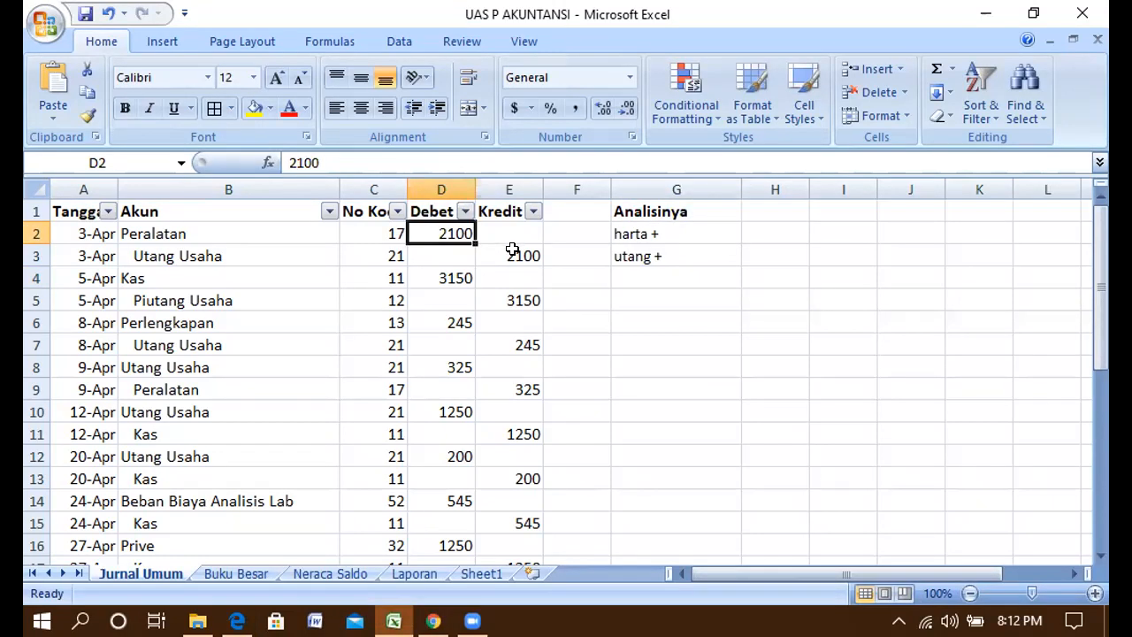
click(205, 258)
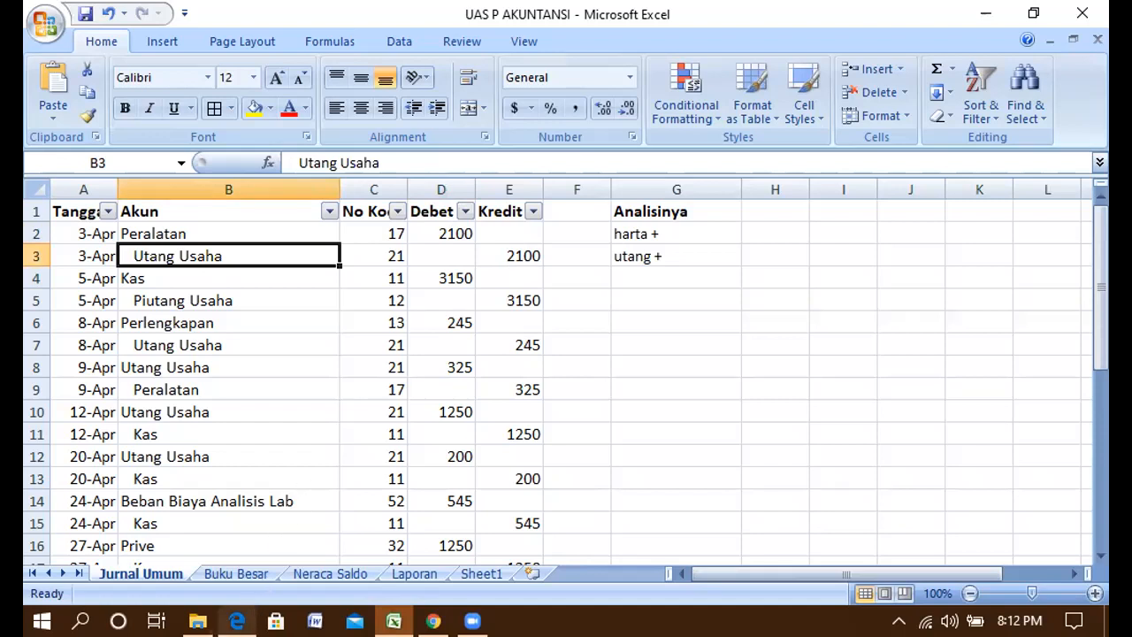
Step: Read the 5 April cash receipt from patients in the PDF and check its Kas debit and Piutang Usaha credit in the Excel journal
mouse_move(236, 621)
click(247, 531)
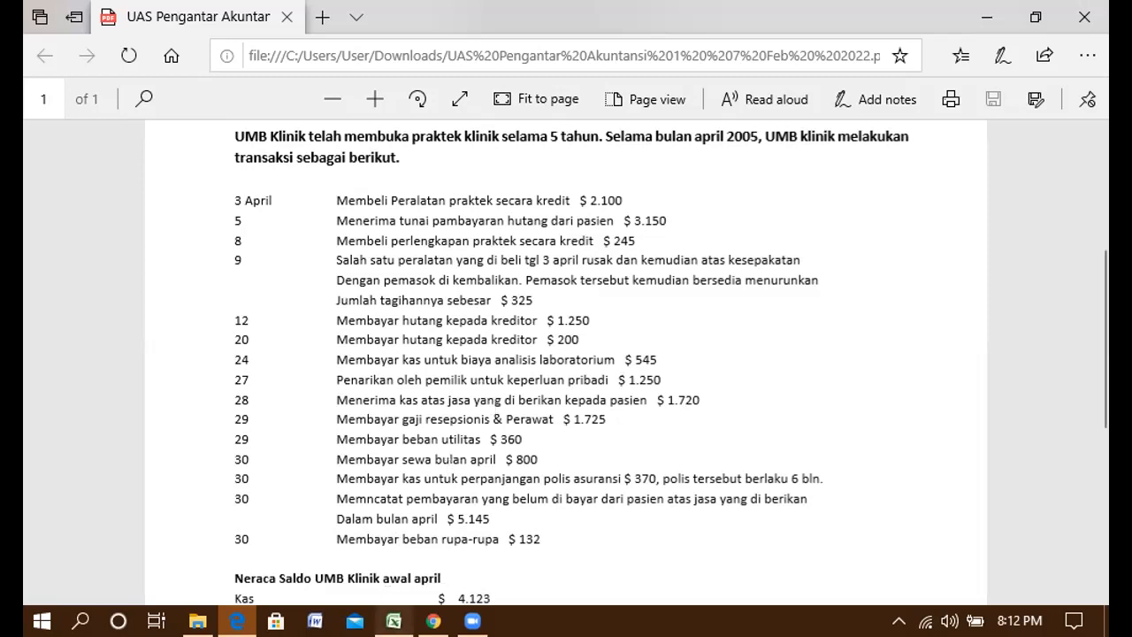
click(393, 621)
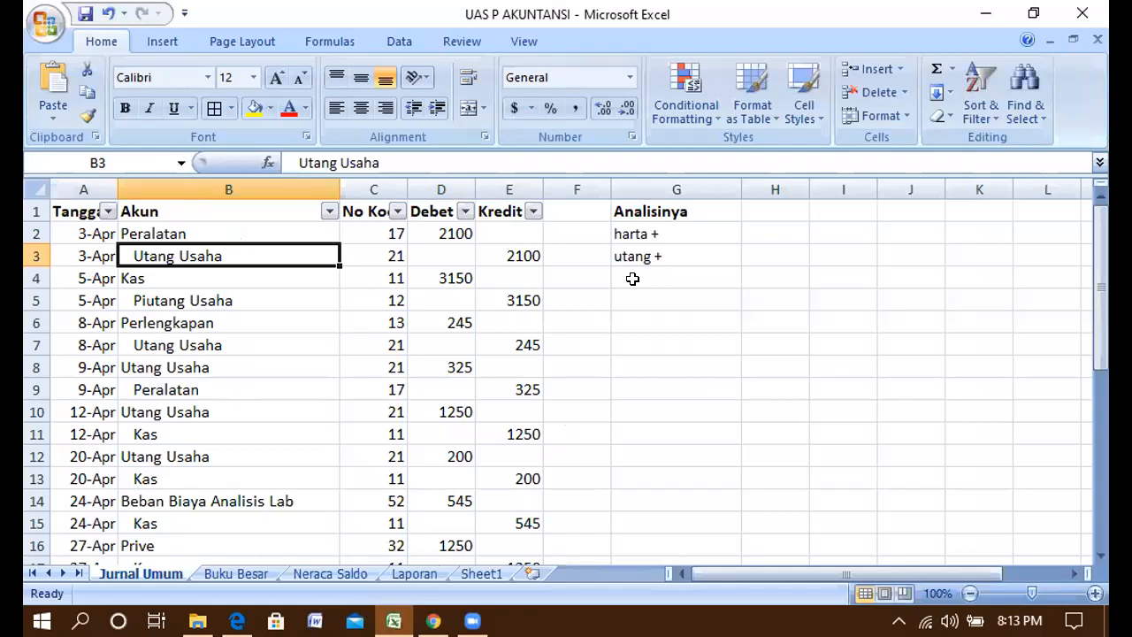
click(199, 277)
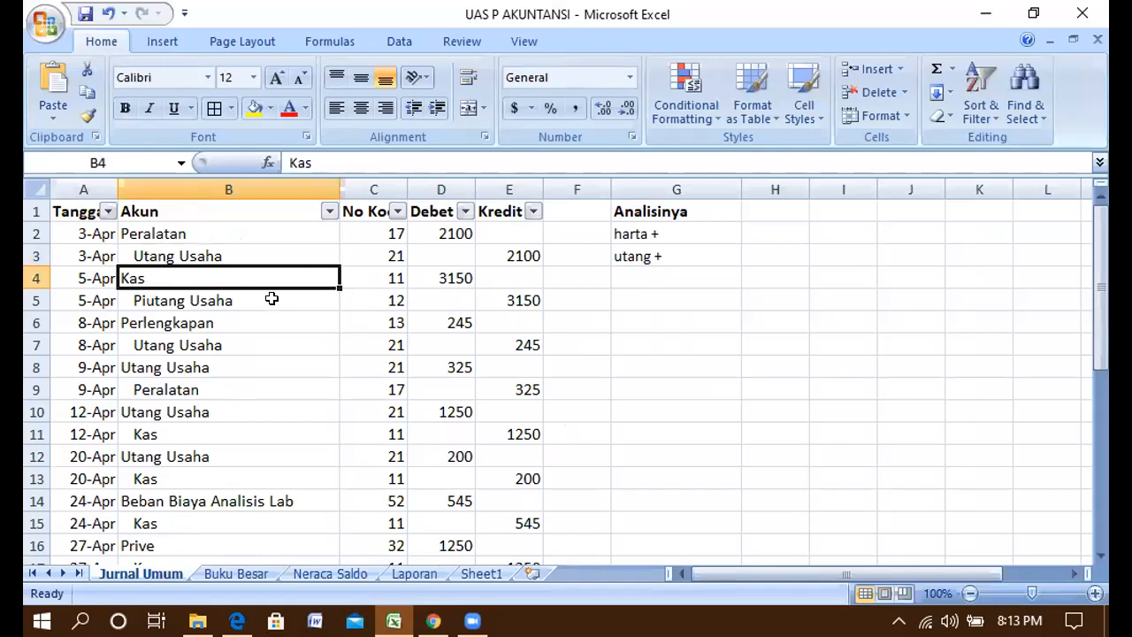
click(271, 299)
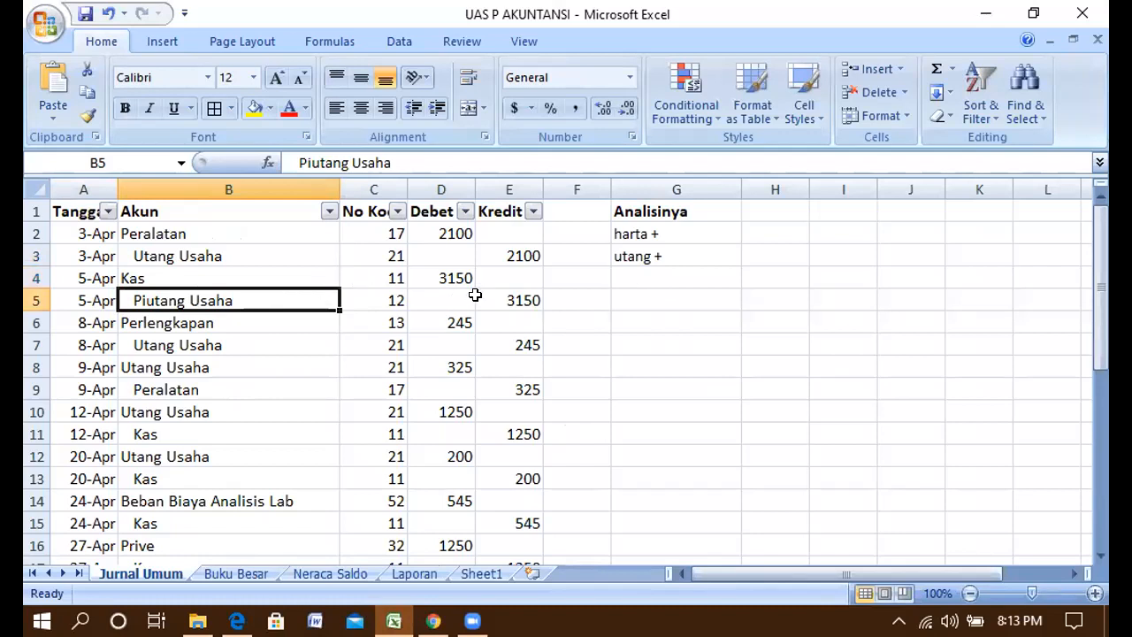
click(536, 298)
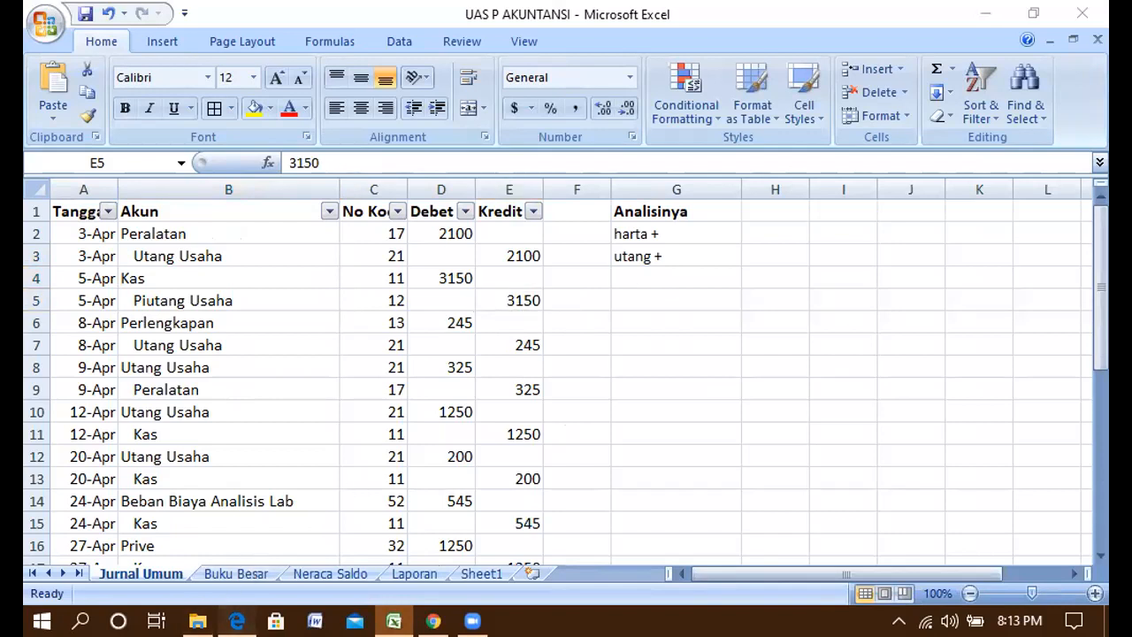
Step: Read the 8 April supplies purchase in the PDF and check its Perlengkapan debit and Utang Usaha credit in the Excel journal
click(236, 622)
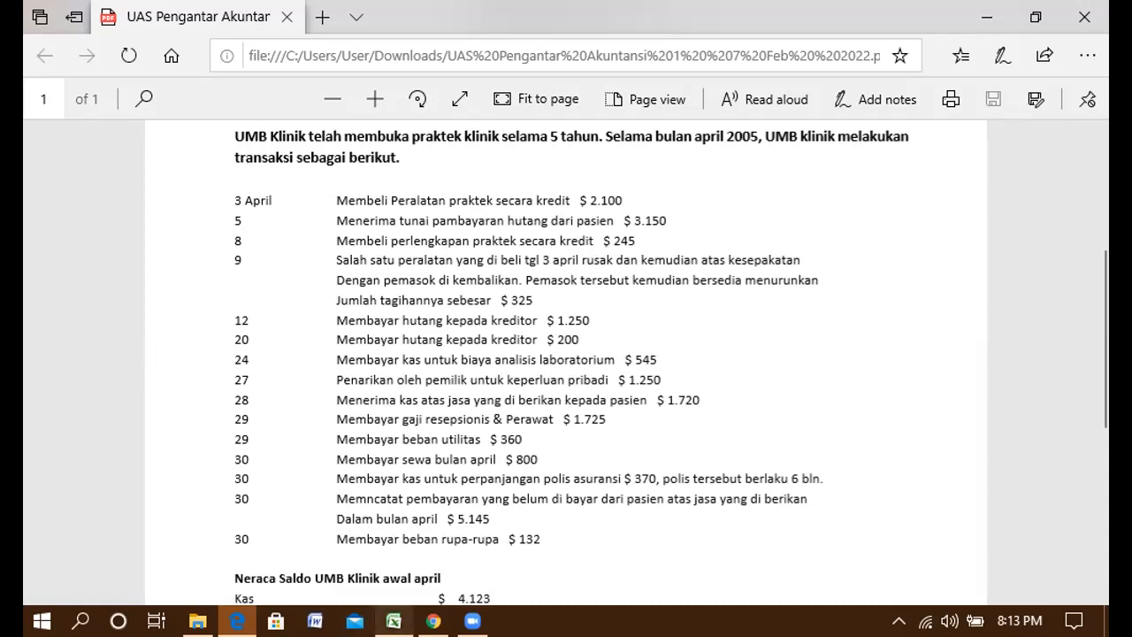
click(394, 621)
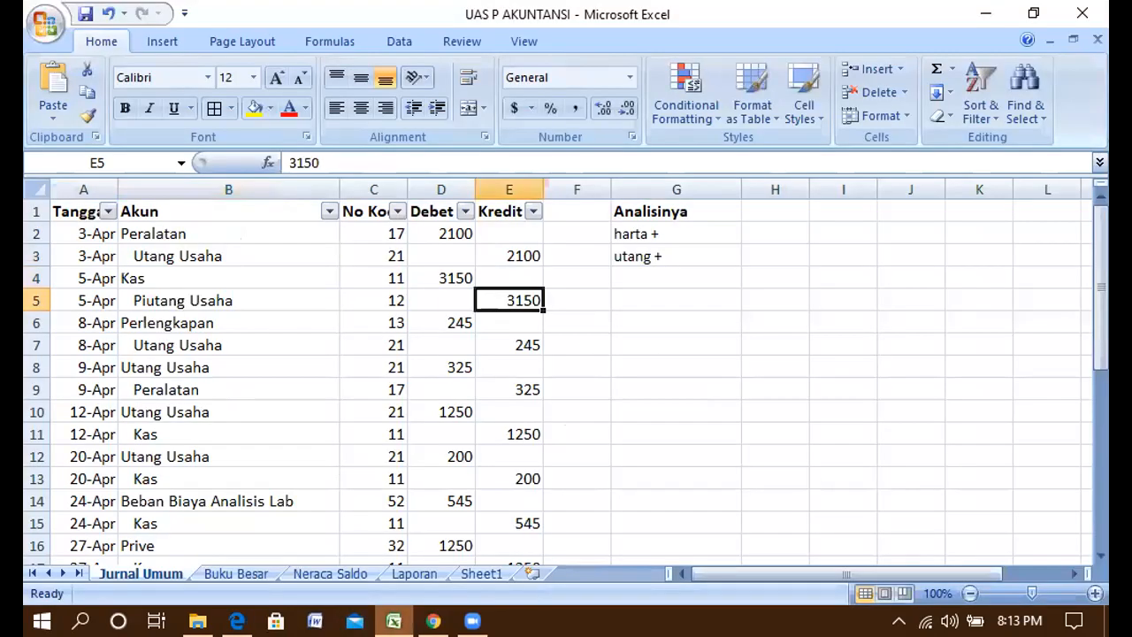
click(177, 320)
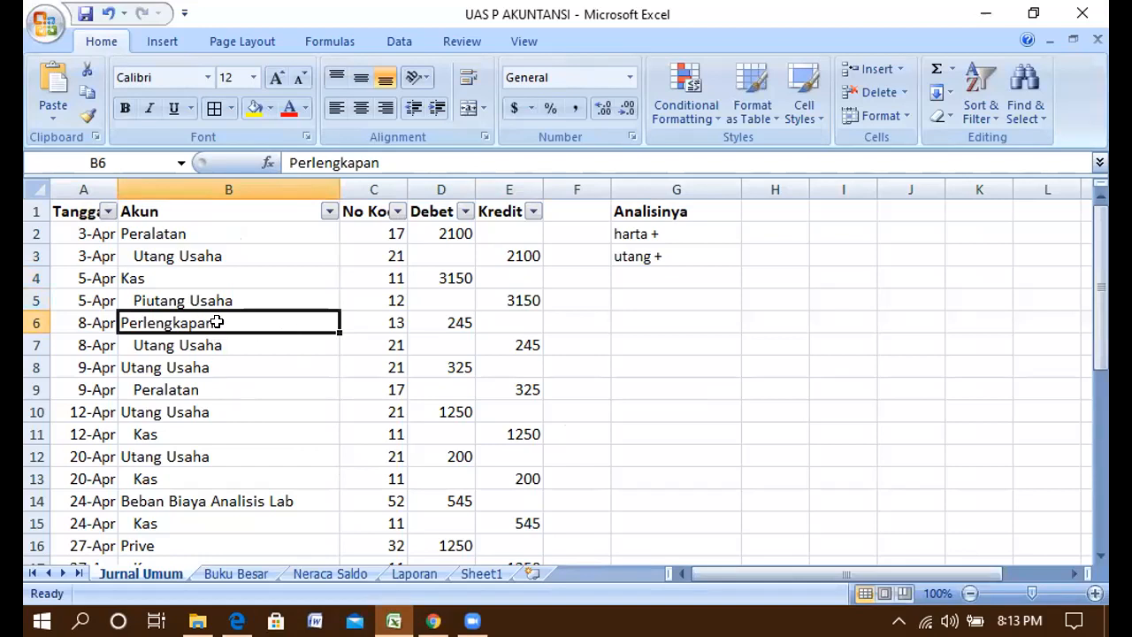
click(442, 323)
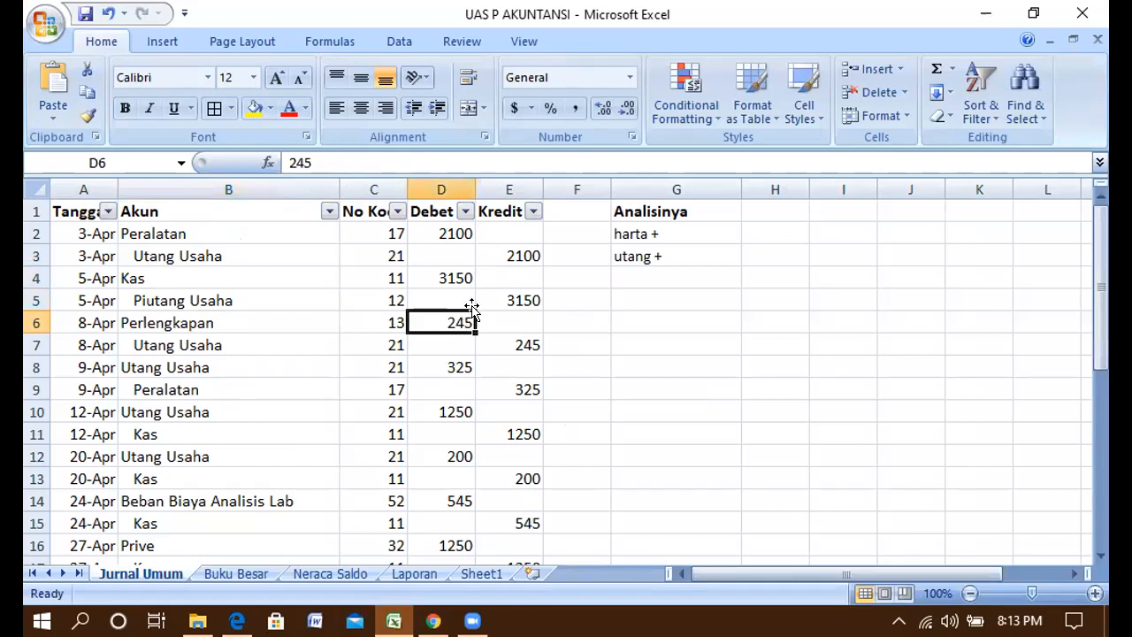
click(265, 346)
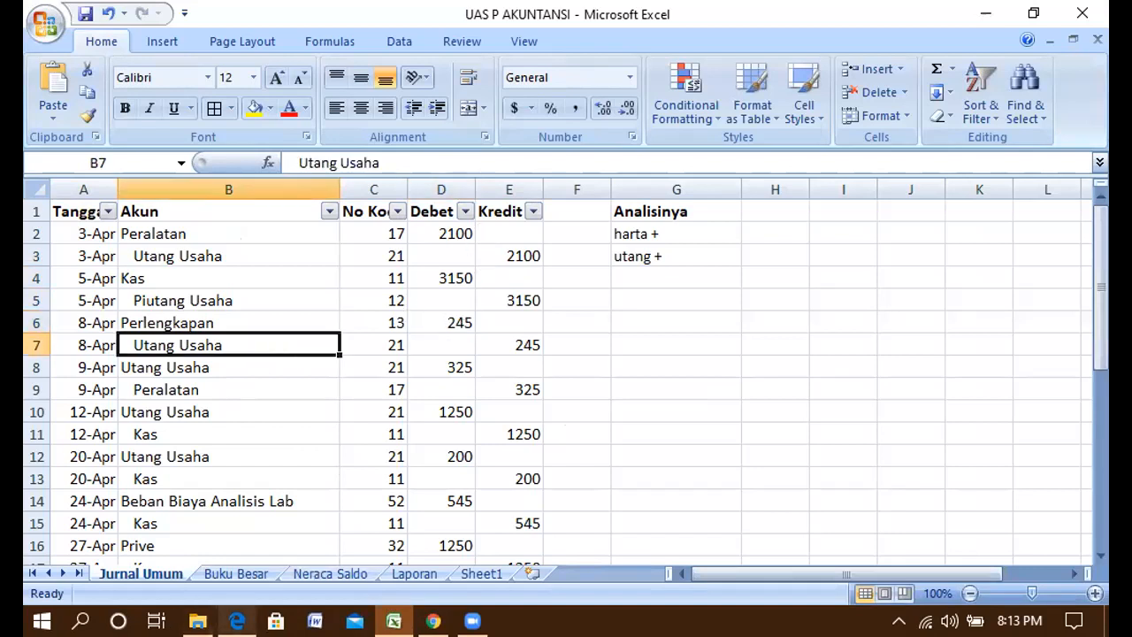
Step: Read the 9 April return of damaged equipment in the PDF and check its Utang Usaha debit and Peralatan credit in the Excel journal
click(237, 622)
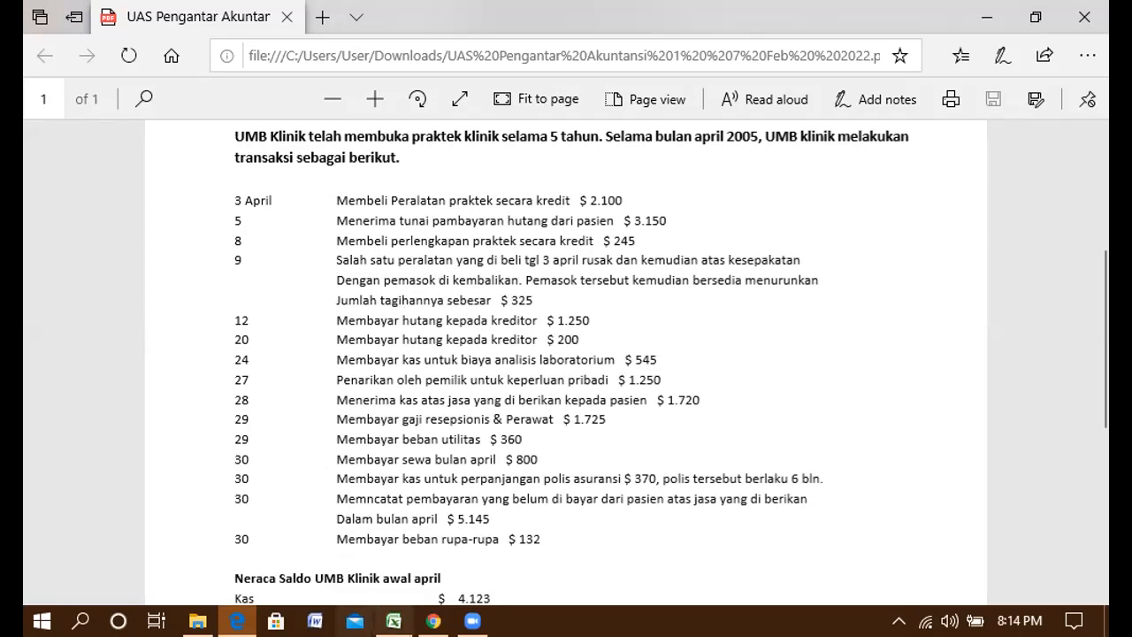
click(393, 621)
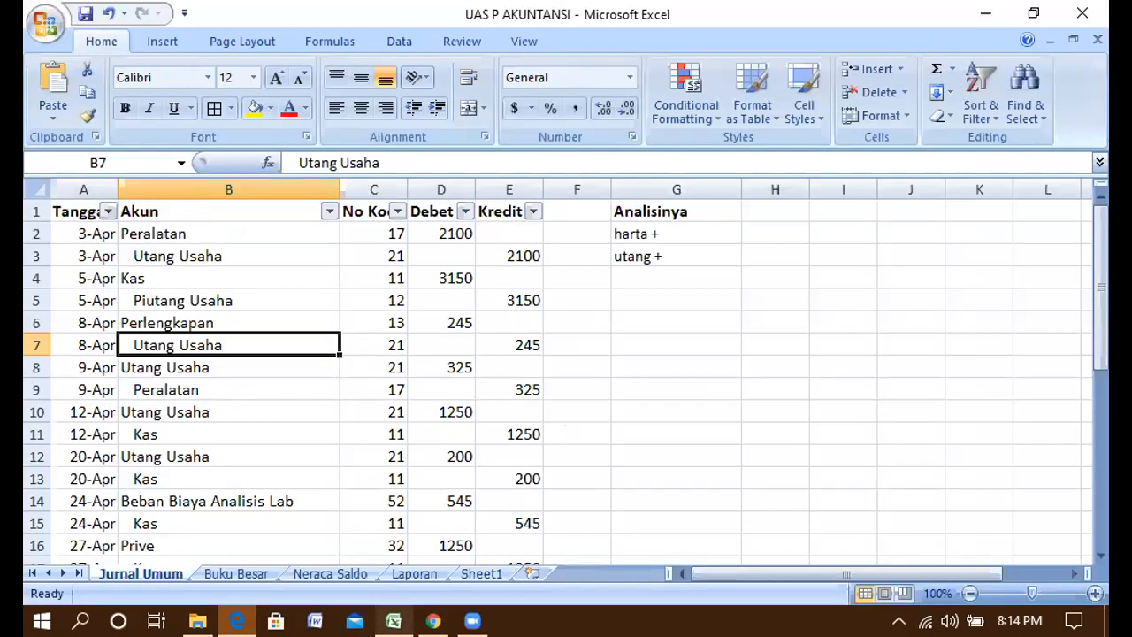
click(167, 364)
click(196, 389)
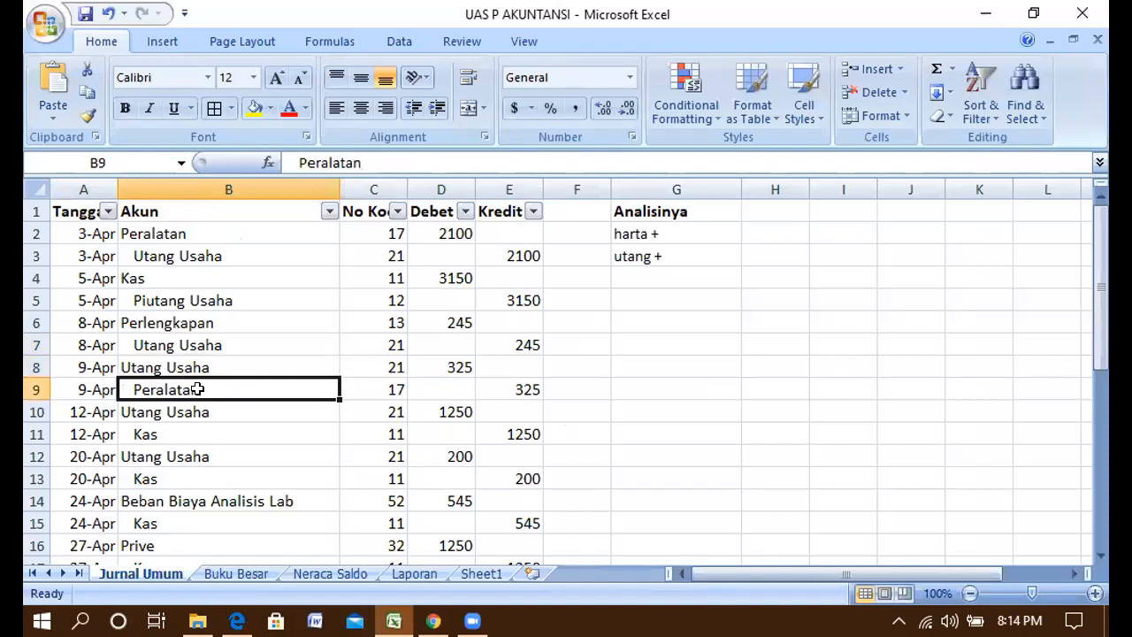
click(443, 367)
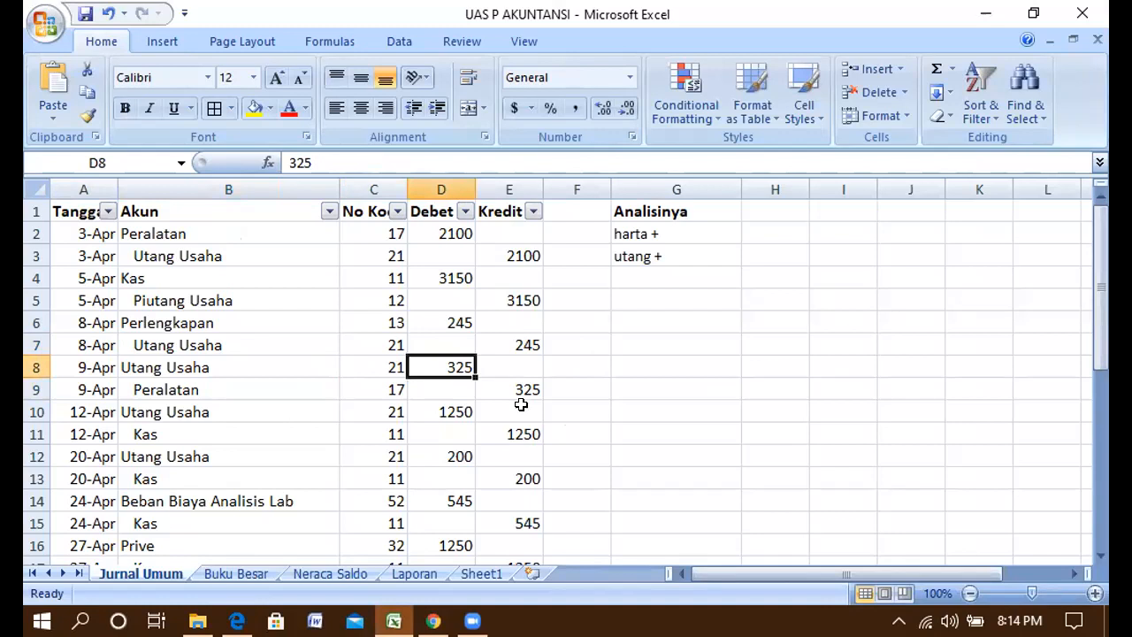
click(527, 389)
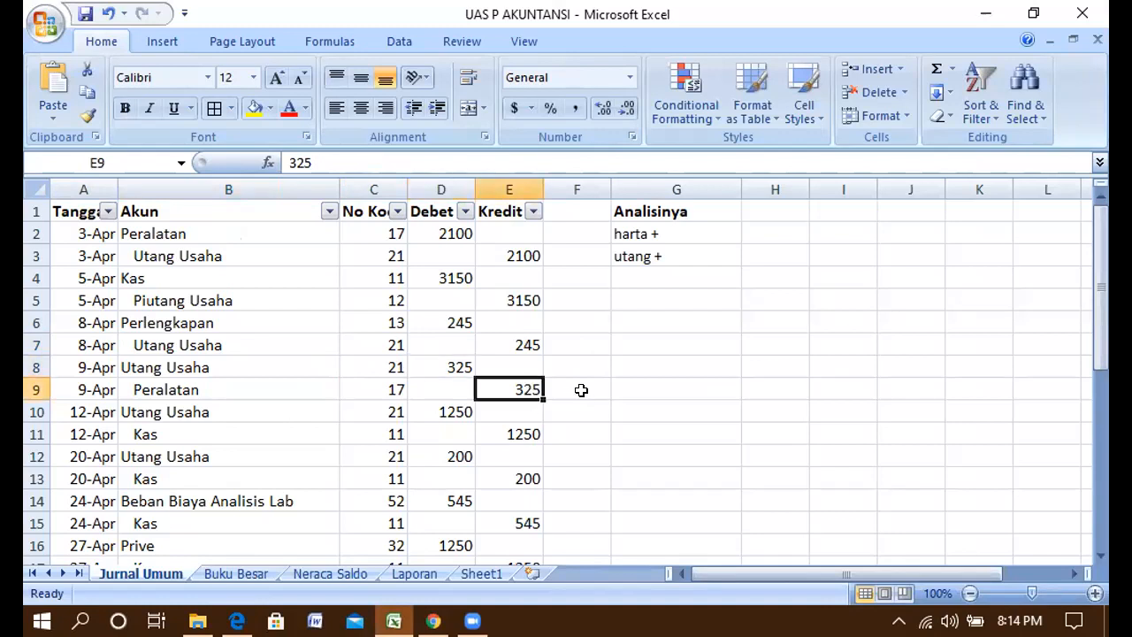
Step: Read the 12 April payment to the creditor in the PDF and check its Utang Usaha and Kas rows in the Excel journal
click(237, 620)
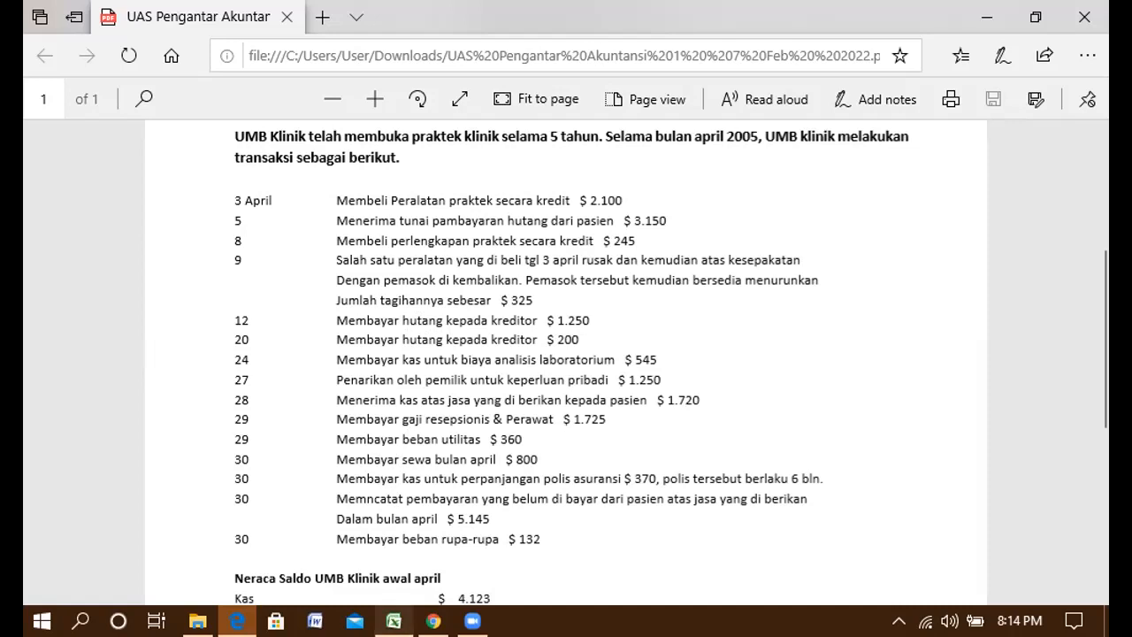
mouse_move(393, 621)
click(344, 470)
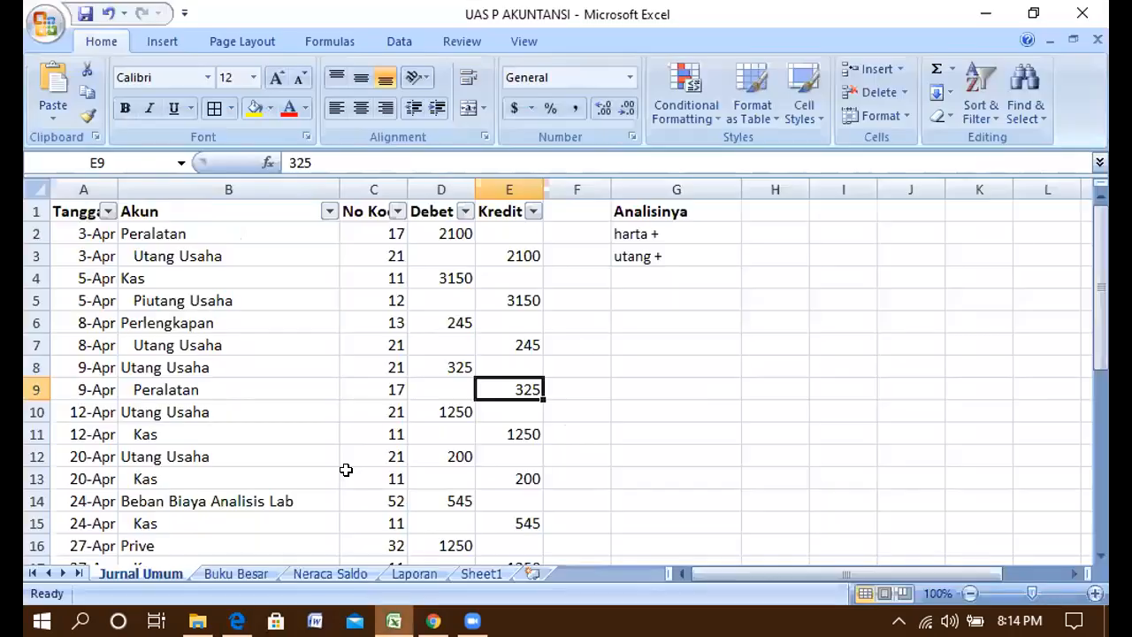
click(156, 434)
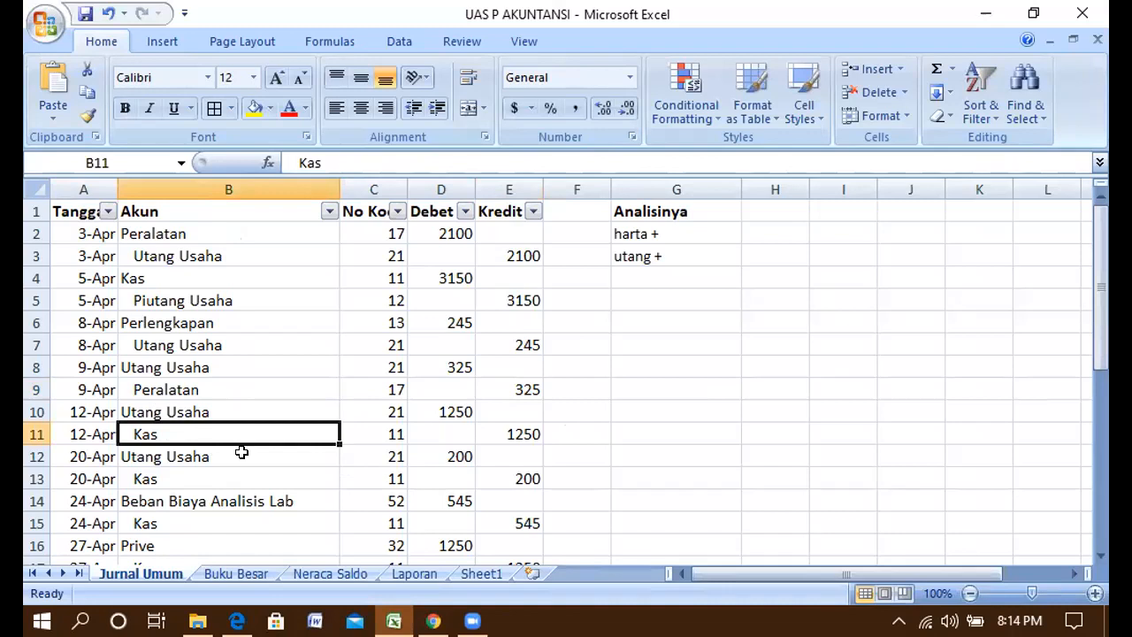
key(Right)
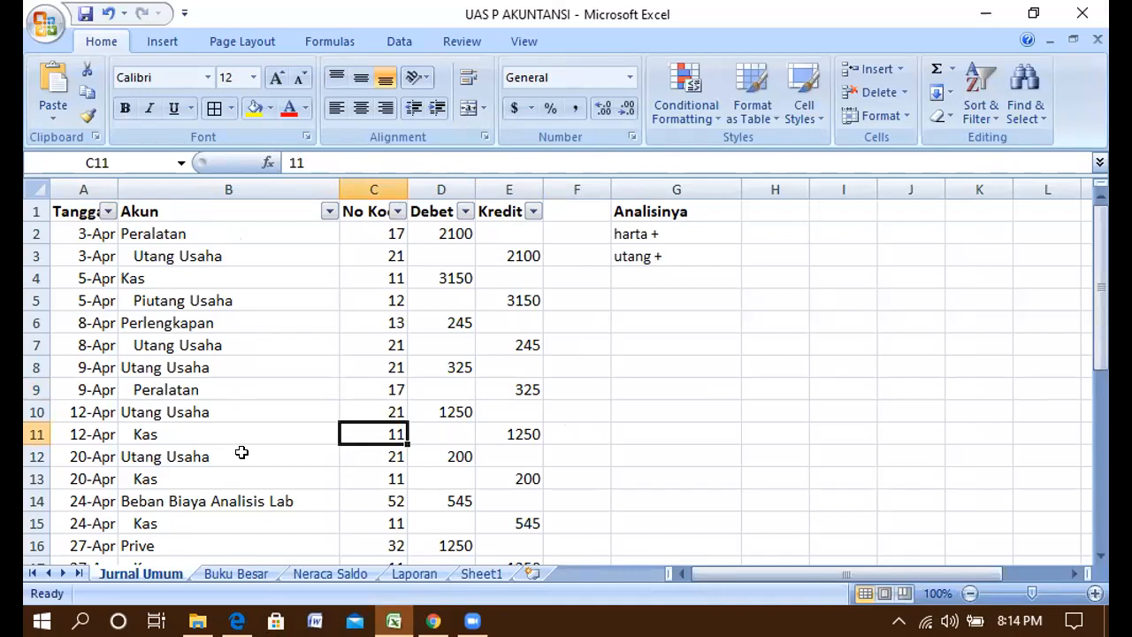
key(Up)
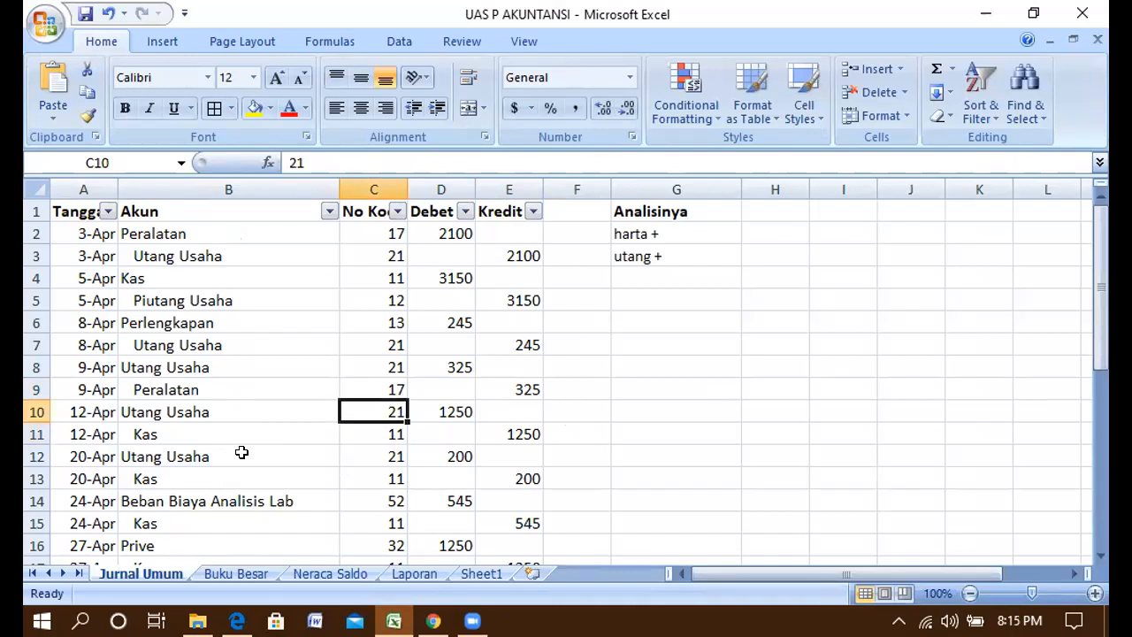
key(Right)
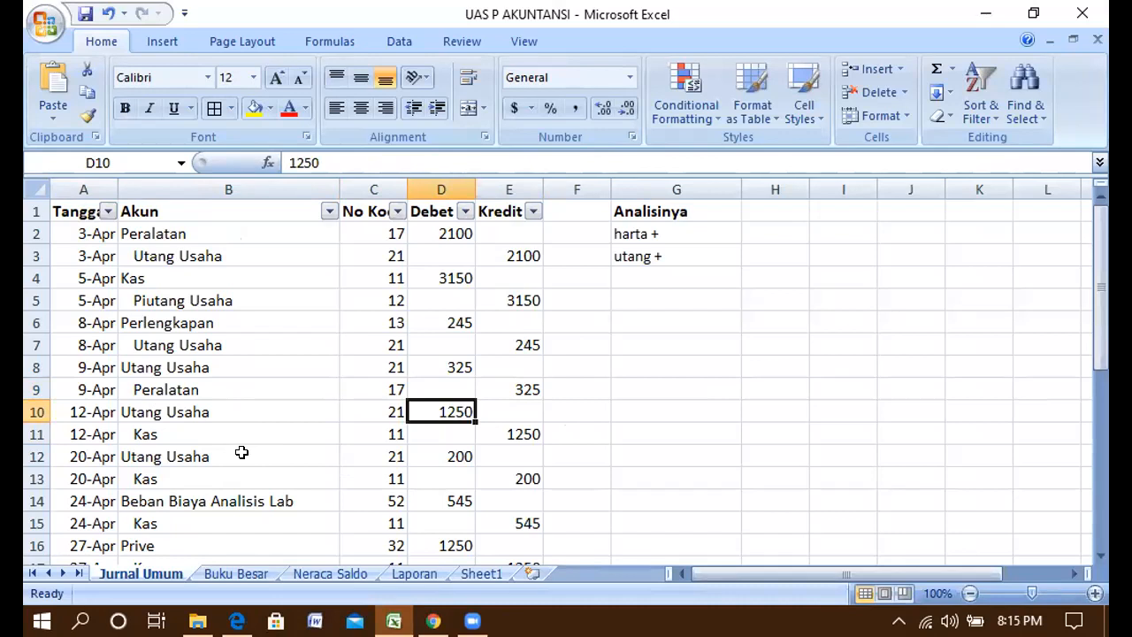
Step: Compare the 20 April creditor payment in the PDF with its Utang Usaha debit and Kas credit rows in the Excel journal
click(237, 621)
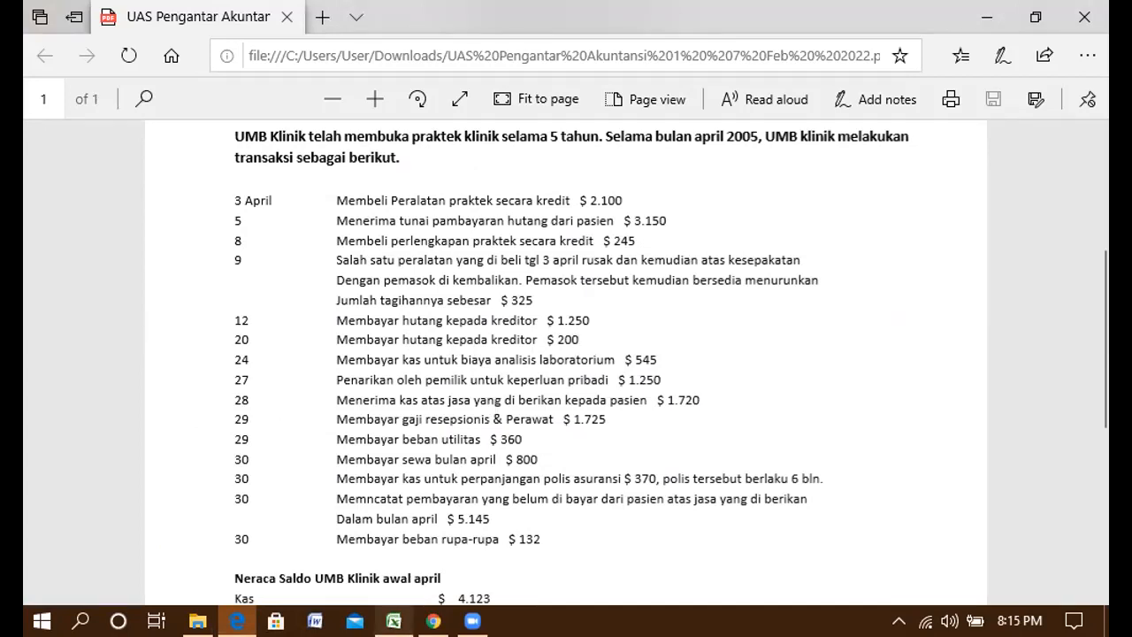
click(393, 621)
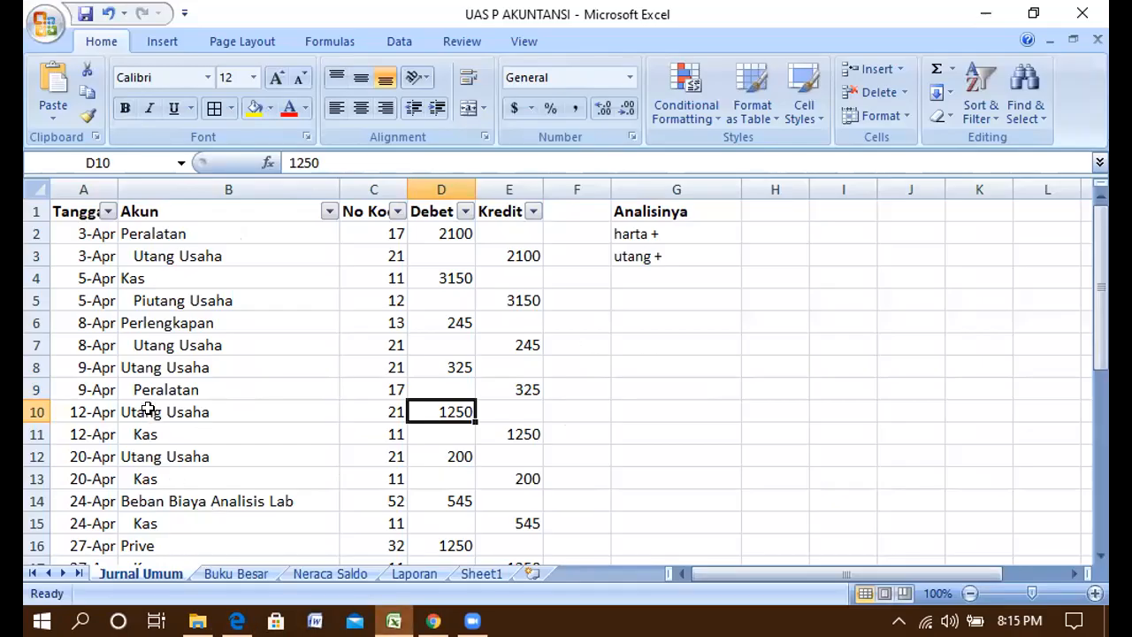
click(141, 453)
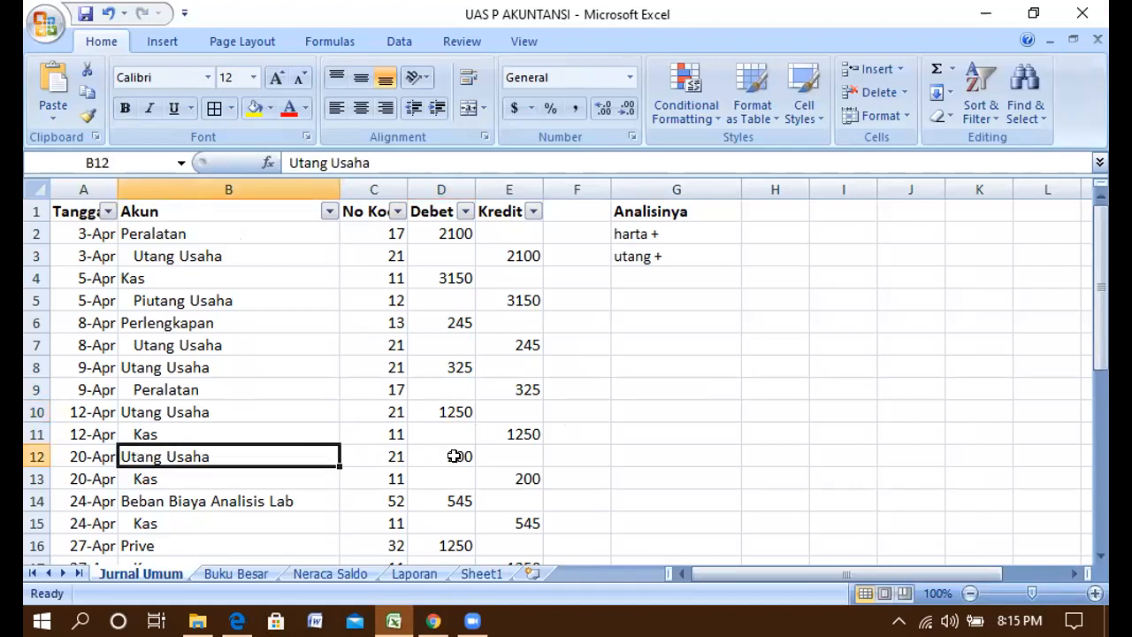
click(291, 474)
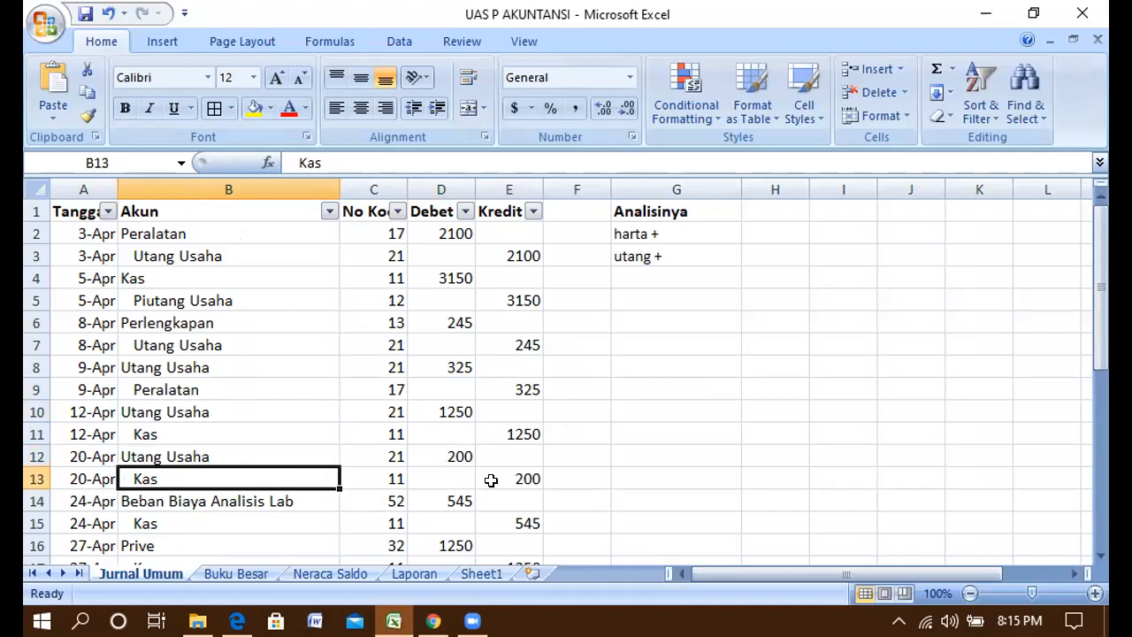
Step: Read the 24 April laboratory analysis payment in the PDF and check its Beban Biaya Analisis Lab and Kas rows in the Excel journal
key(Down)
key(Down)
key(Down)
key(Down)
key(Down)
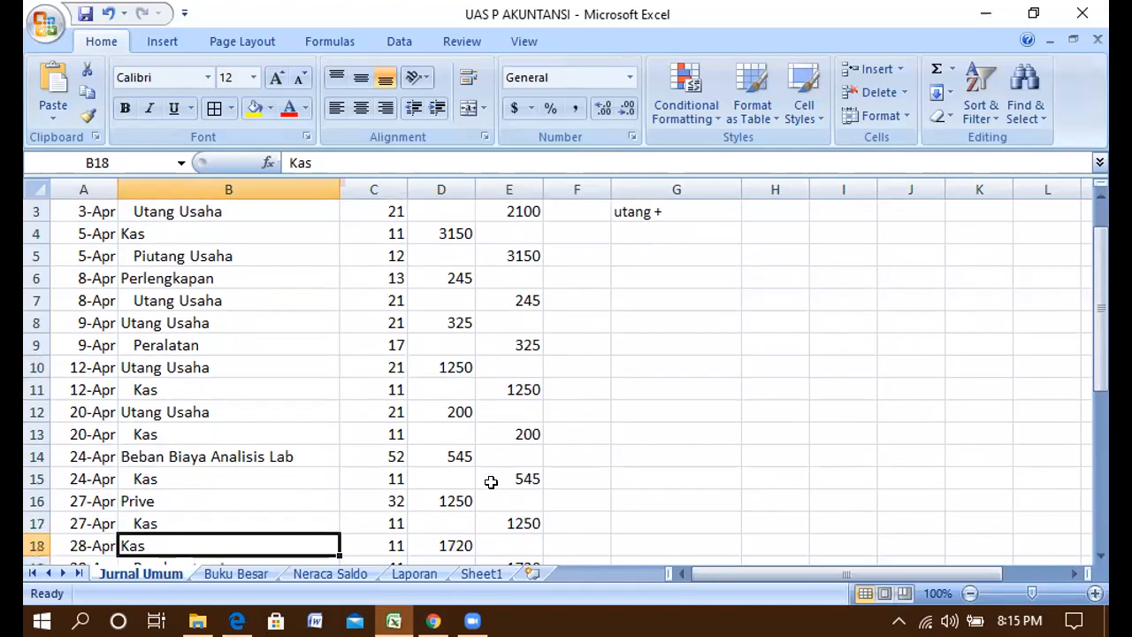
click(237, 619)
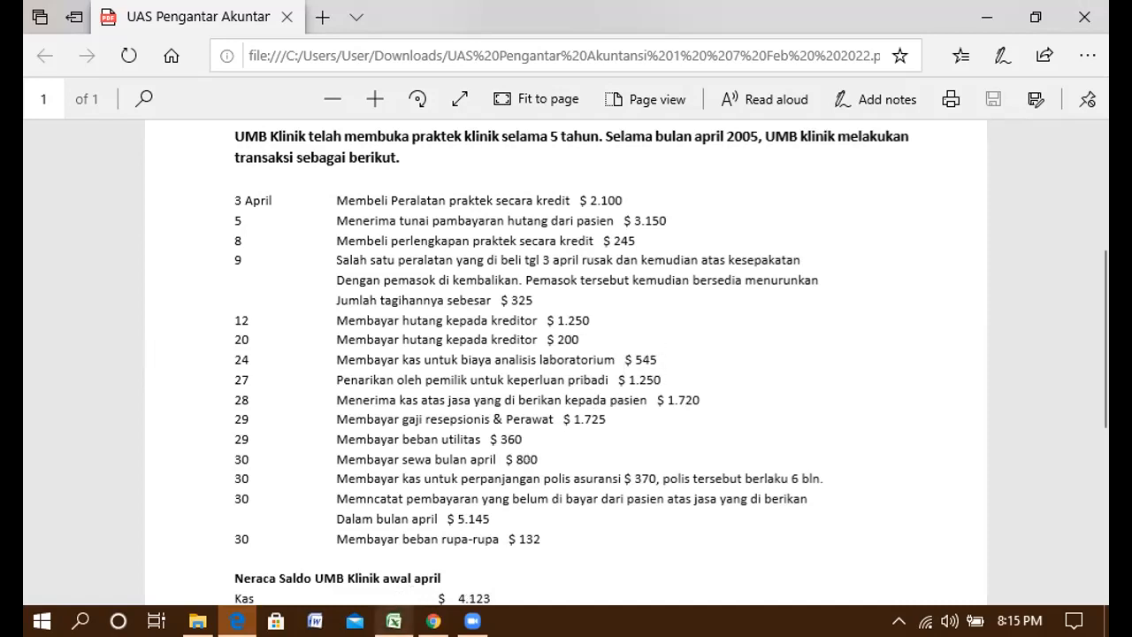
click(395, 618)
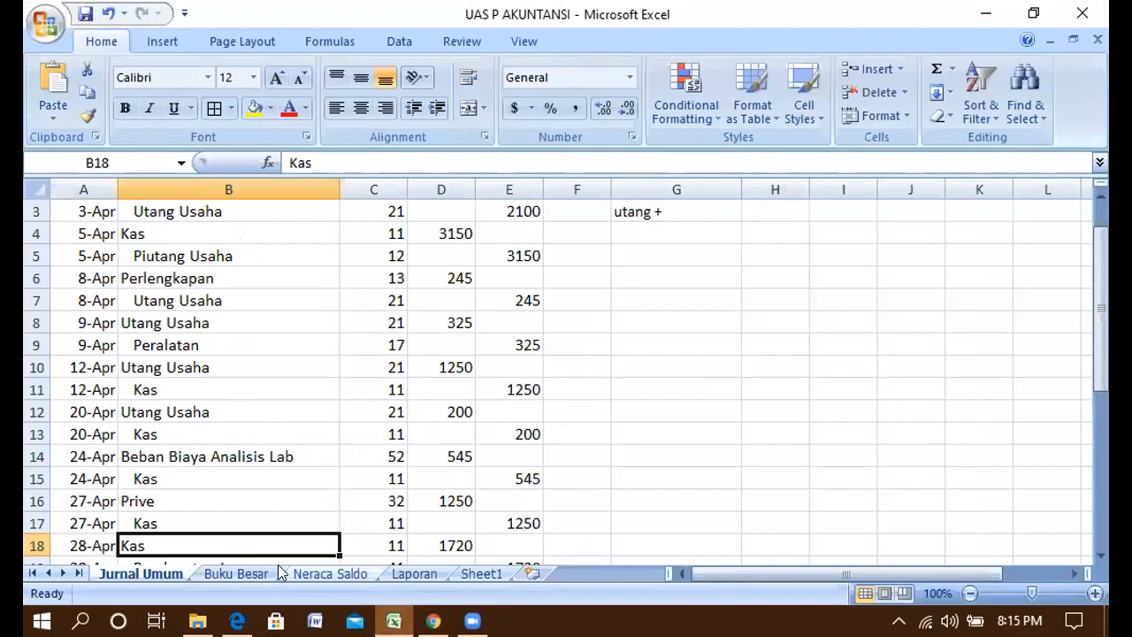
click(276, 477)
click(274, 447)
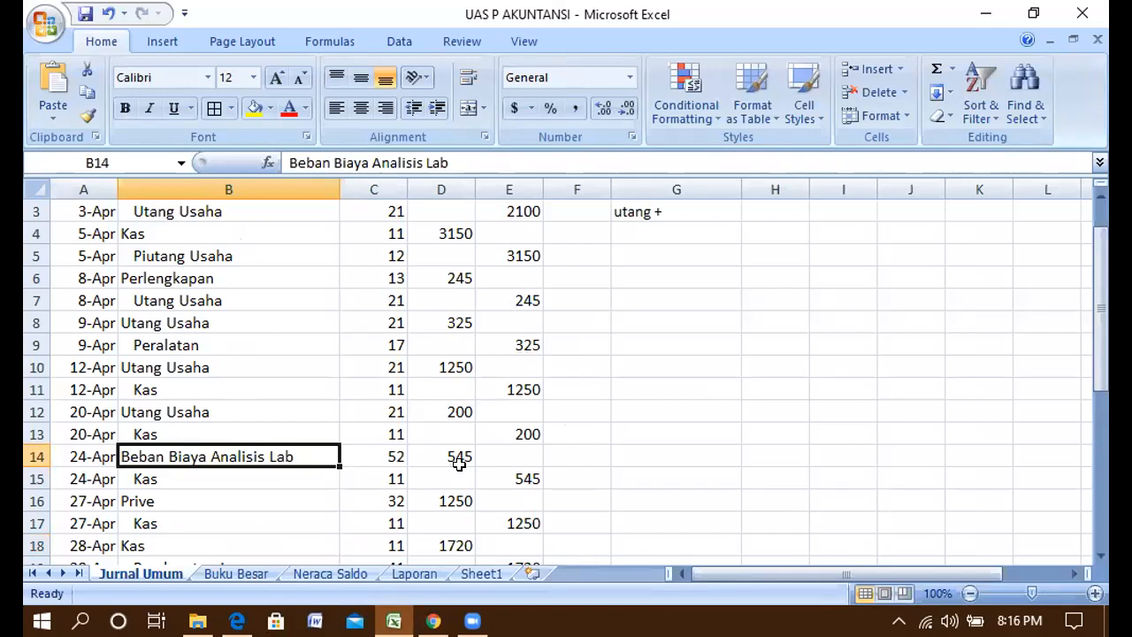
Step: Check the 24 April Kas row, and compare the 27 April owner's withdrawal in the PDF with its Prive and Kas rows in the Excel journal
click(327, 475)
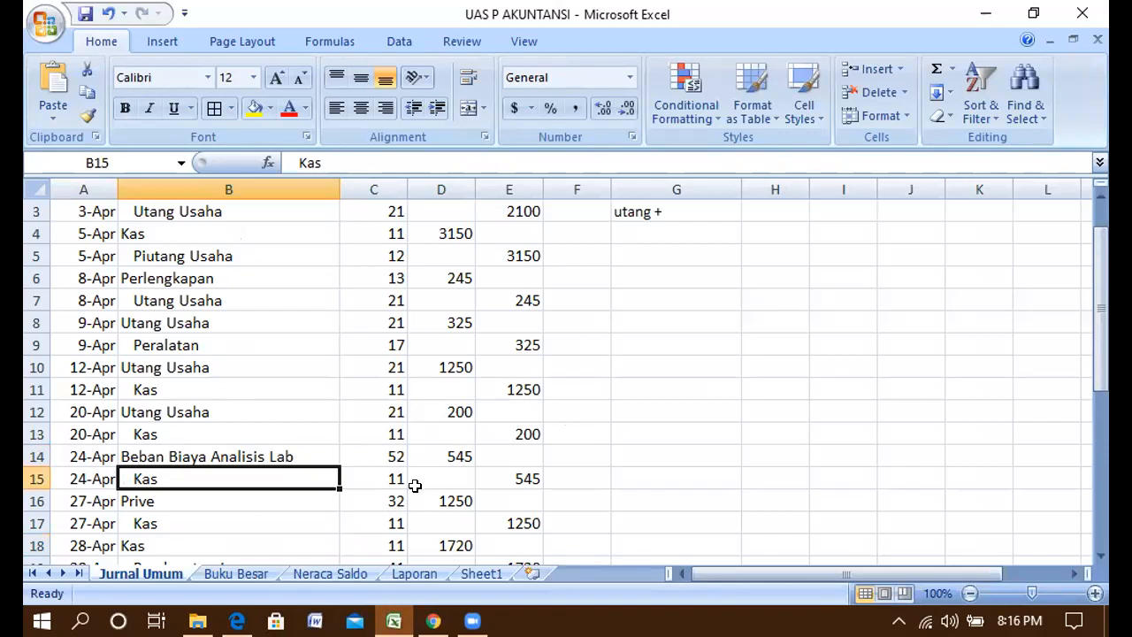
click(236, 620)
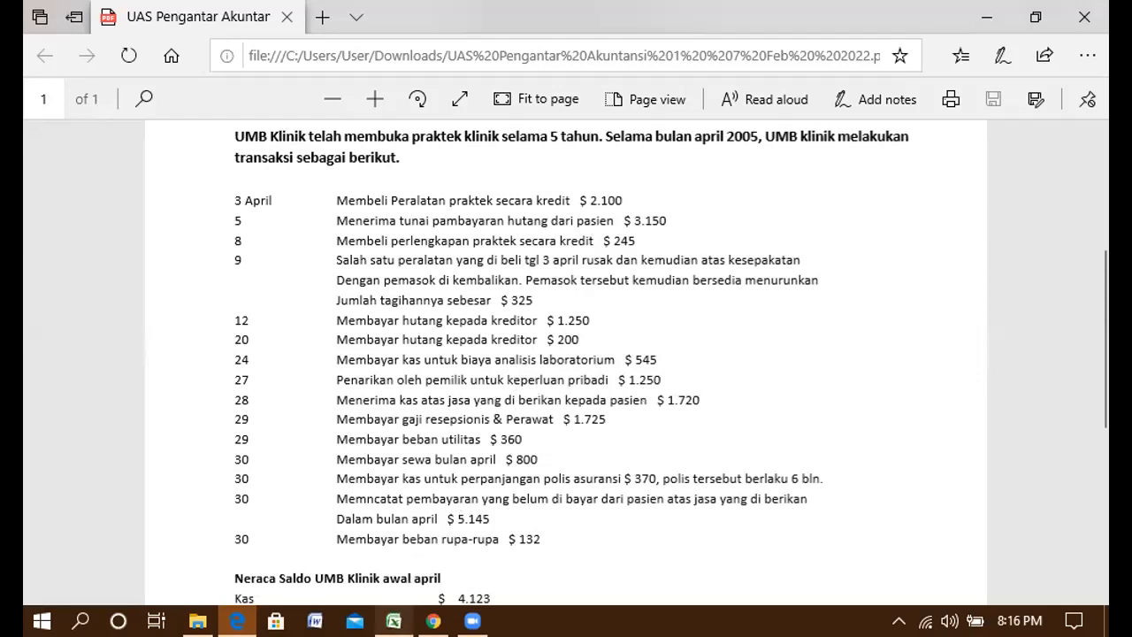
click(394, 621)
click(181, 493)
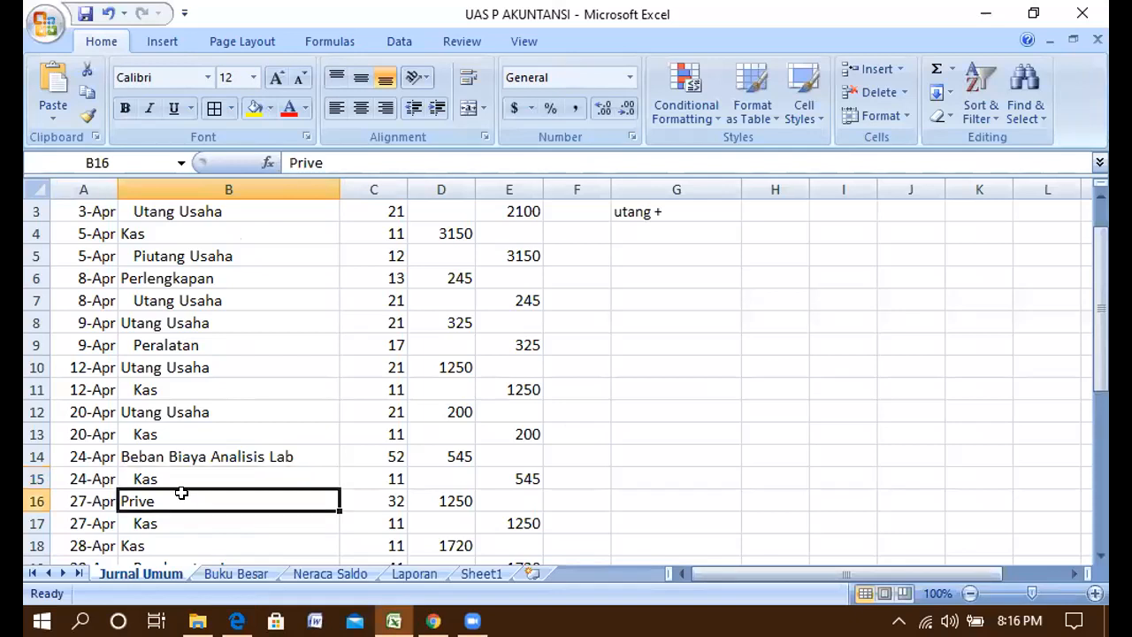
key(Down)
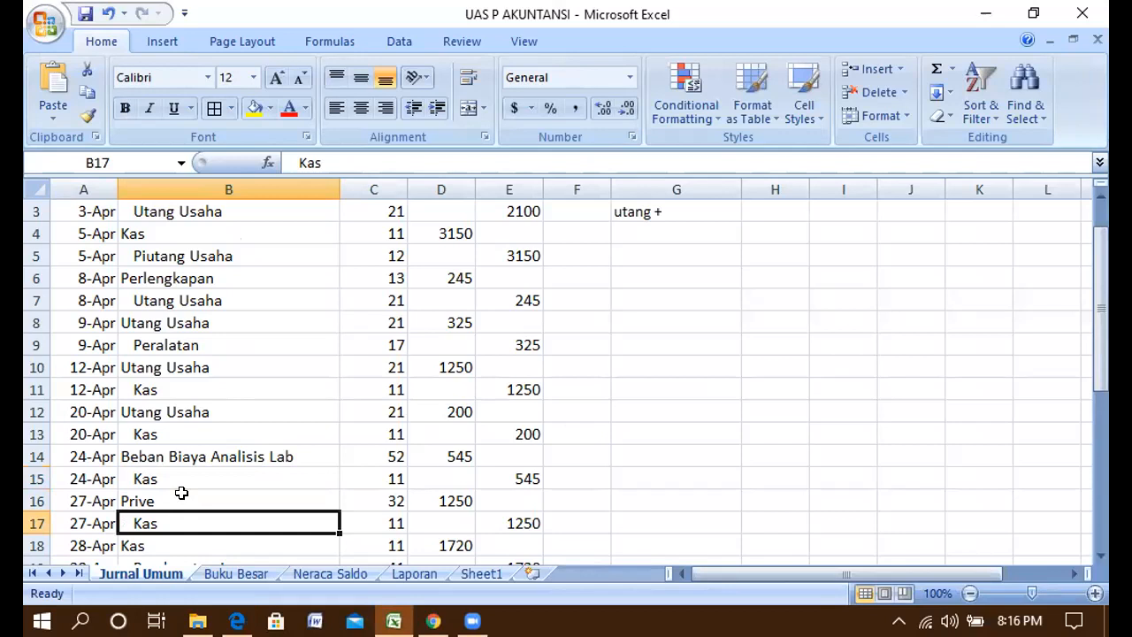
key(Right)
key(Right)
key(Right)
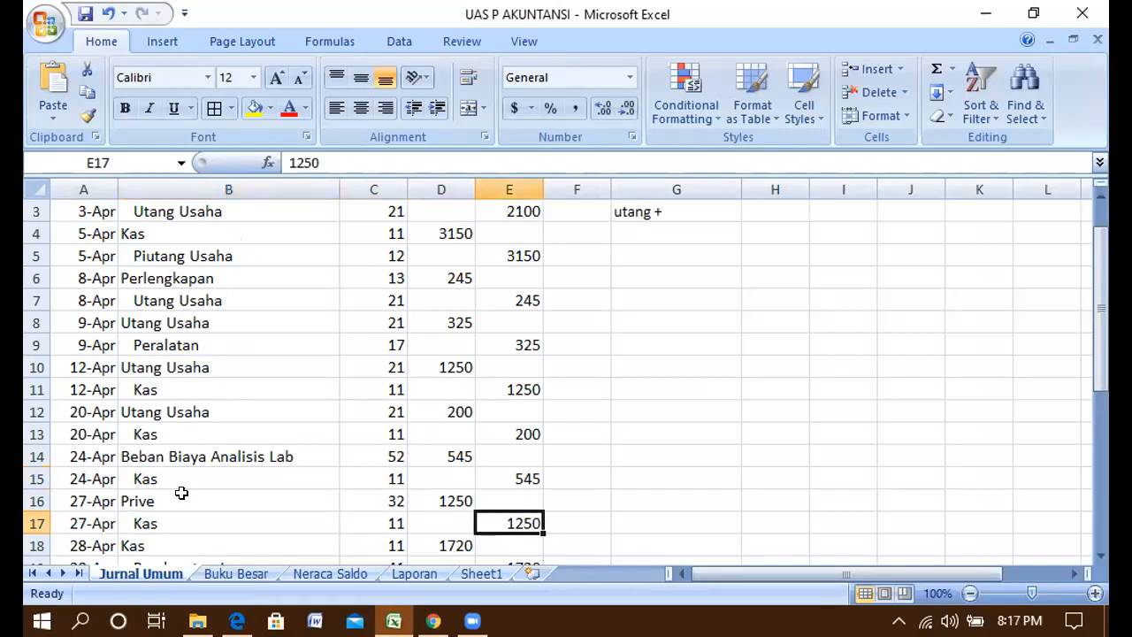
Step: Read the 28 April cash receipt for patient services in the PDF and check its Kas debit and Pendapatan Jasa credit in the Excel journal
key(Down)
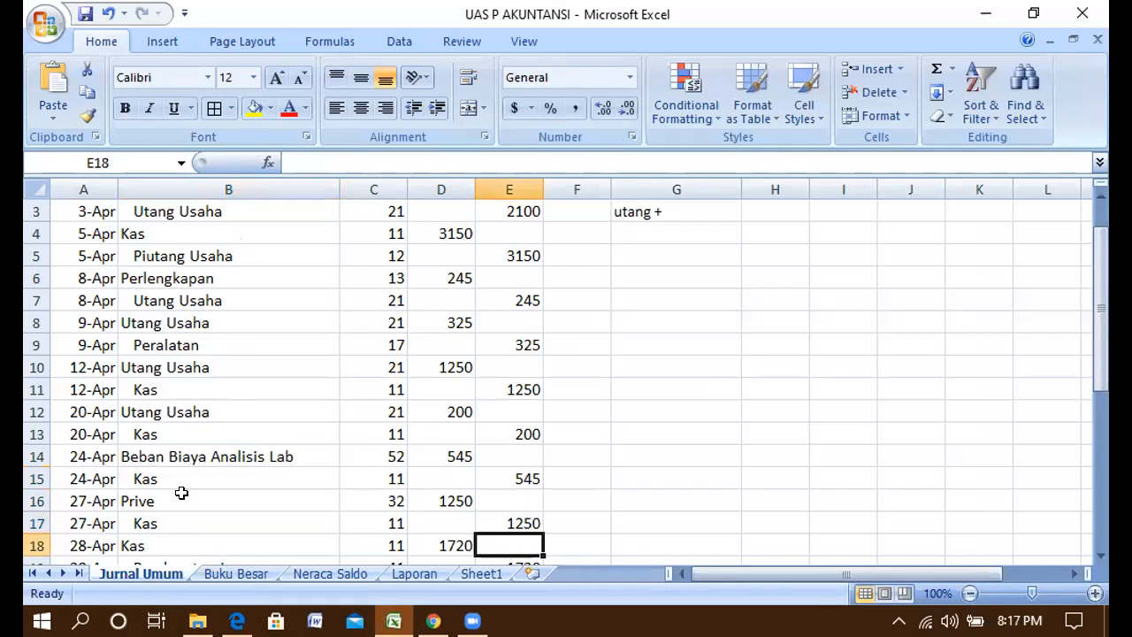
key(Down)
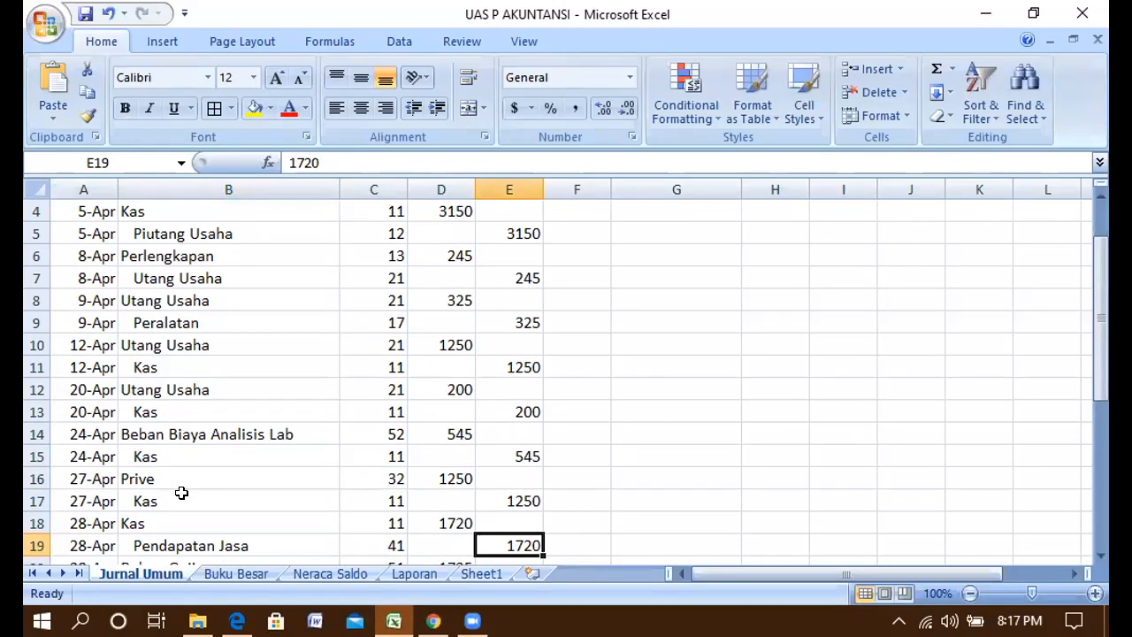
key(Up)
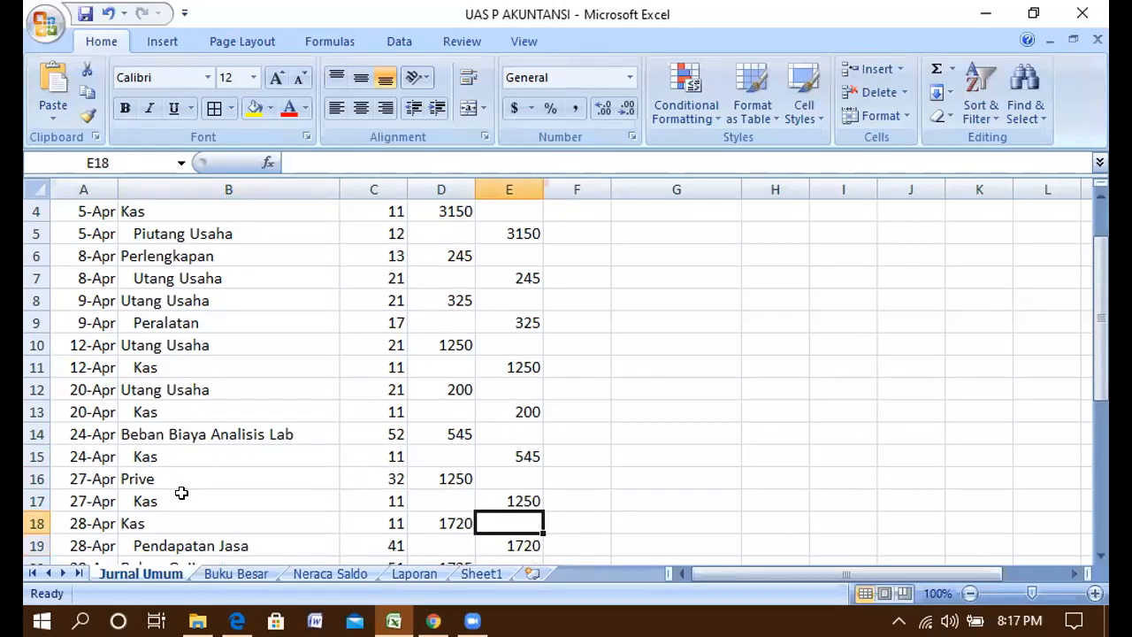
click(140, 522)
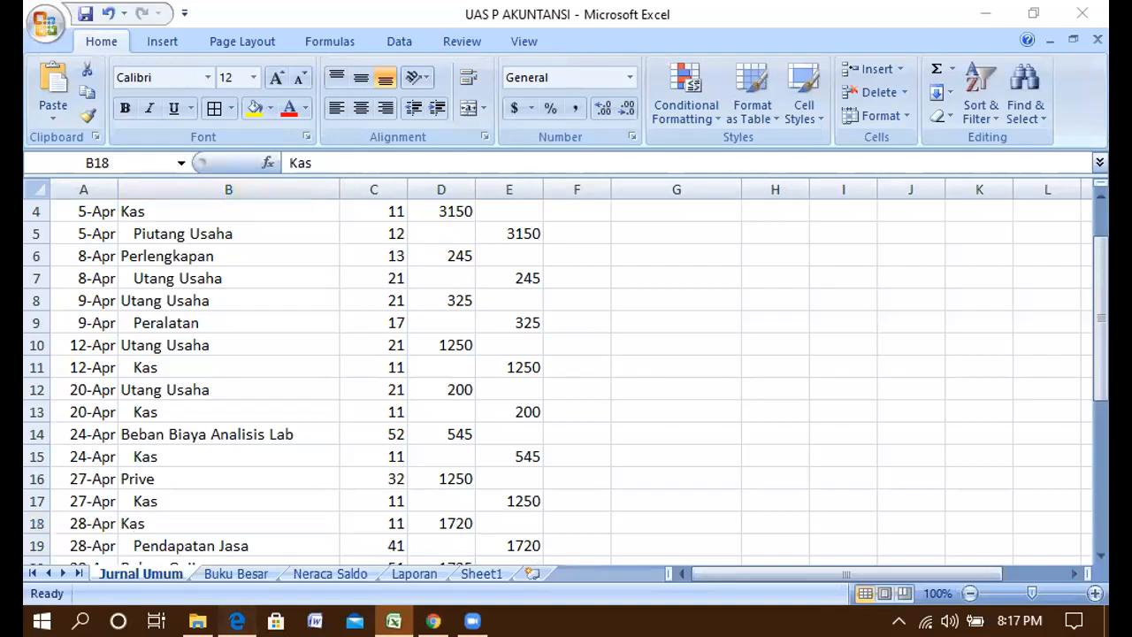
click(237, 621)
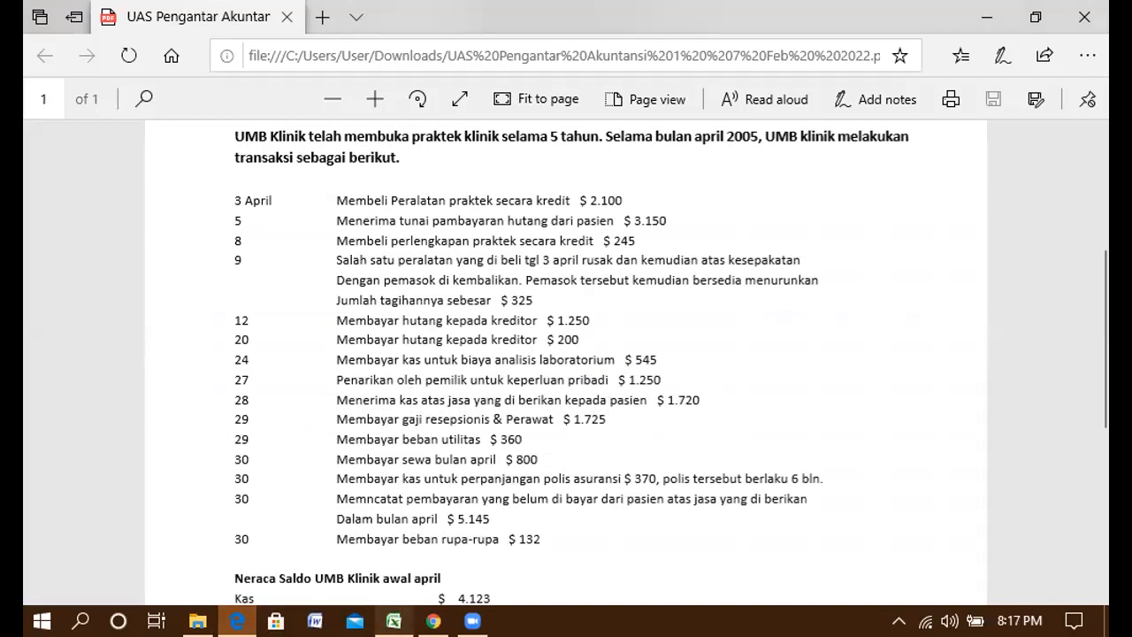
click(393, 620)
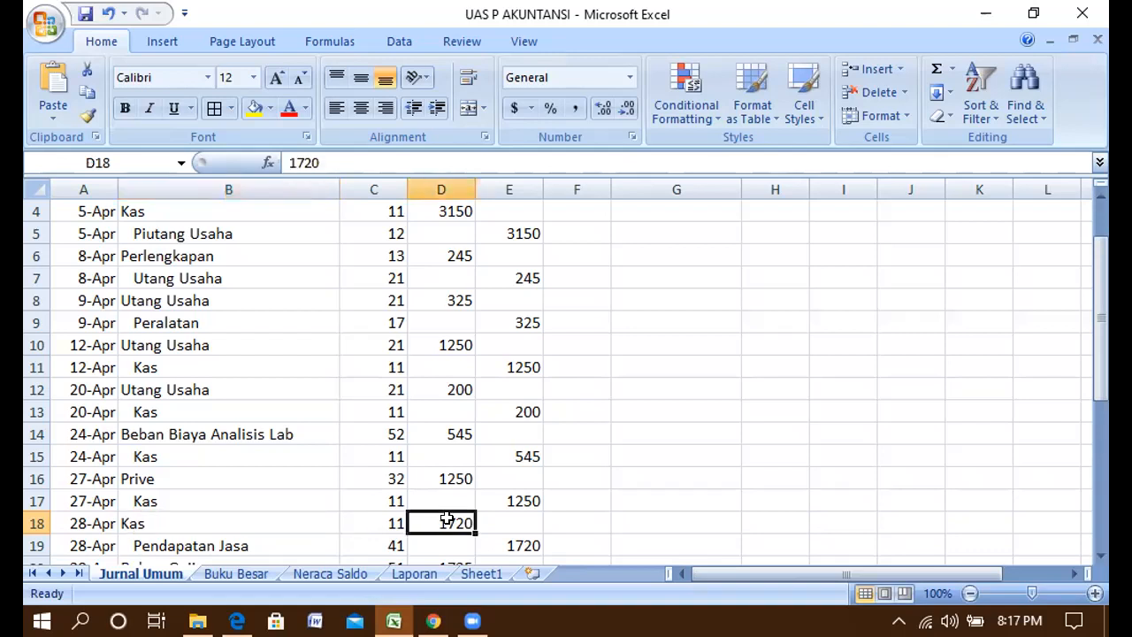
key(Down)
key(Down)
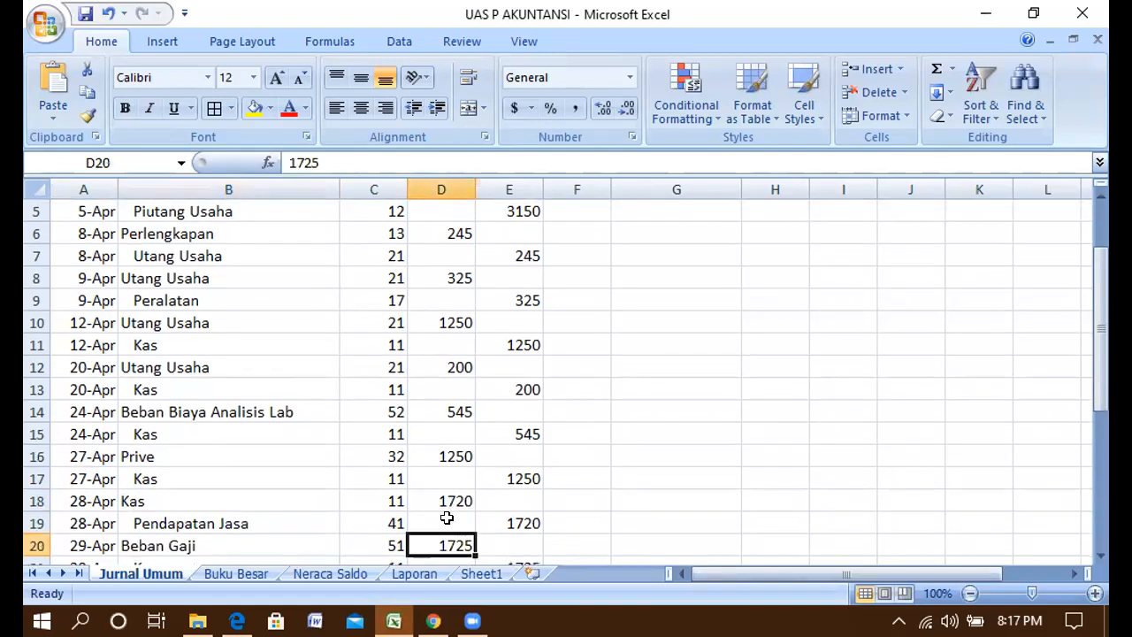
click(302, 520)
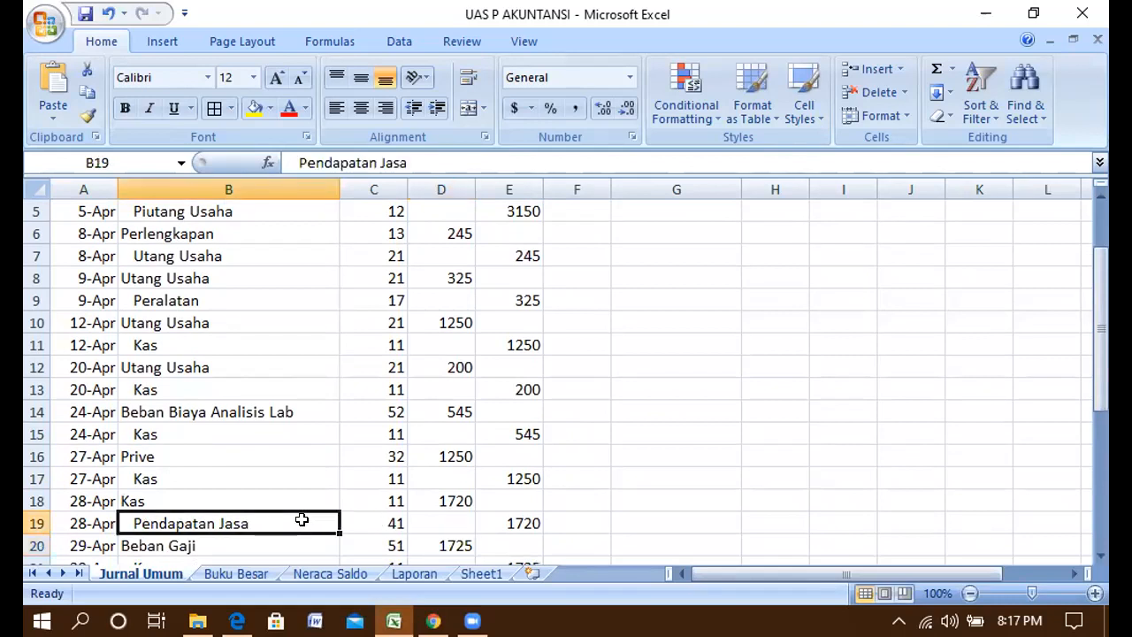
click(503, 523)
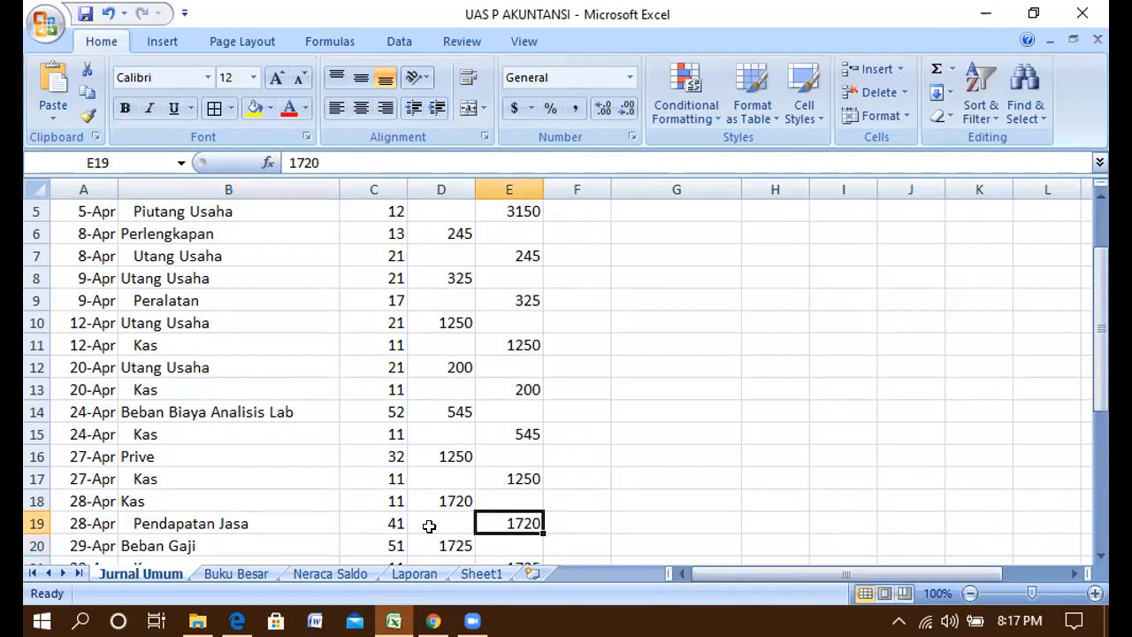
Step: Read the 29 April receptionist and nurse salary payment in the PDF and check its Beban Gaji and Kas rows in the Excel journal
click(236, 620)
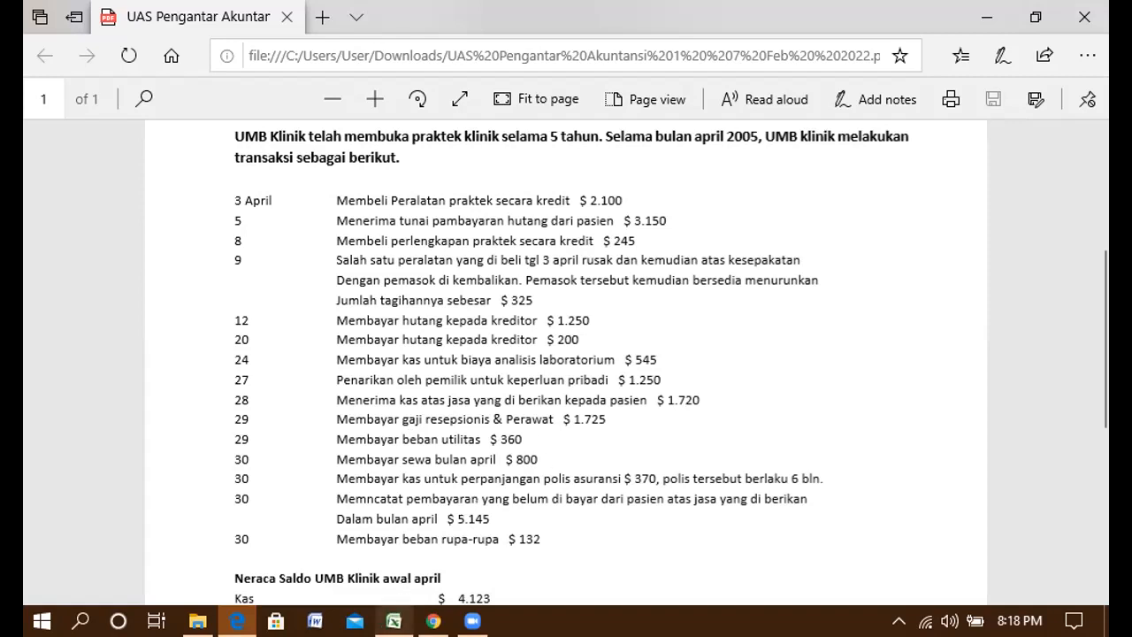
click(393, 621)
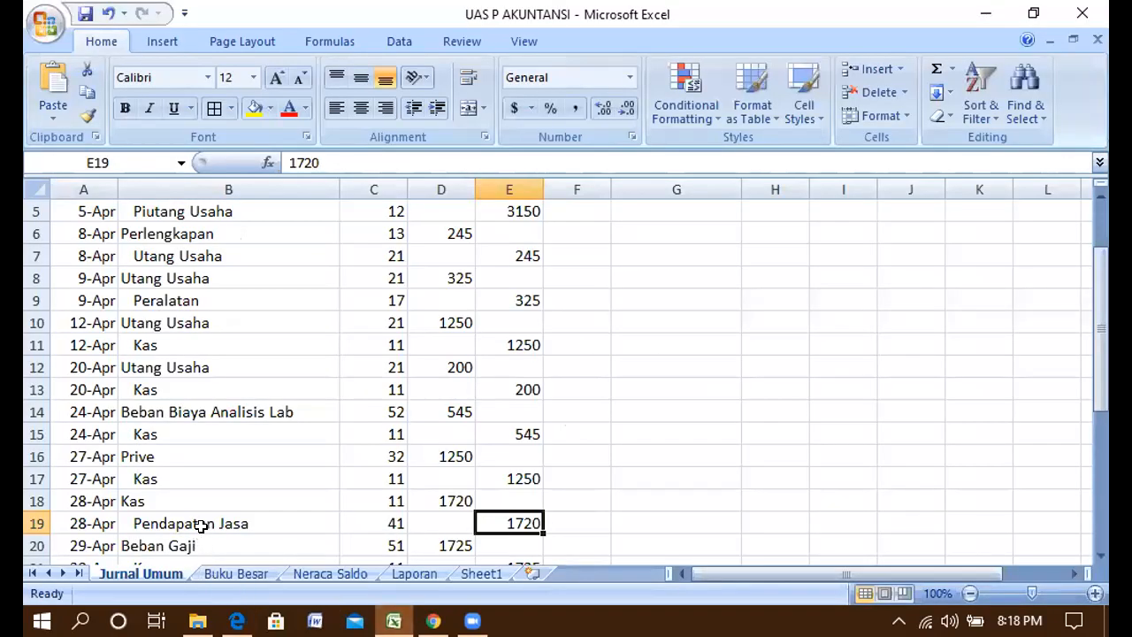
click(200, 543)
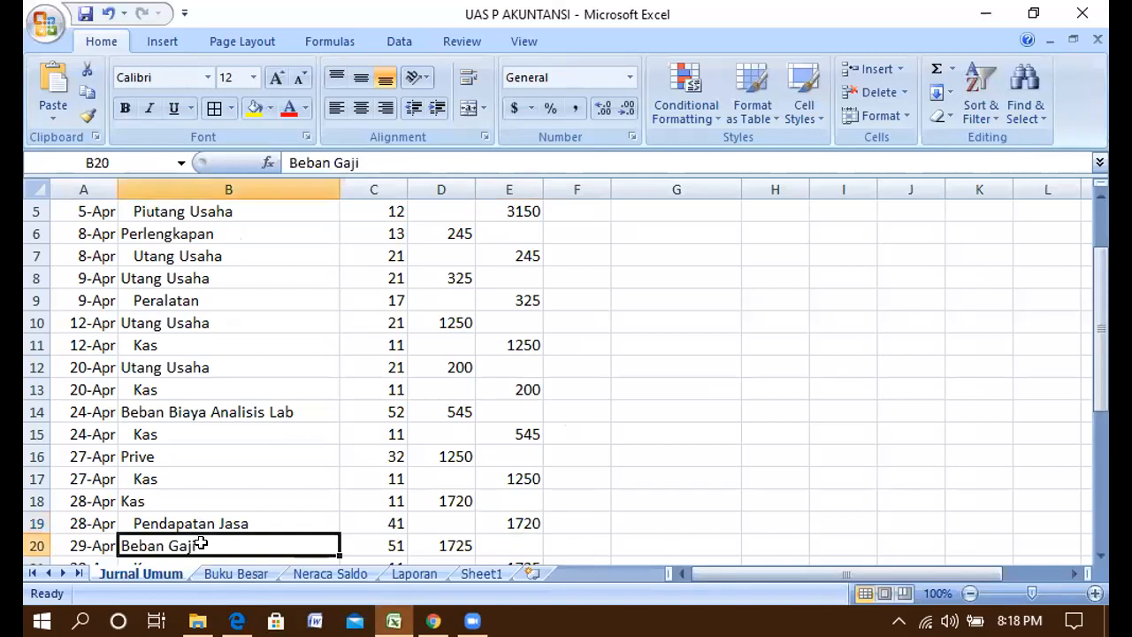
key(Down)
key(Down)
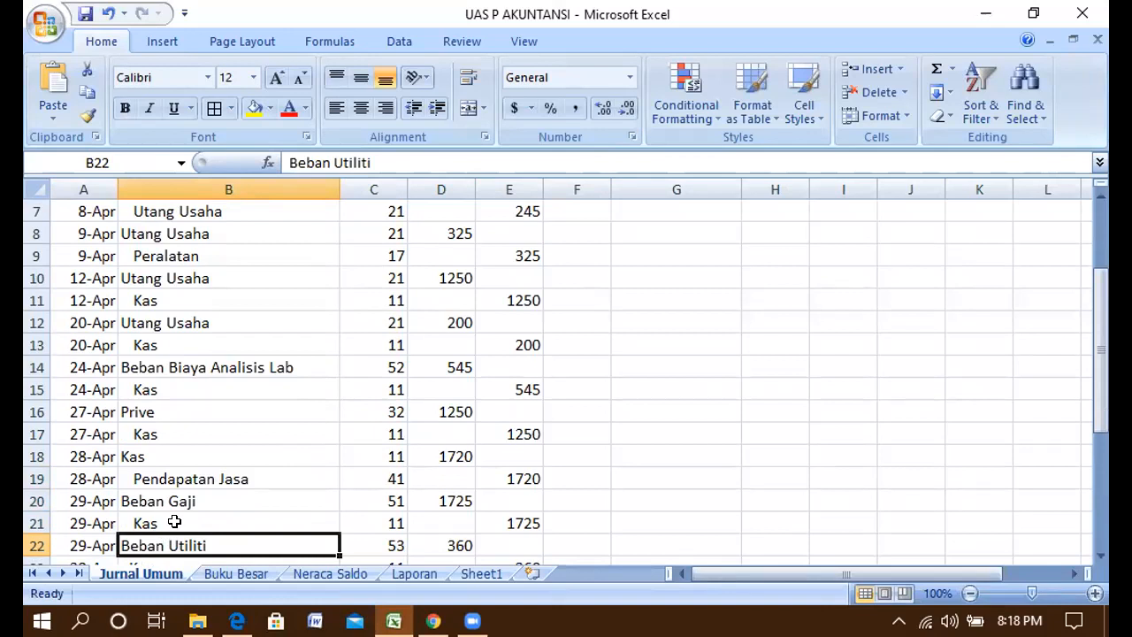
click(173, 522)
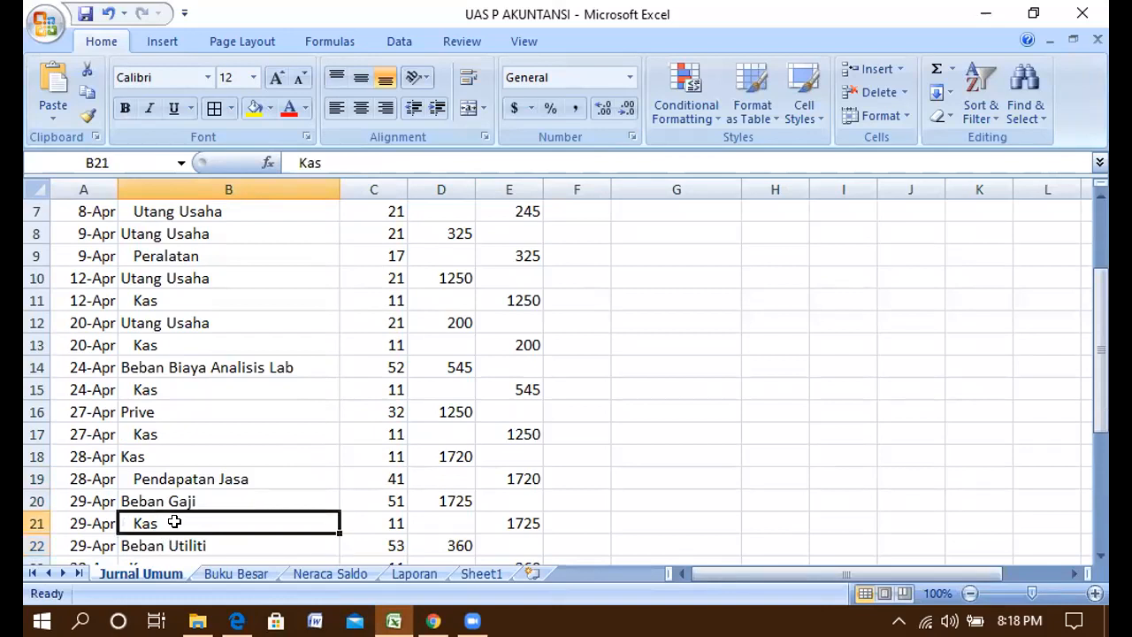
key(Right)
key(Right)
key(Right)
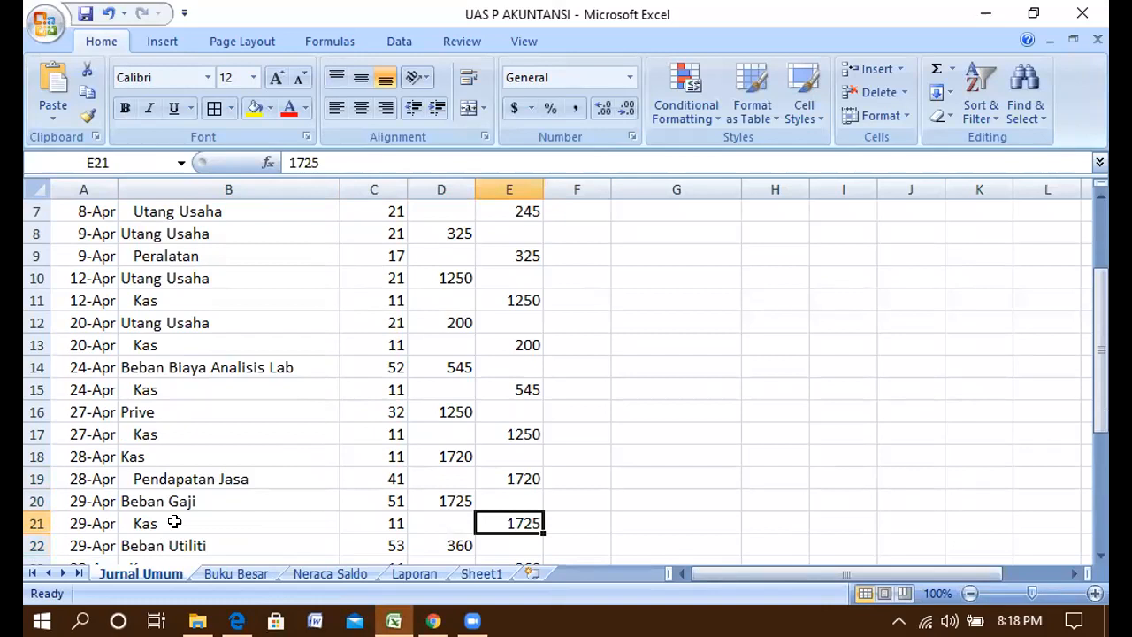
Step: Compare the 29 April utilities payment in the PDF with its Beban Utiliti debit and Kas credit rows in the Excel journal
click(237, 620)
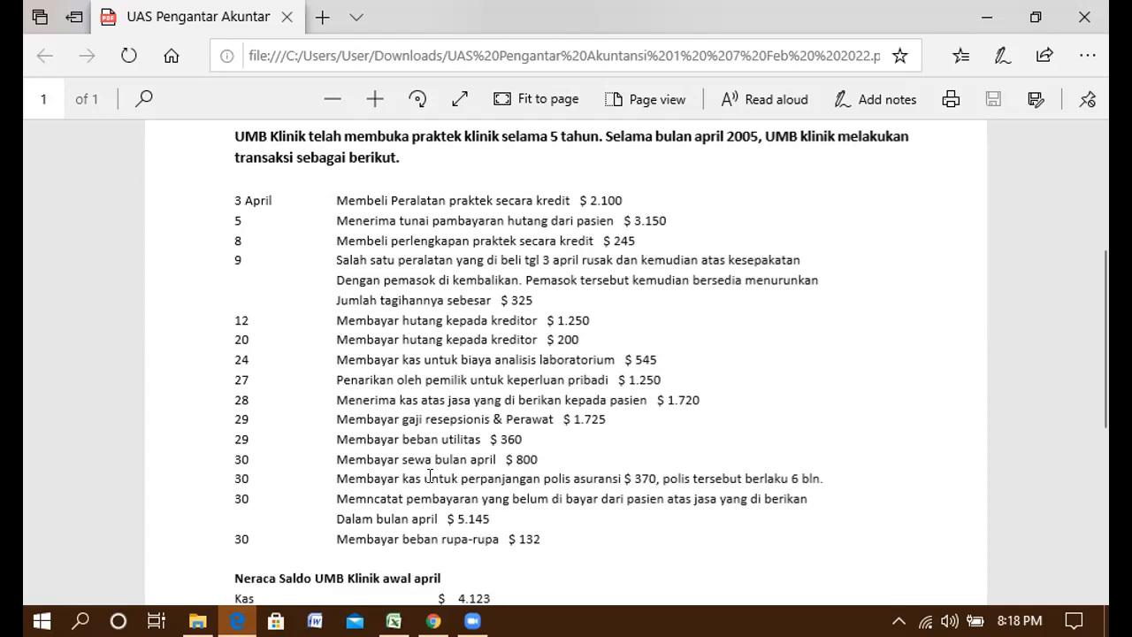
click(394, 620)
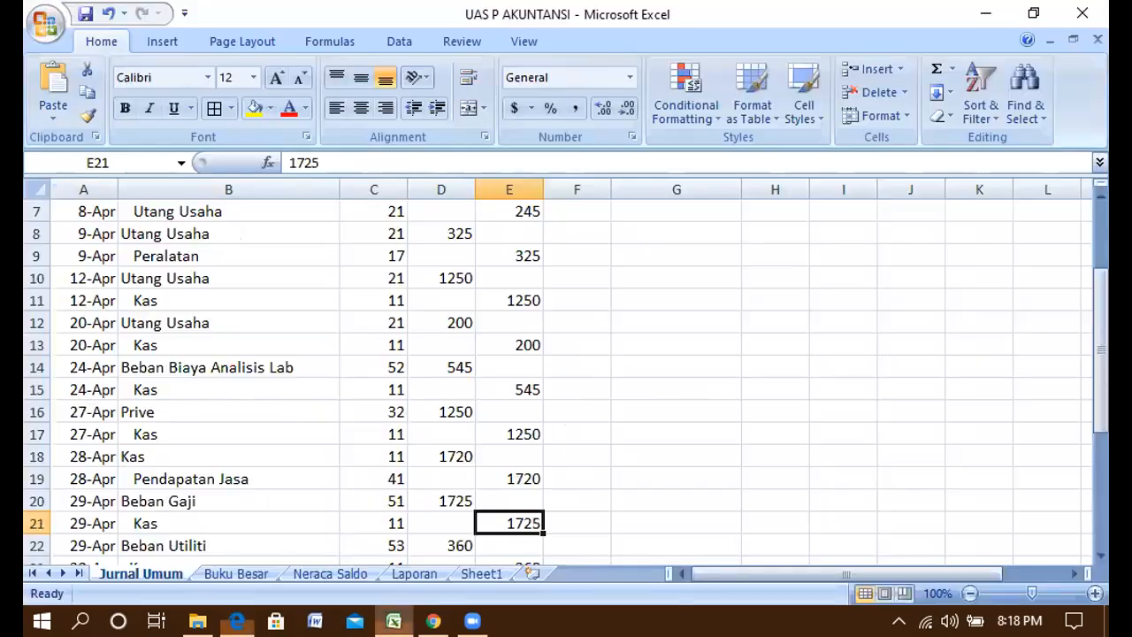
click(188, 541)
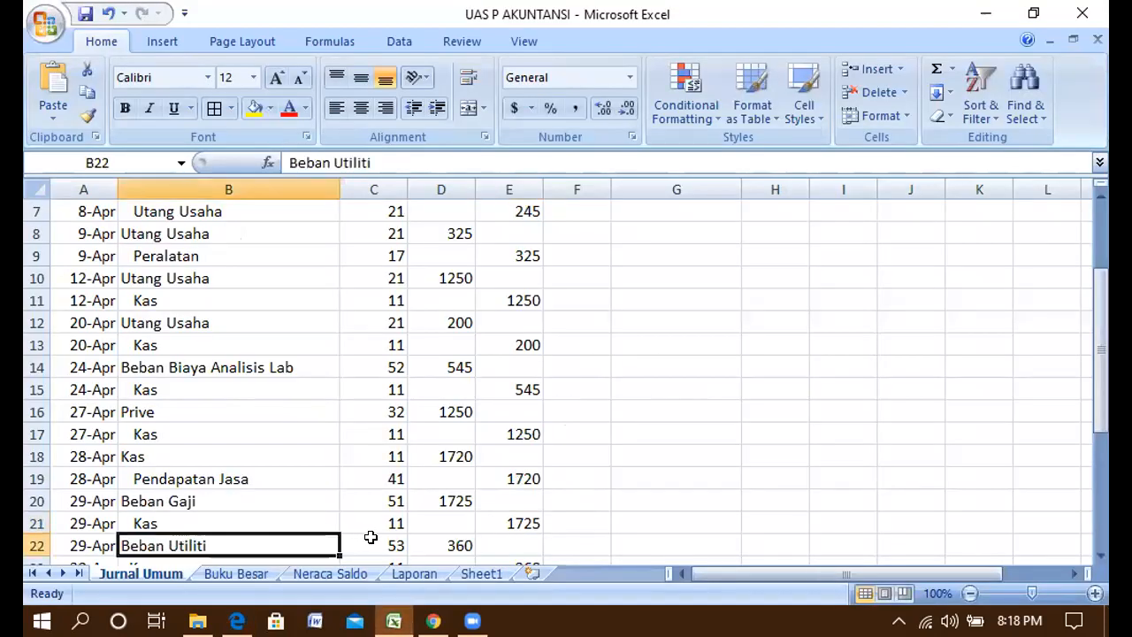
key(Down)
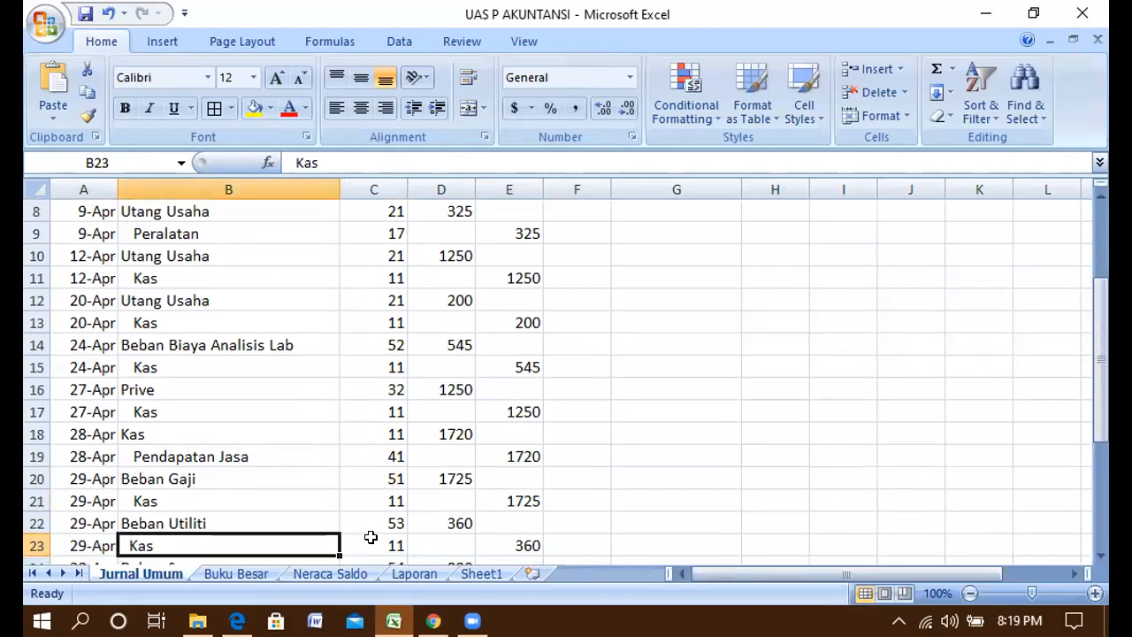
click(522, 541)
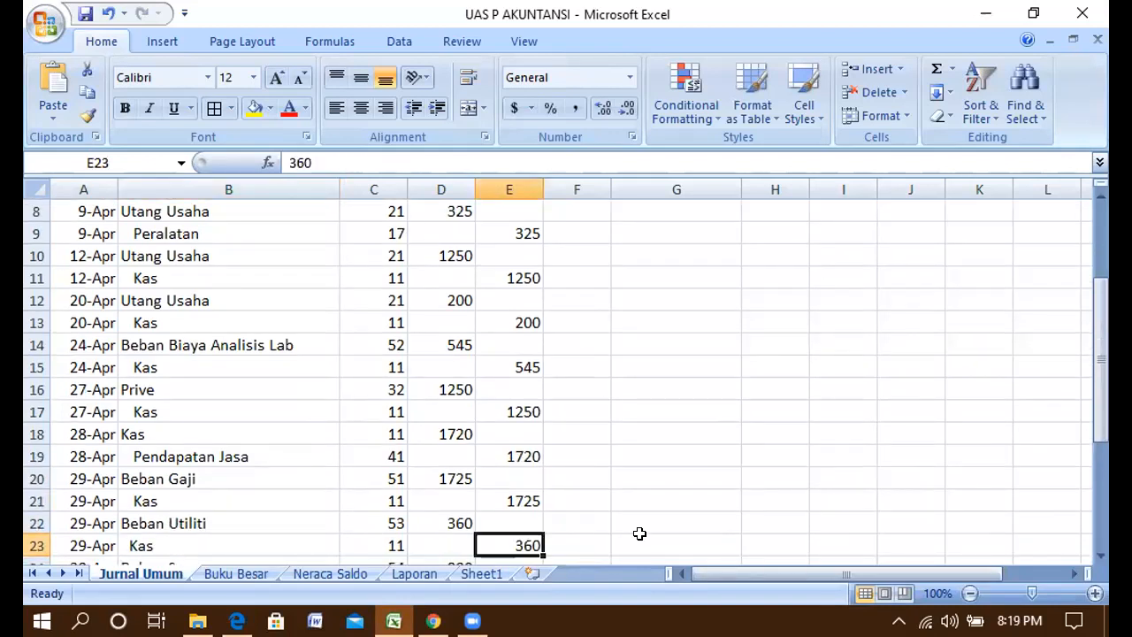
Step: Read the 30 April rent payment in the PDF and locate its Beban Sewa entry in the Excel journal
key(Down)
key(Down)
key(Down)
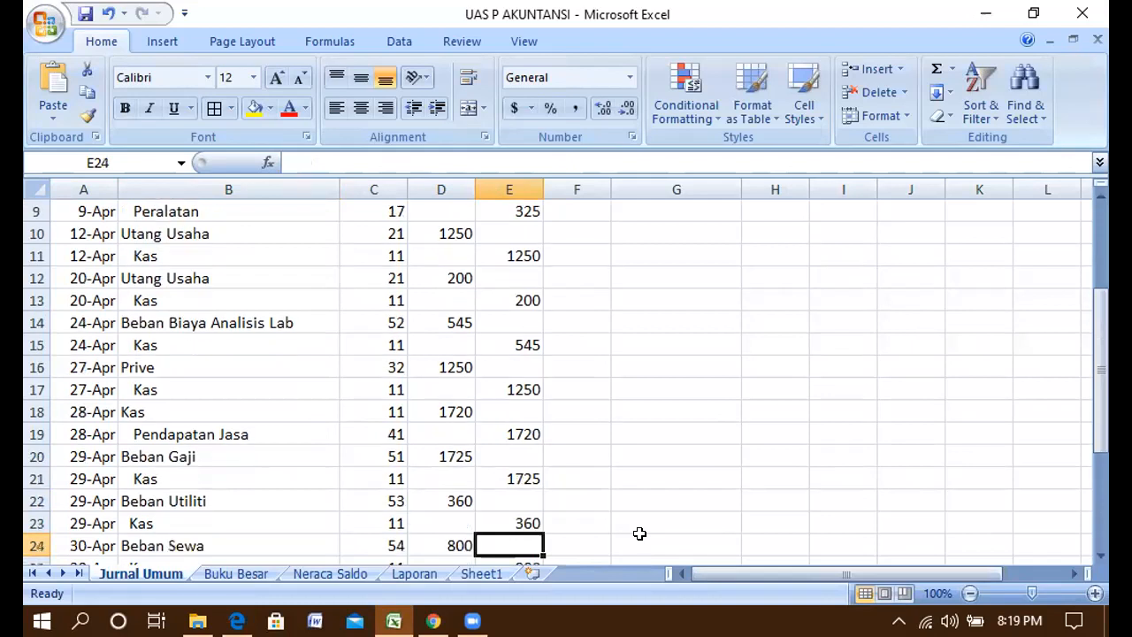
click(237, 621)
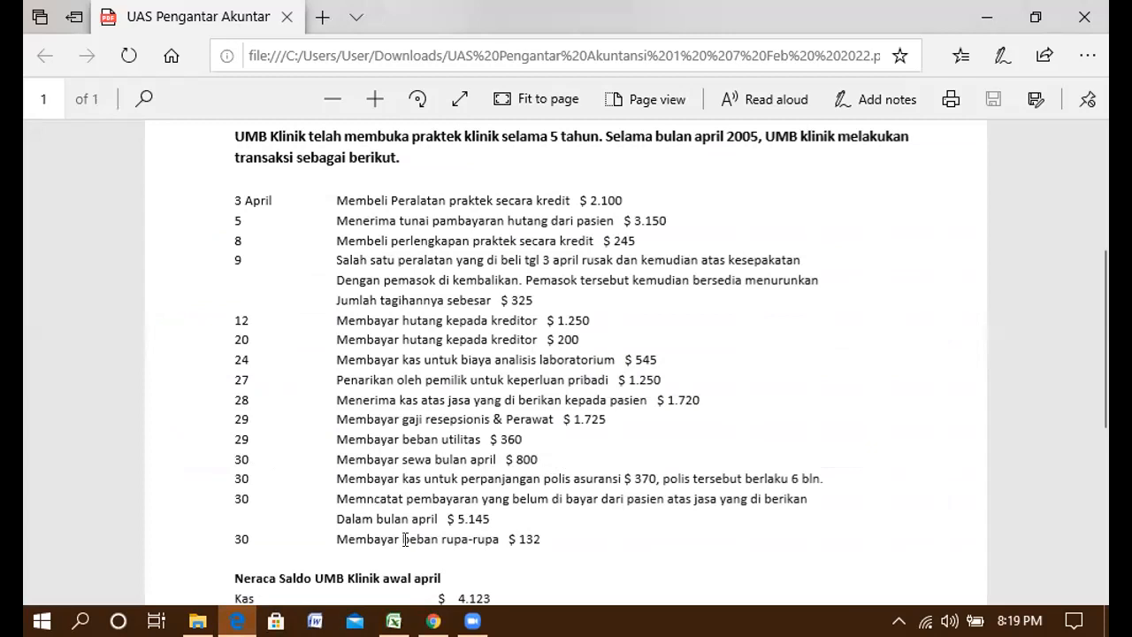
click(389, 619)
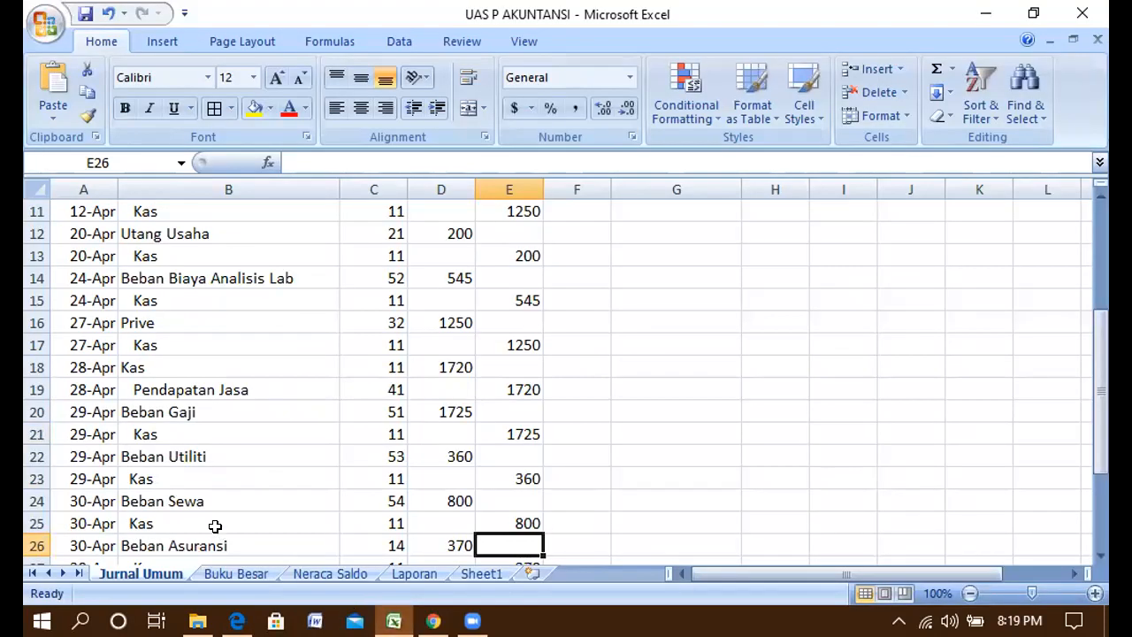
click(215, 526)
click(175, 481)
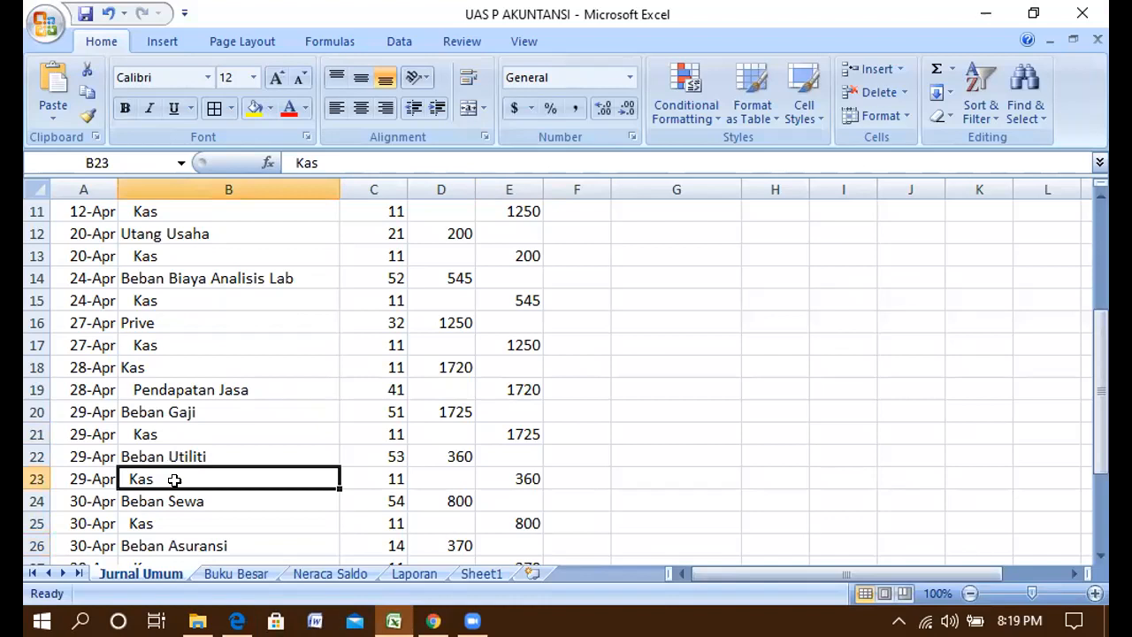
click(165, 501)
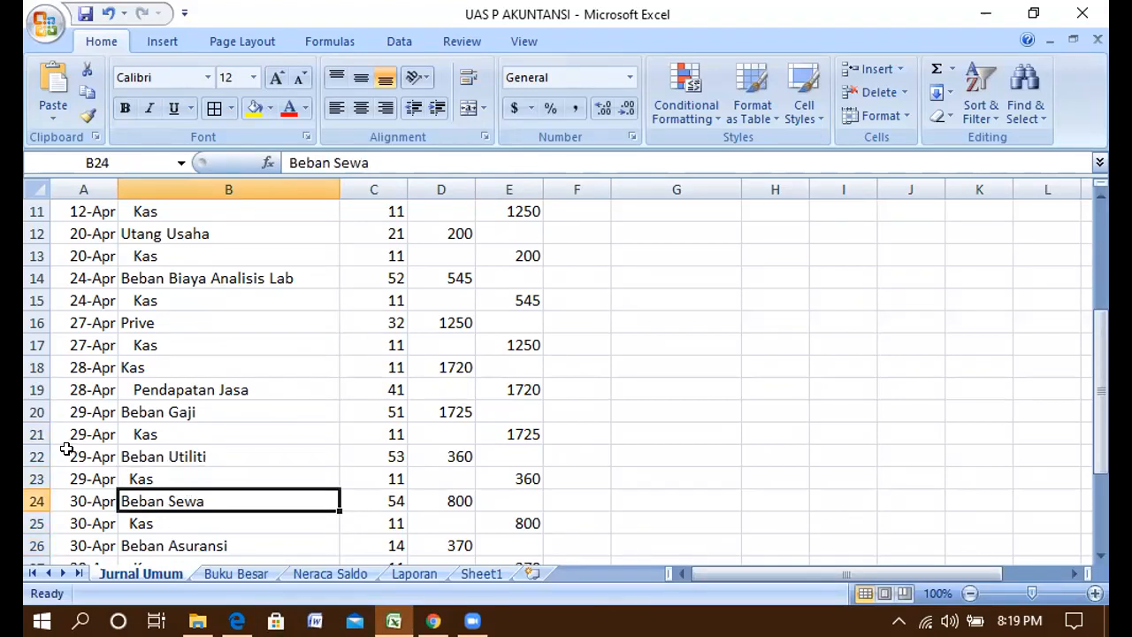
Step: Change the date of the Kas row under Beban Utiliti, cell A23, to 4/30/2022
click(75, 478)
double_click(76, 478)
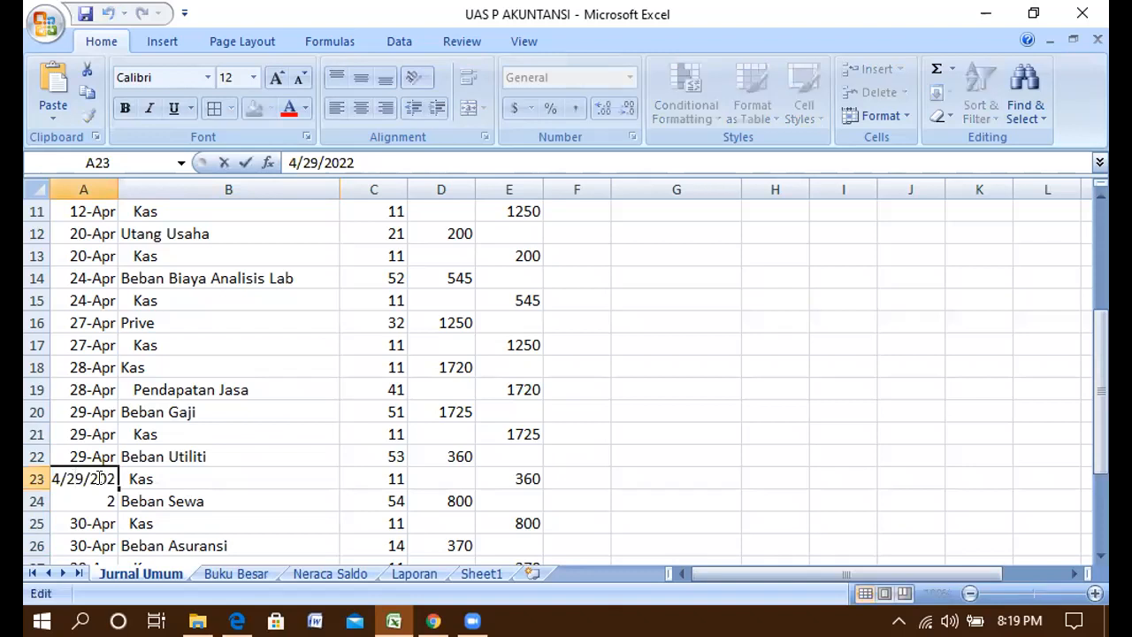
key(BackSpace)
key(Delete)
text(3)
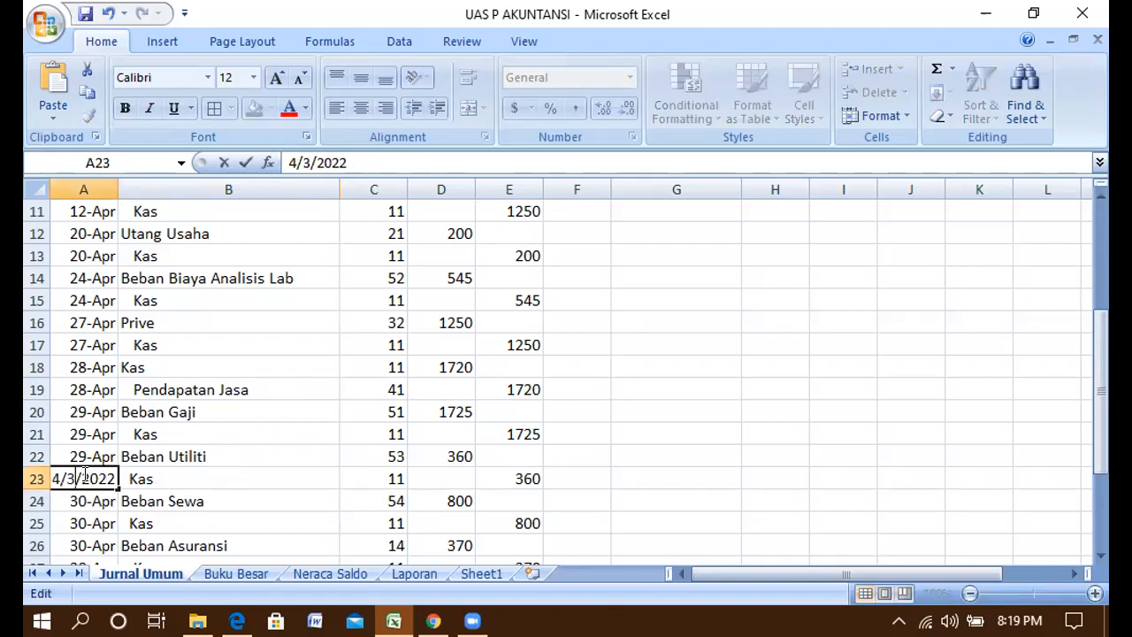
text(0)
key(Return)
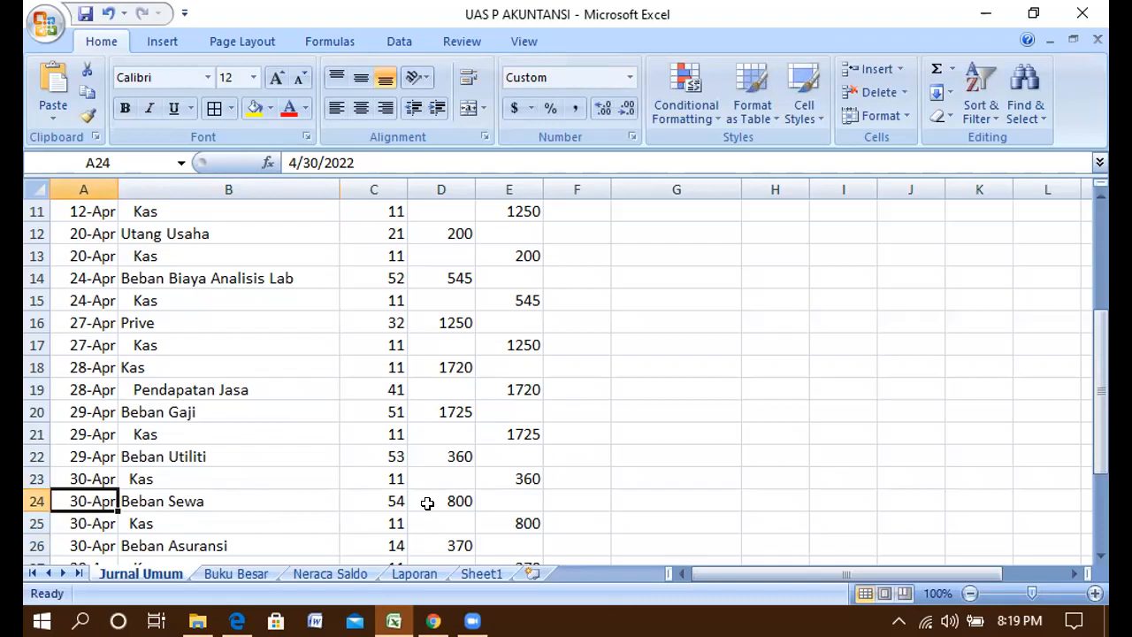
Step: Correct the date of the Kas row under Beban Utiliti, cell A23, to 4/29/2022
click(82, 477)
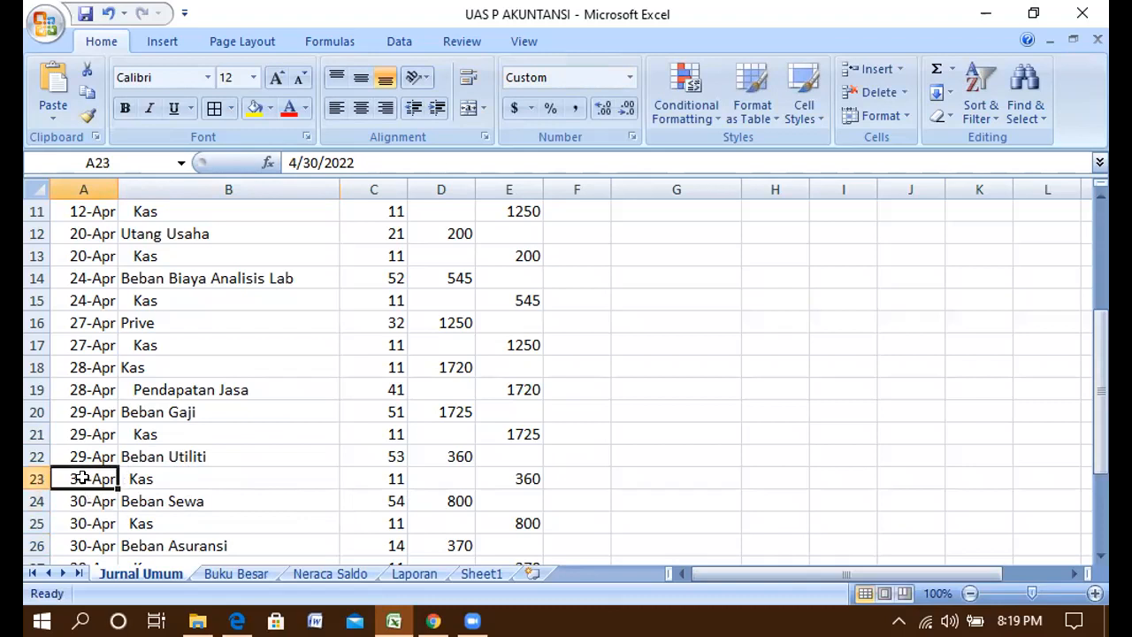
double_click(81, 477)
key(BackSpace)
key(BackSpace)
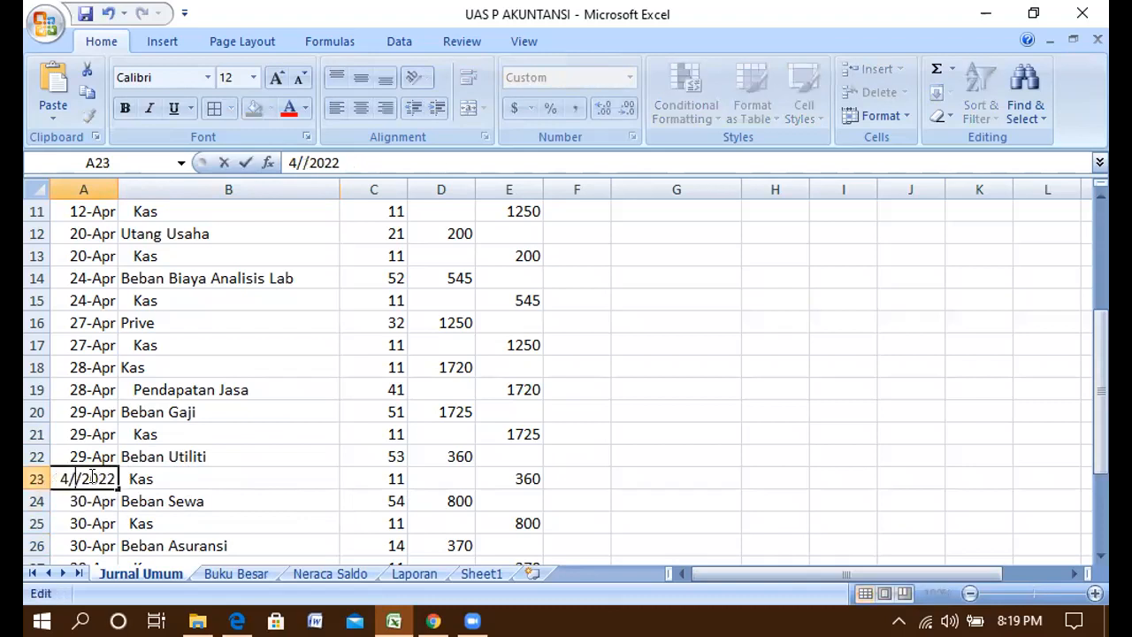
text(29)
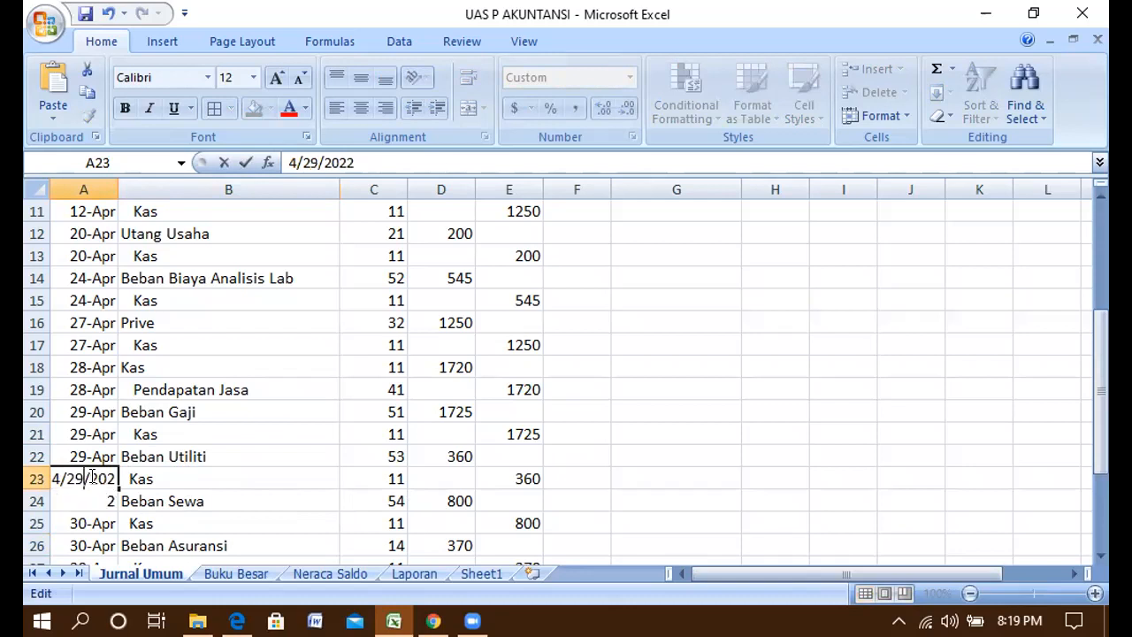
key(Return)
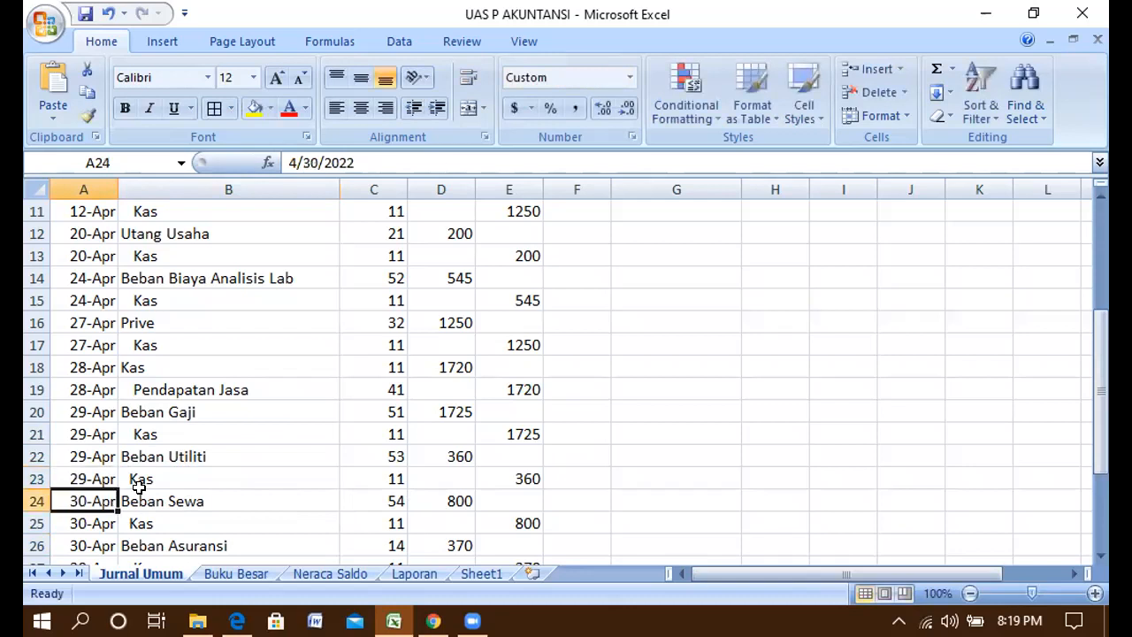
Step: Check the rent entry's Kas row and compare the 30 April insurance renewal in the PDF with its Beban Asuransi and Kas rows
click(293, 520)
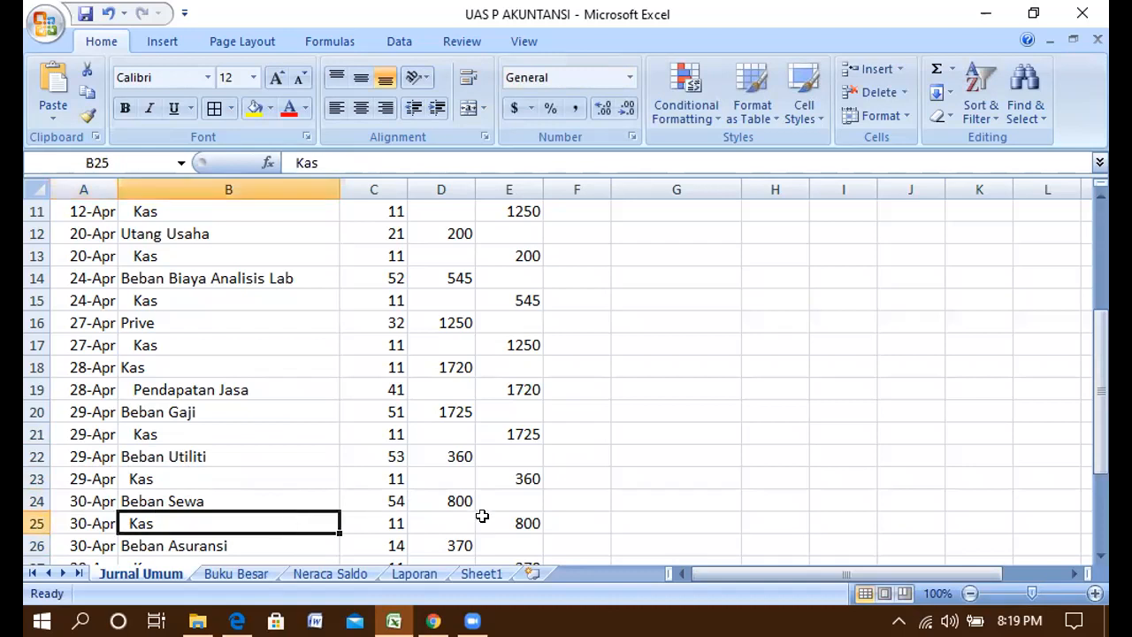
click(237, 621)
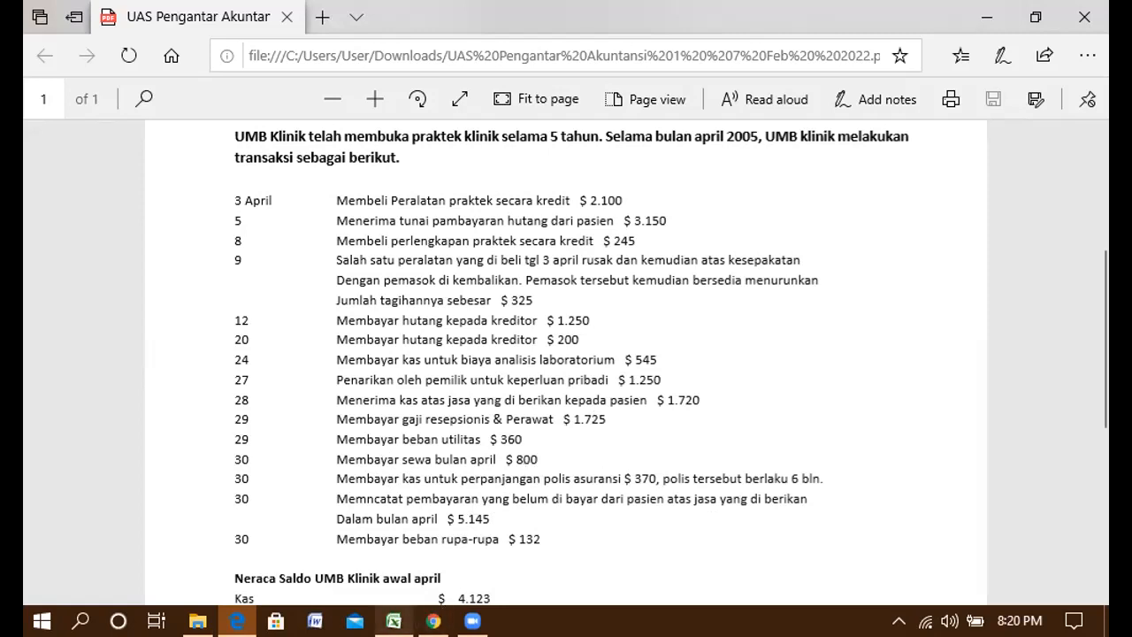
click(394, 621)
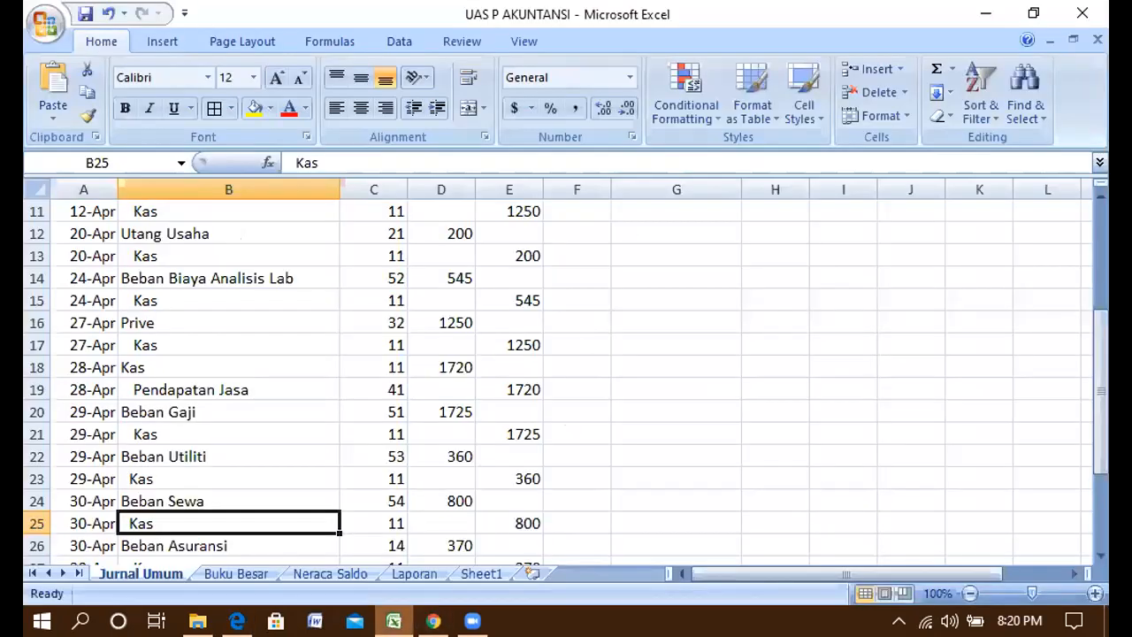
click(245, 545)
key(Down)
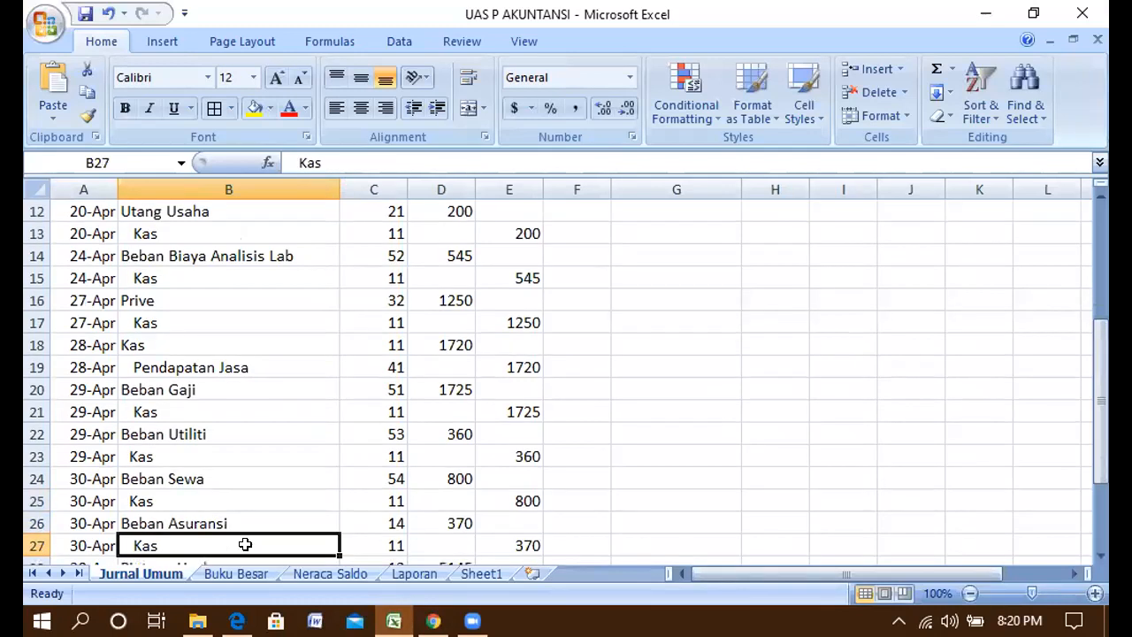
click(498, 542)
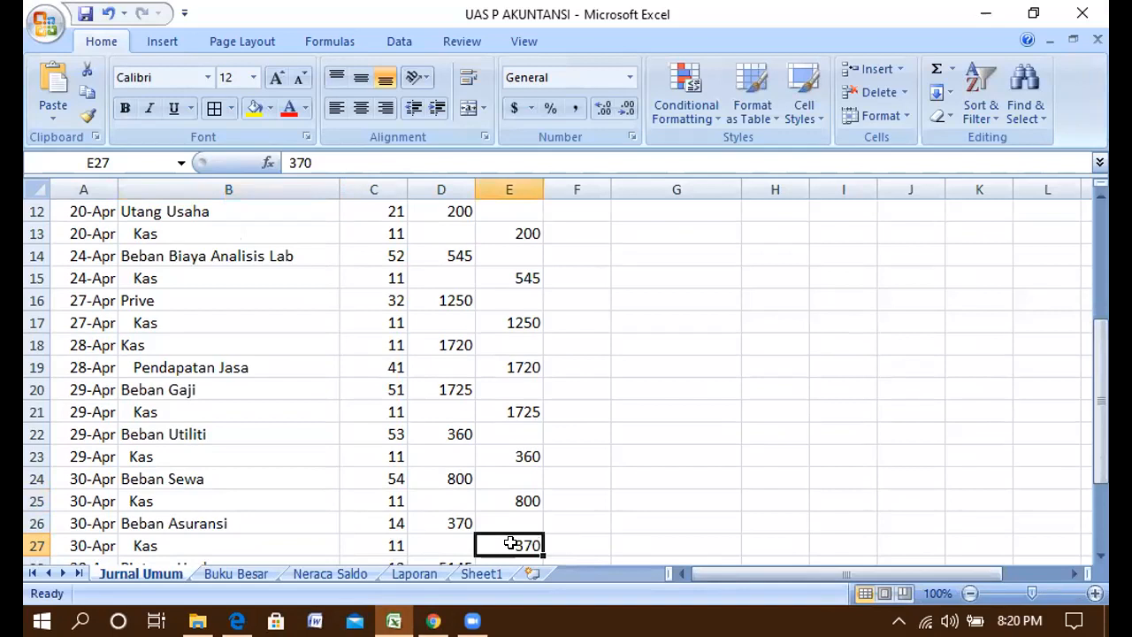
Step: Read the 30 April unpaid patient services transaction in the PDF and check its Piutang Usaha and Pendapatan Jasa rows in the Excel journal
mouse_move(237, 621)
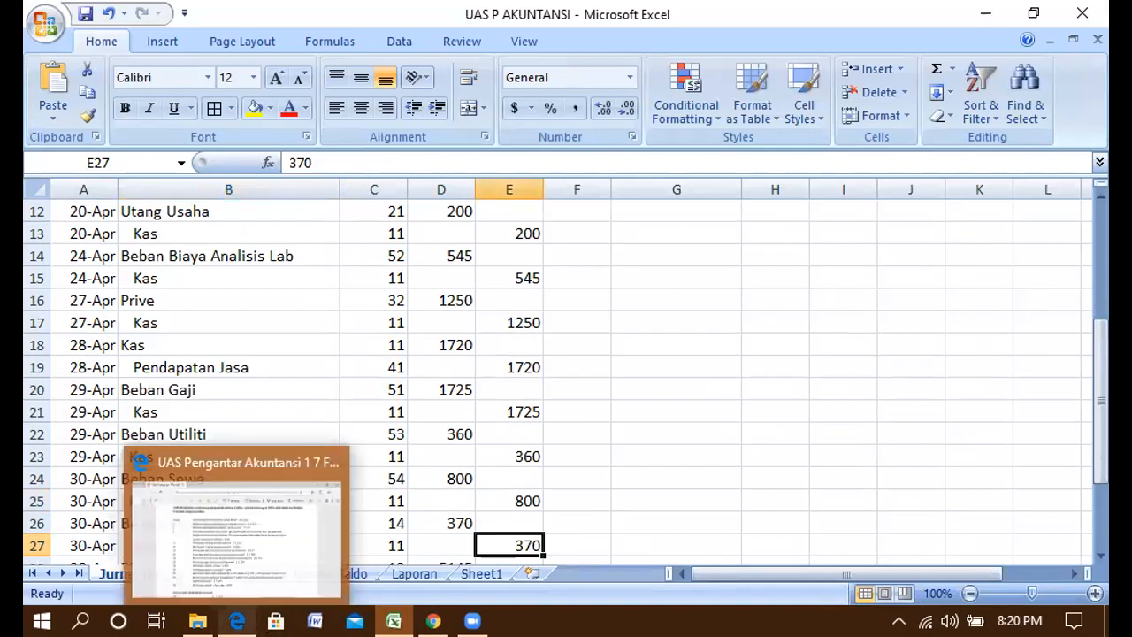
click(256, 585)
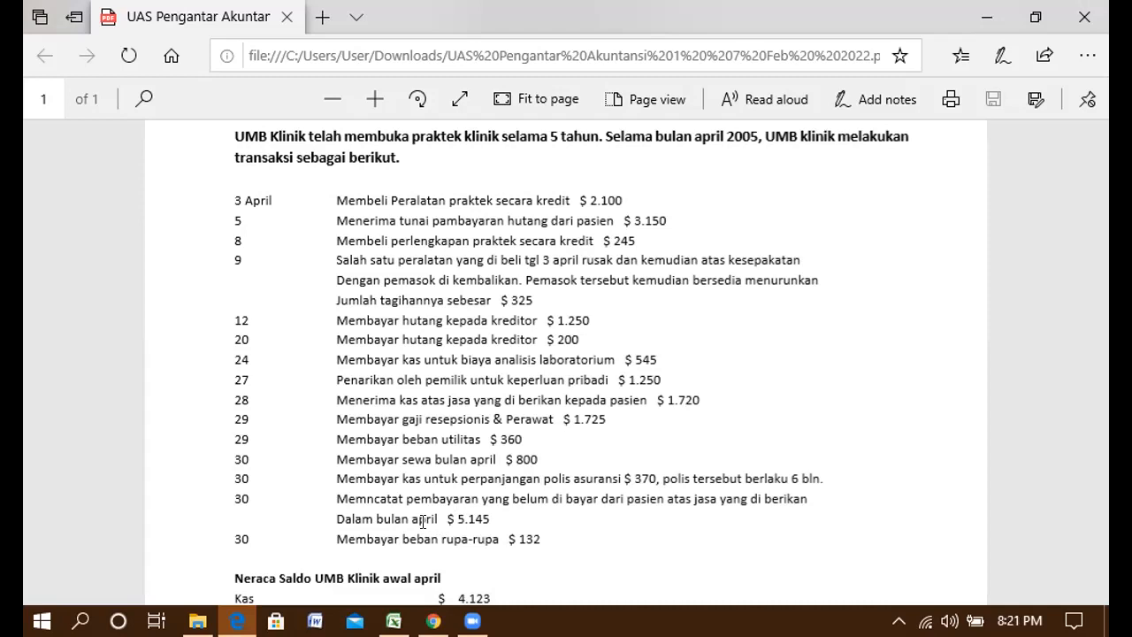
click(394, 621)
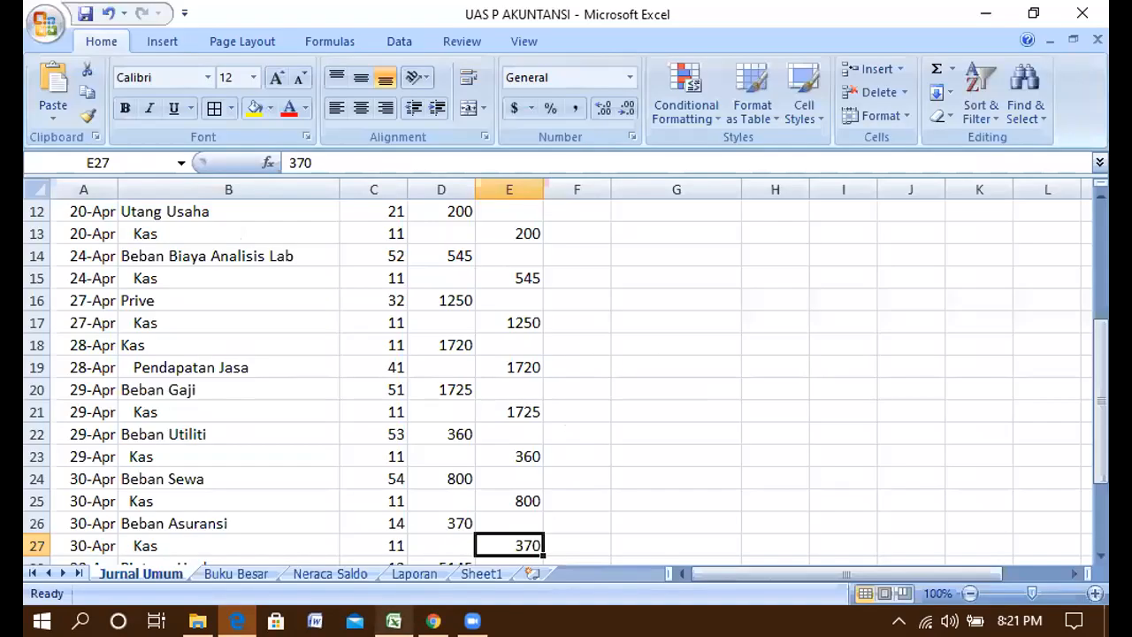
click(235, 548)
key(Down)
key(Down)
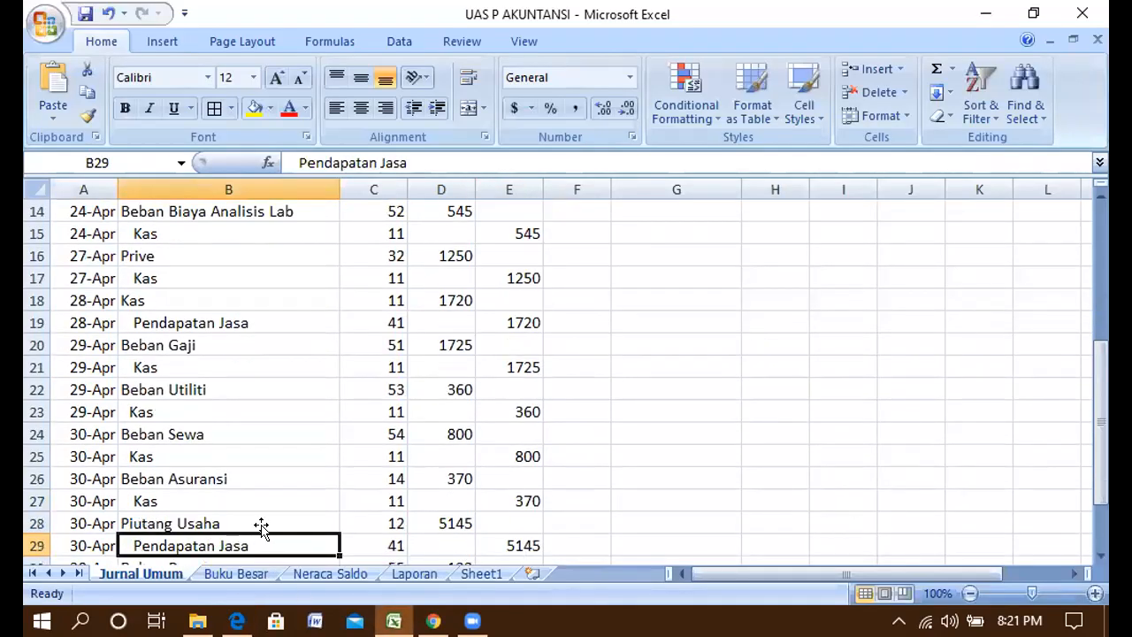
click(260, 519)
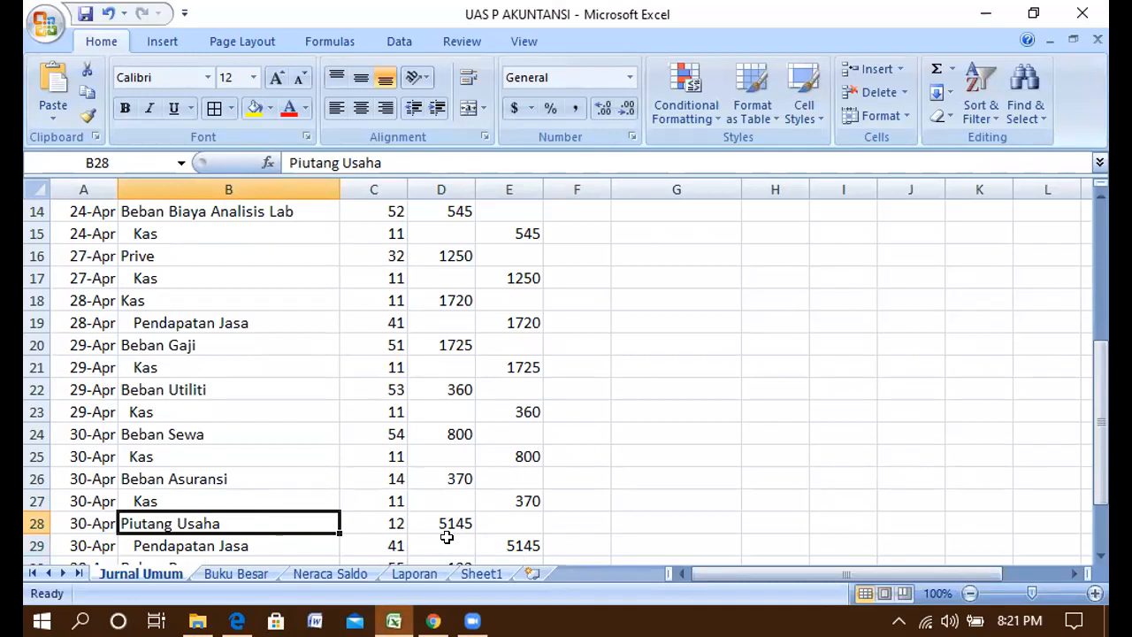
click(249, 547)
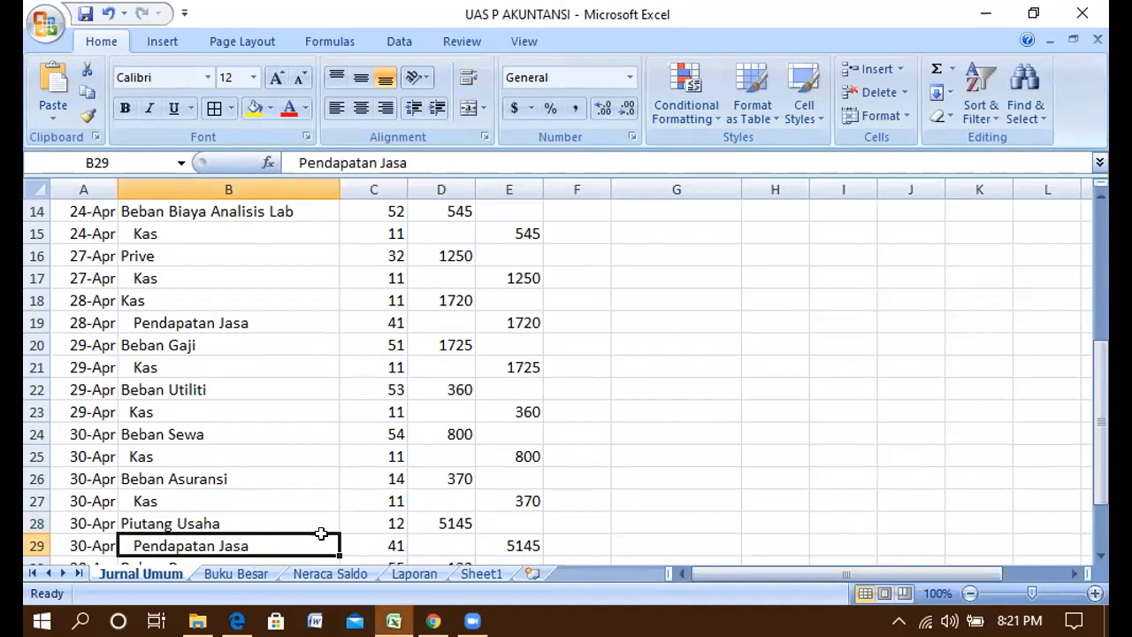
click(507, 547)
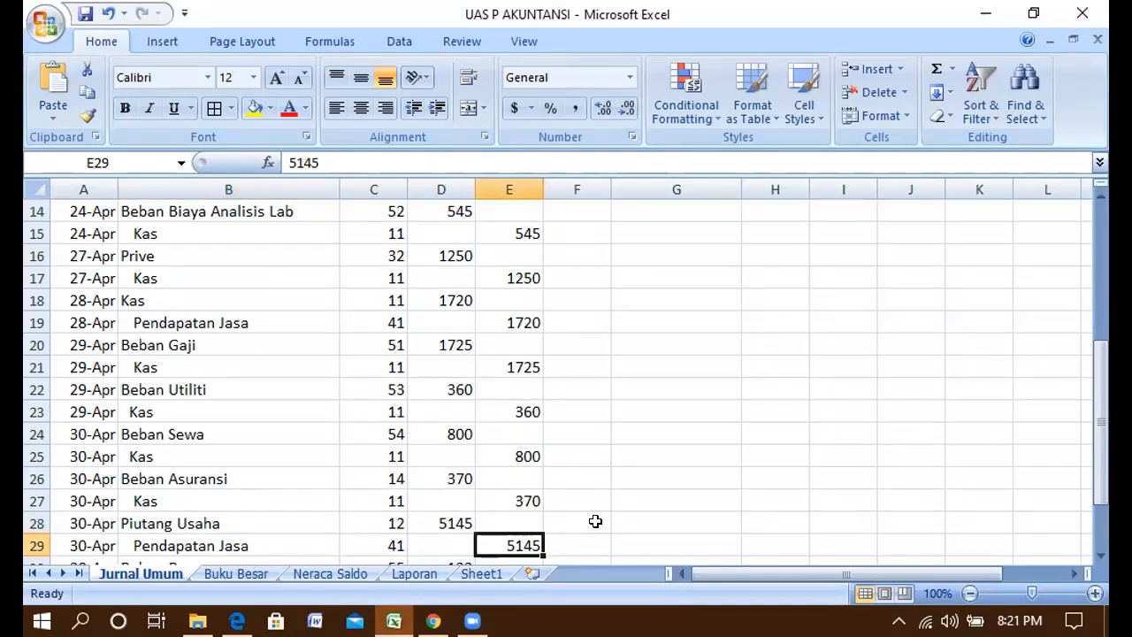
Step: Compare the 30 April miscellaneous expense payment in the PDF with its Beban Rupa rupa debit and Kas credit rows in the Excel journal
key(Down)
key(Down)
key(Down)
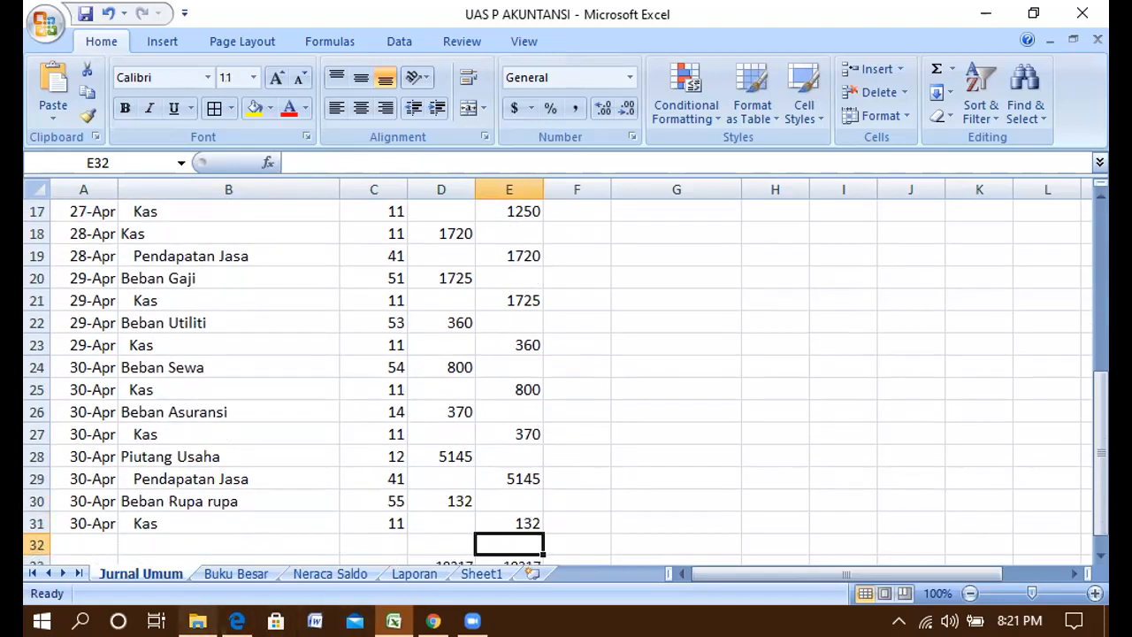
mouse_move(237, 621)
click(243, 578)
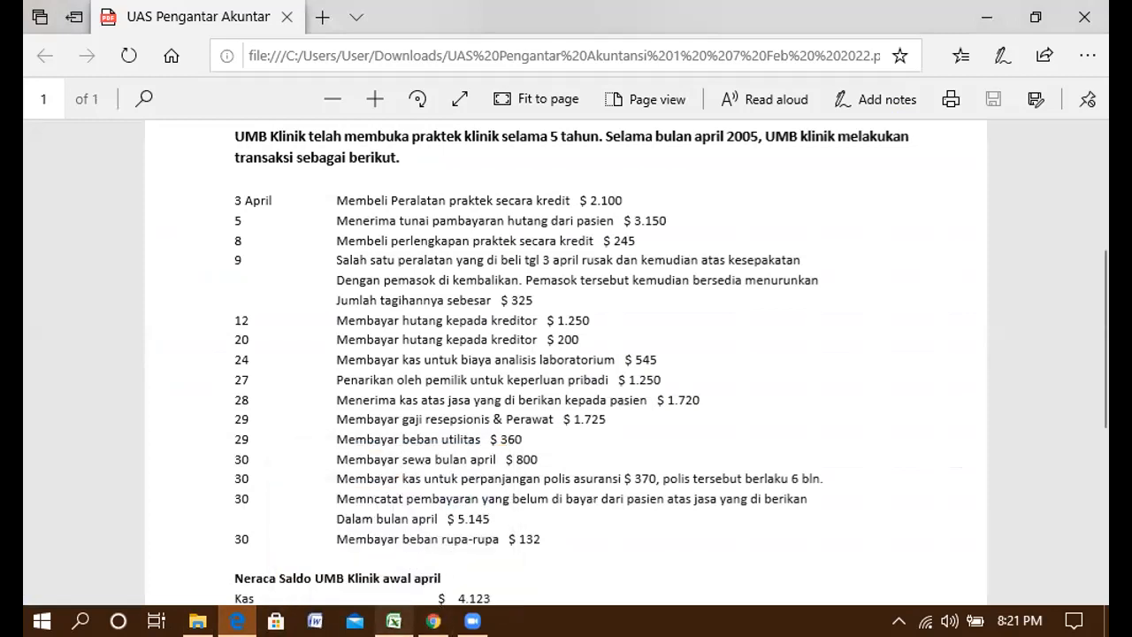
click(394, 621)
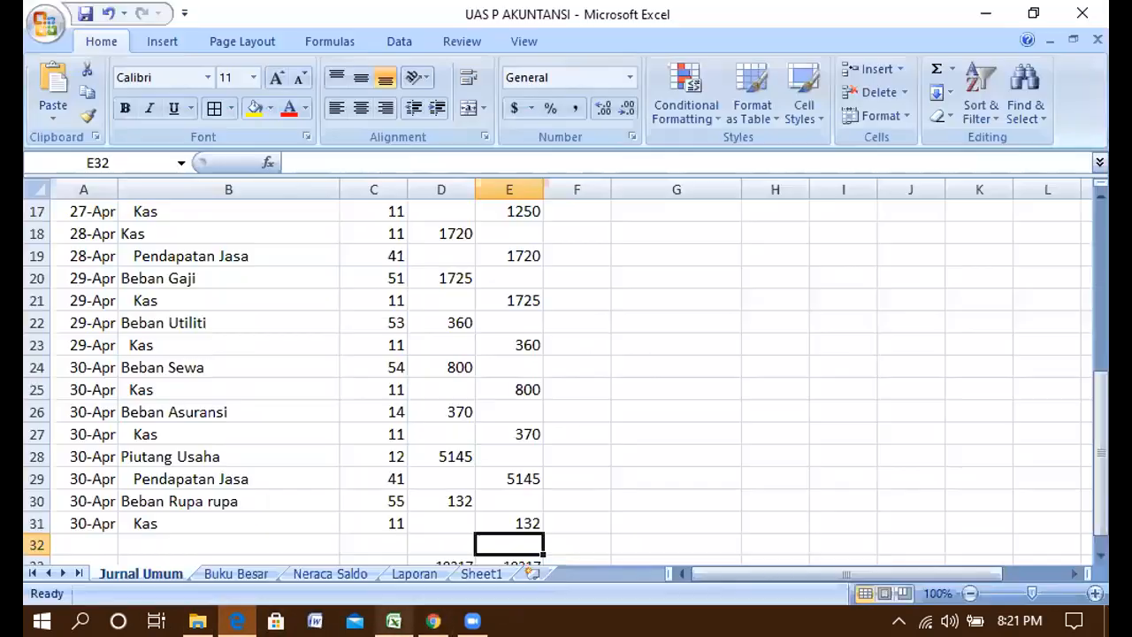
click(151, 500)
click(444, 500)
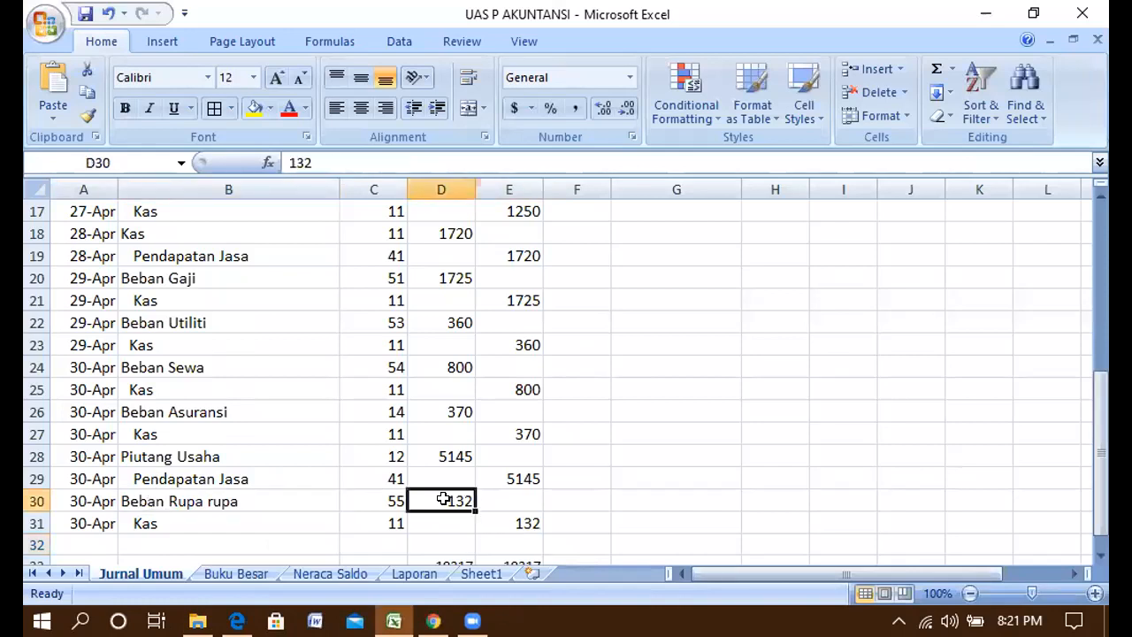
click(185, 518)
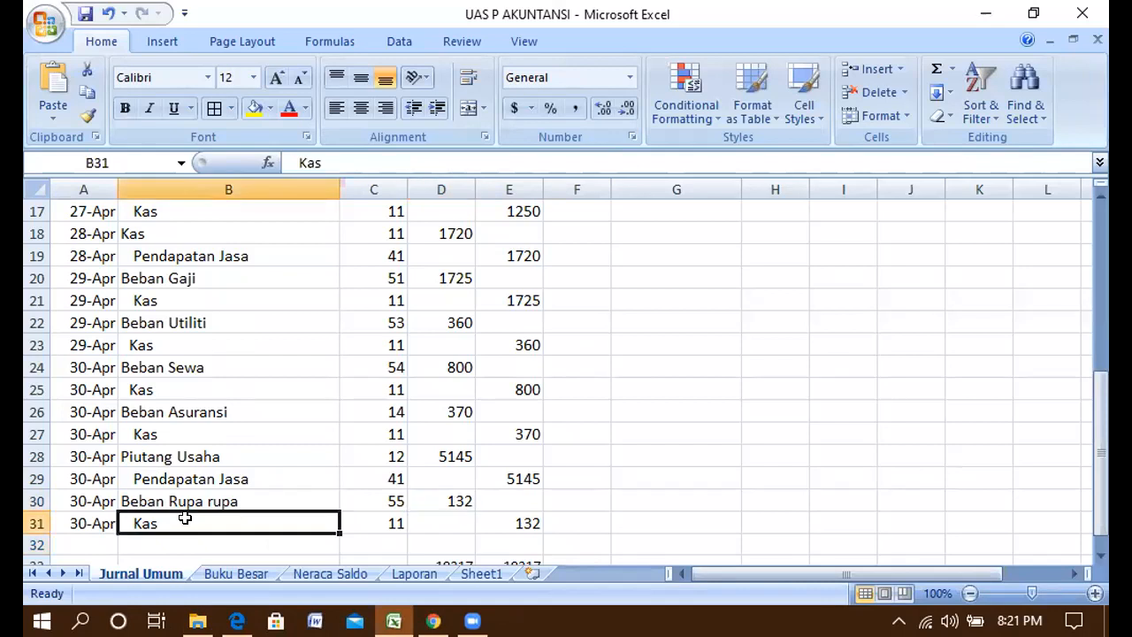
click(523, 525)
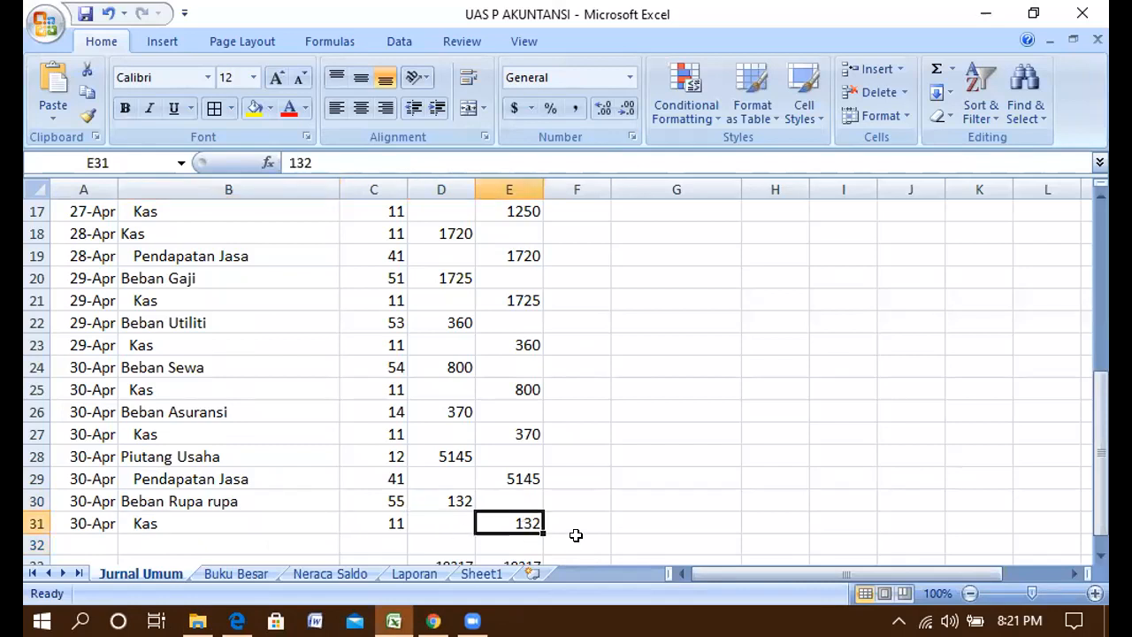
Step: Check the debit and credit totals in row 33 beneath the Jurnal Umum entries
click(562, 540)
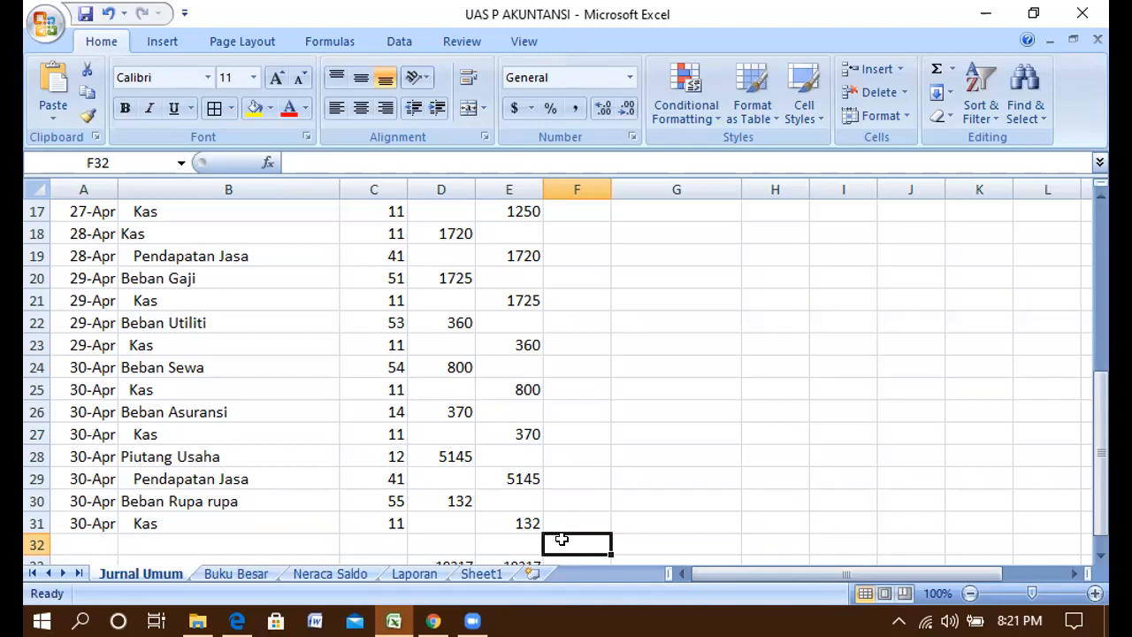
key(Left)
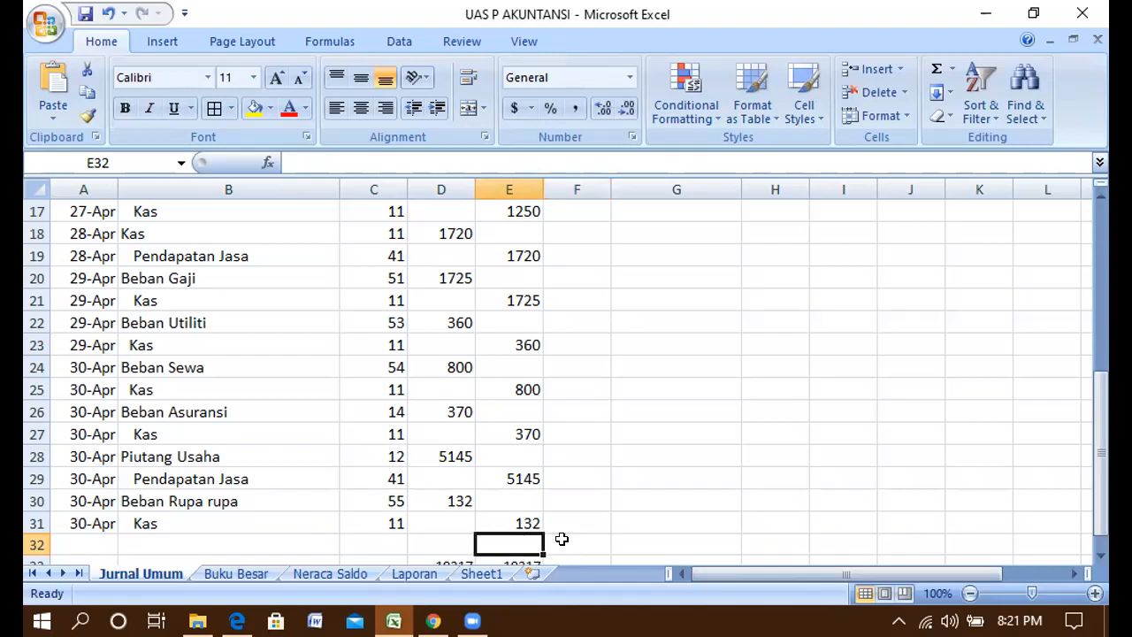
key(Down)
key(Down)
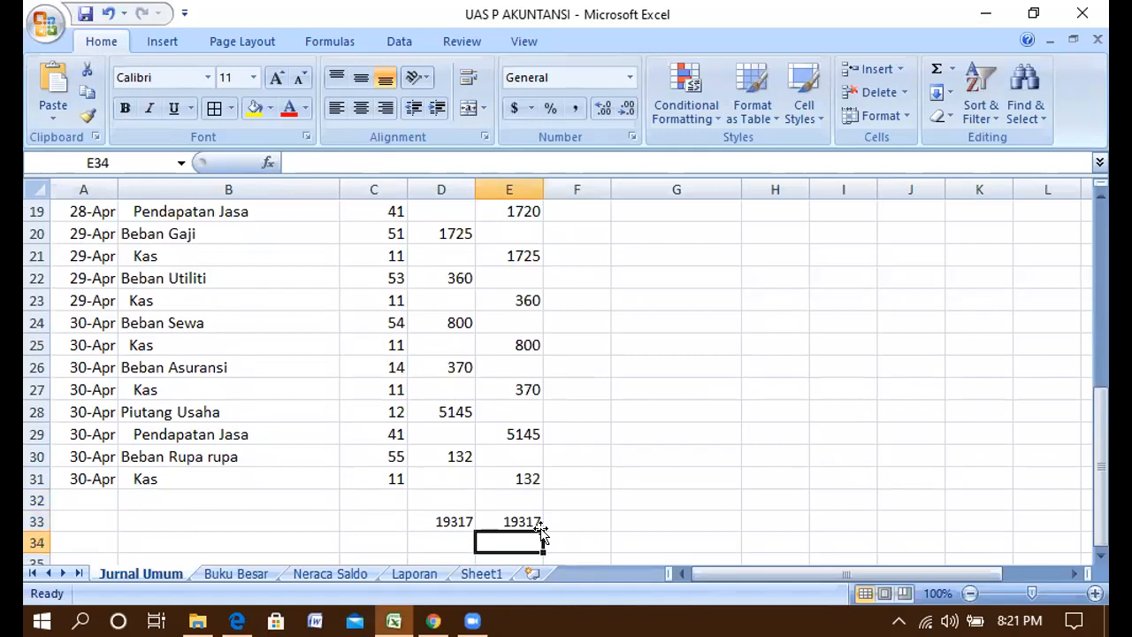
click(463, 520)
click(525, 518)
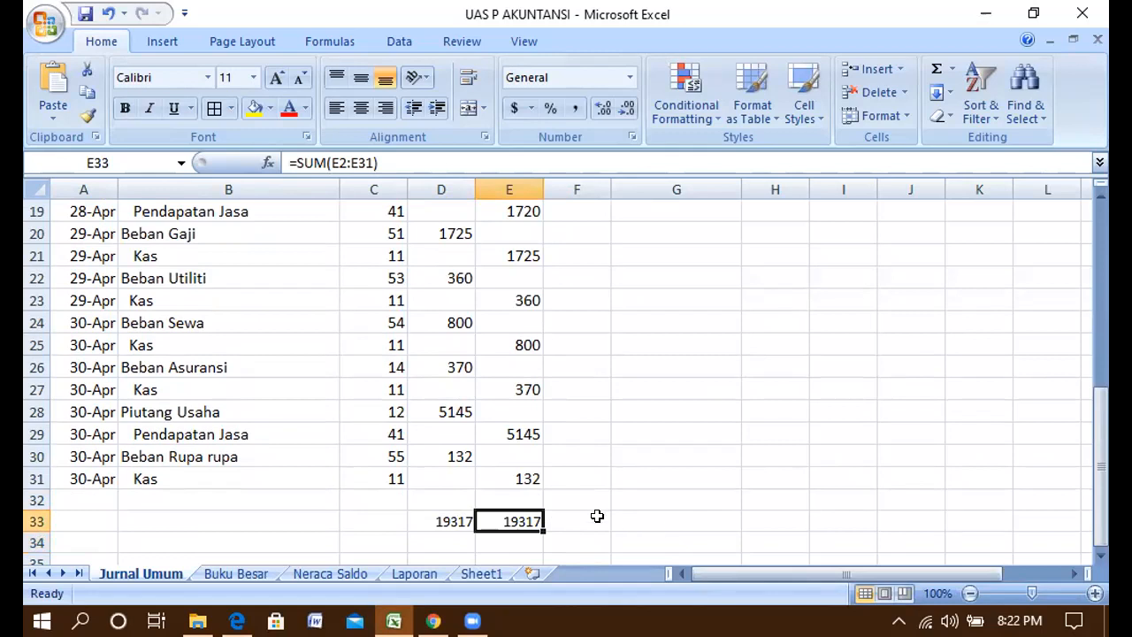
Step: Examine the Kas account ledger at the start of the Buku Besar sheet, and return to the Jurnal Umum sheet
drag(1100, 454, 1100, 265)
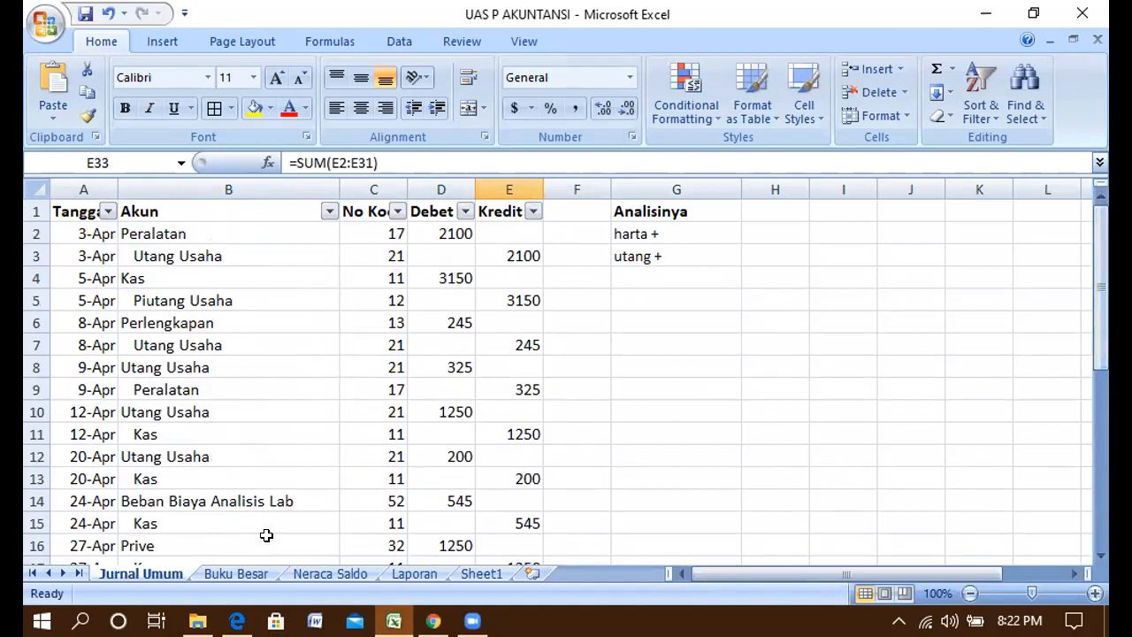
click(228, 571)
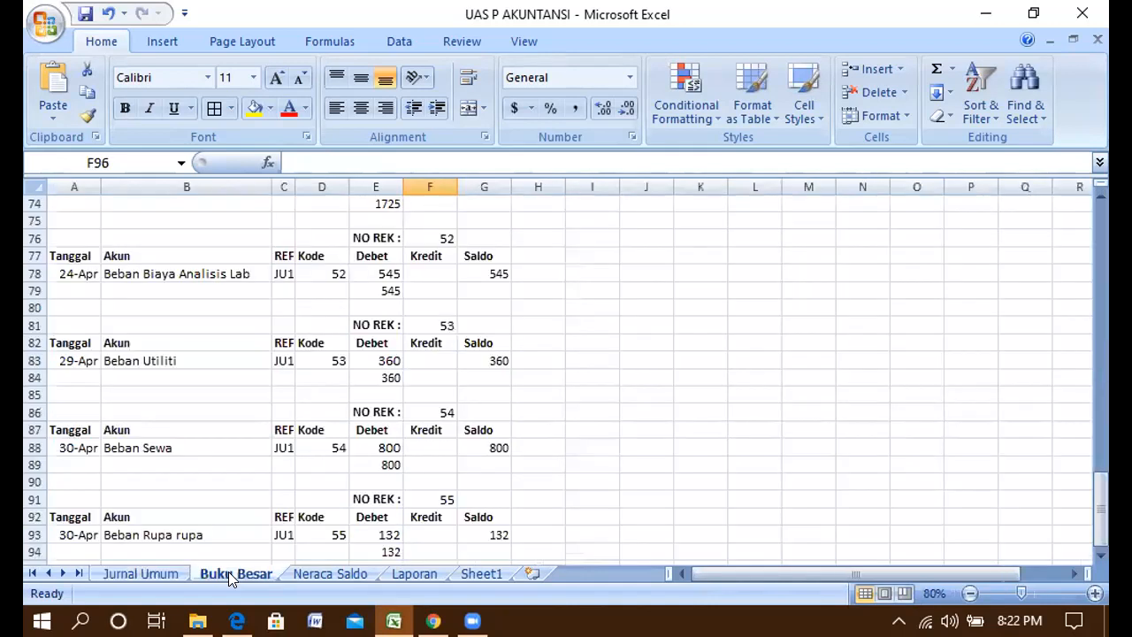
drag(1100, 510, 1100, 239)
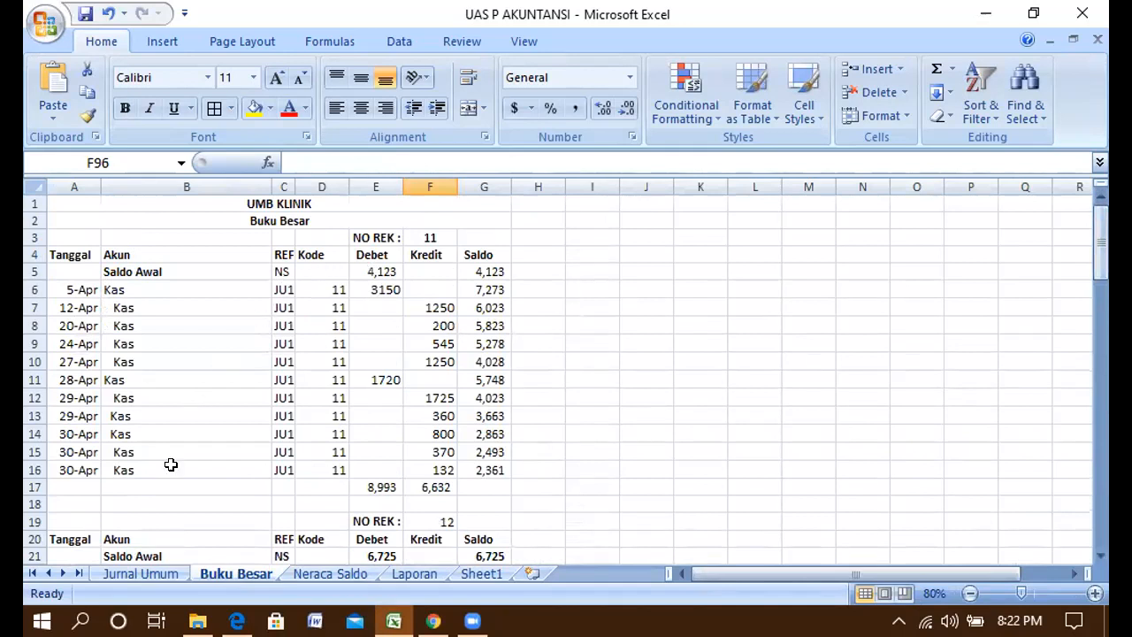
click(126, 577)
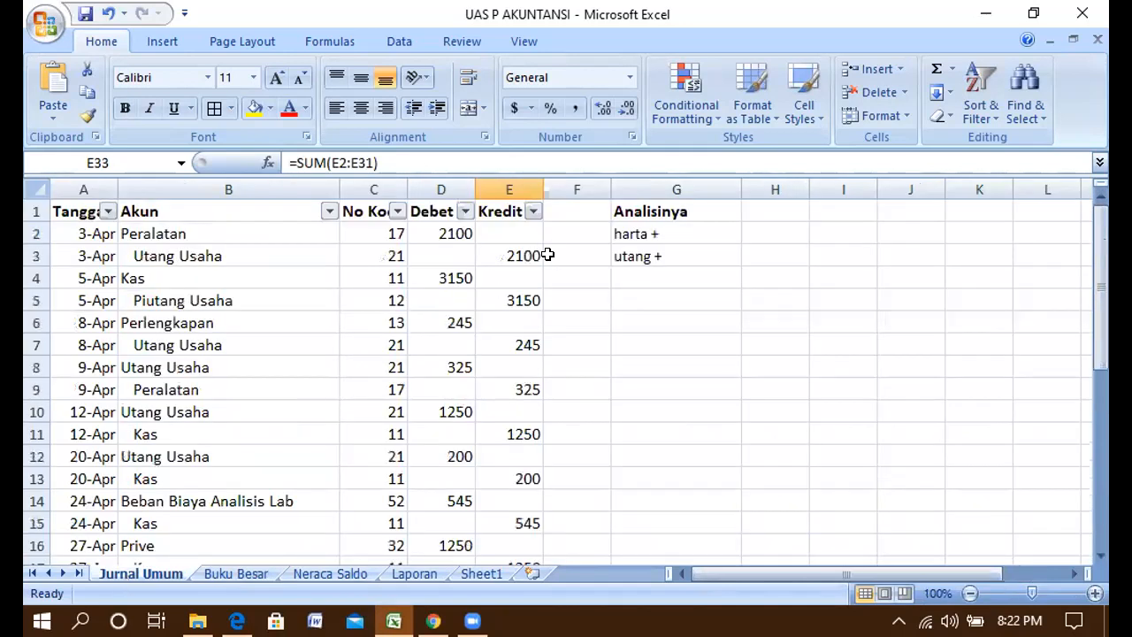
Step: Filter the Jurnal Umum entries by No Kode so that only account code 11 is shown
click(87, 207)
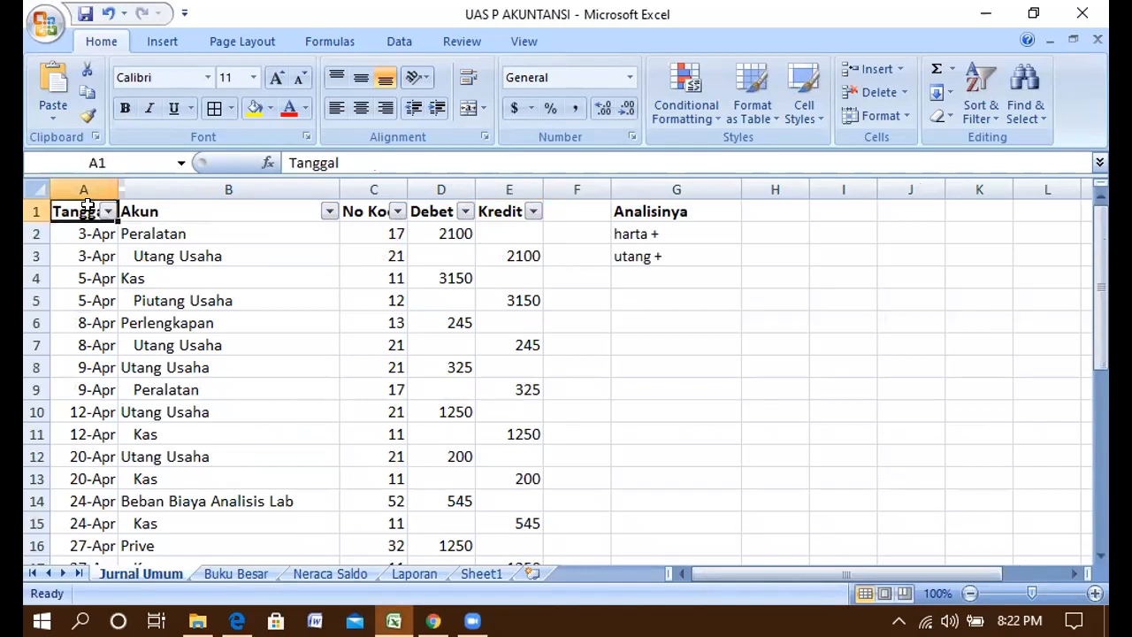
click(152, 205)
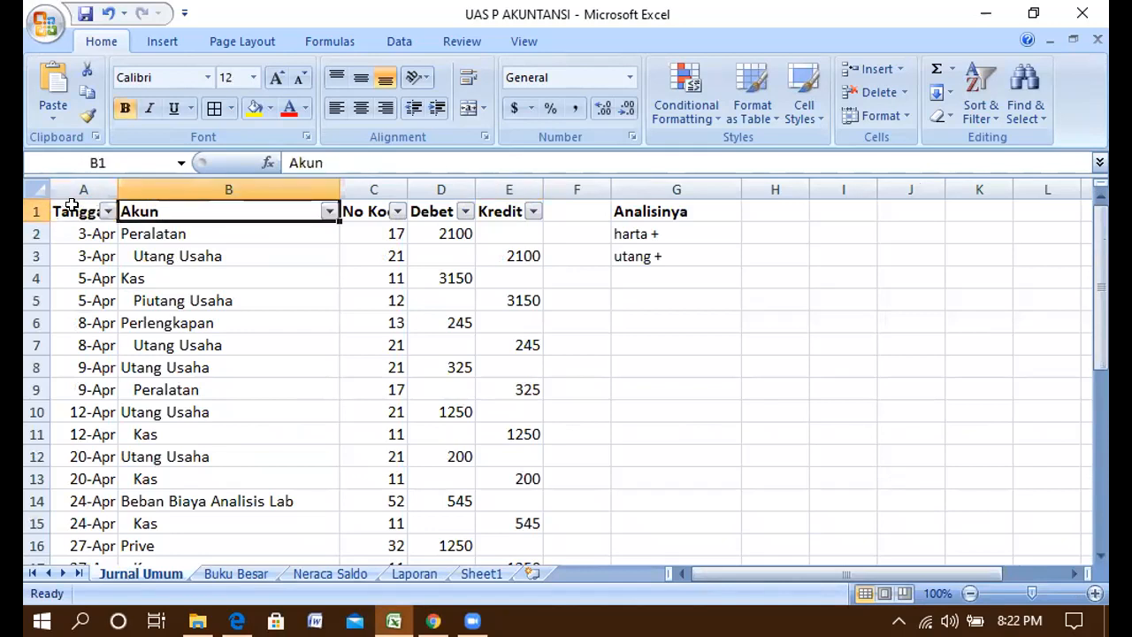
click(72, 206)
click(251, 211)
click(397, 211)
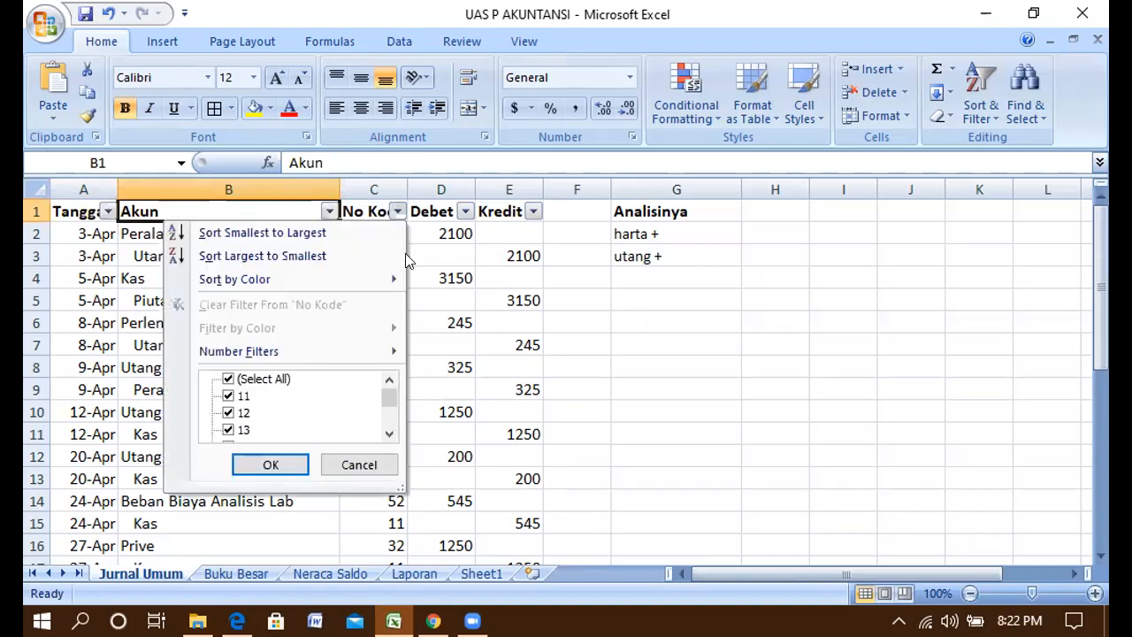
click(226, 379)
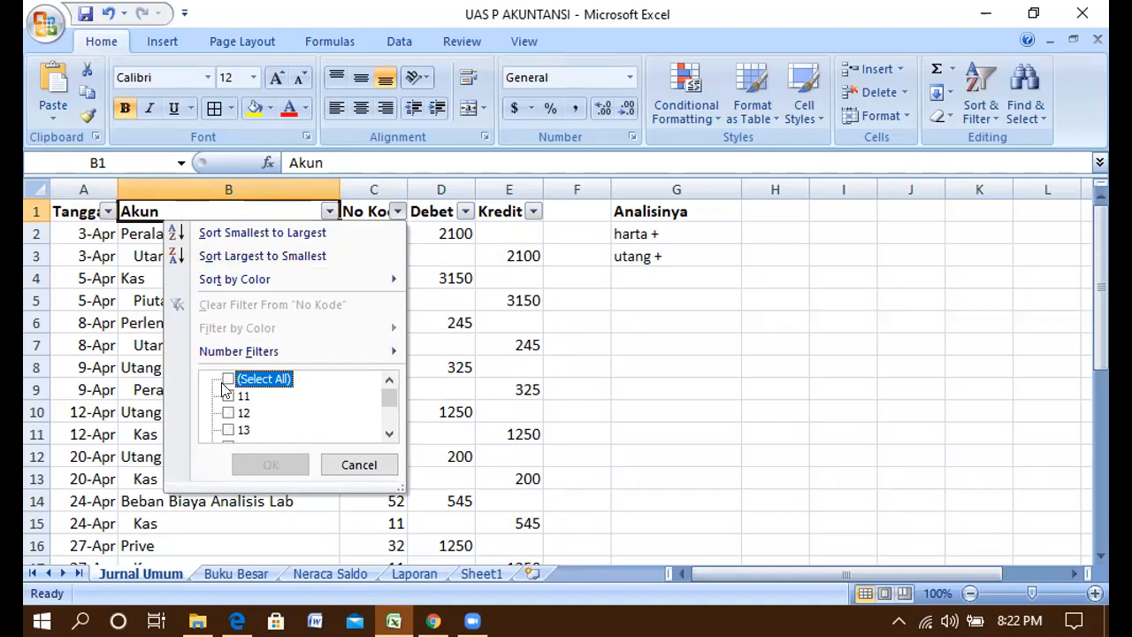
click(228, 395)
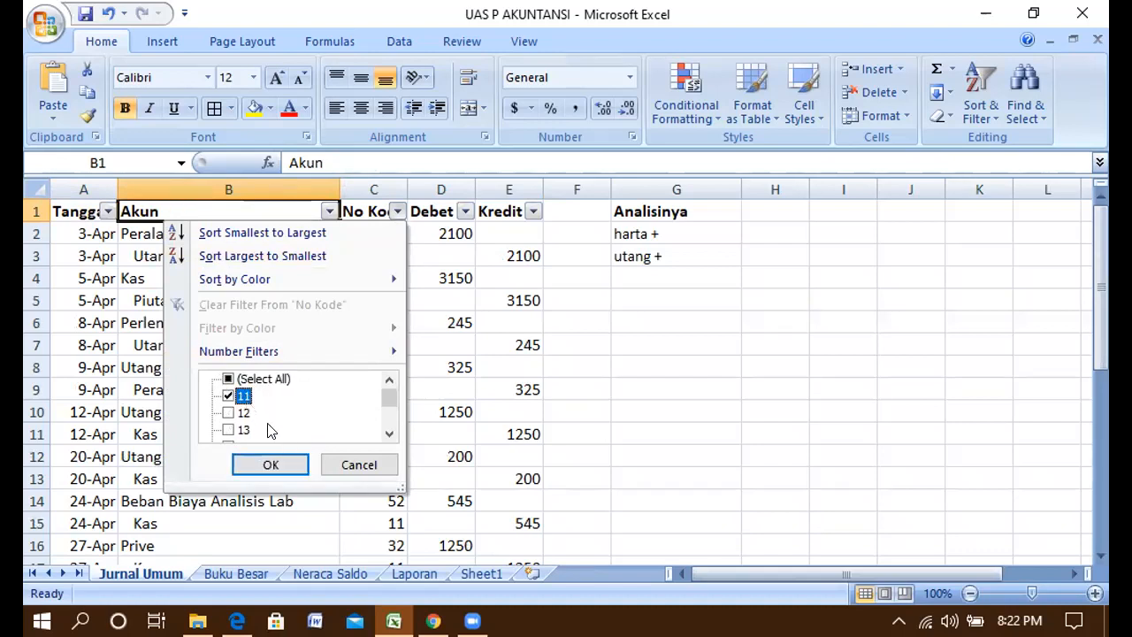
click(270, 466)
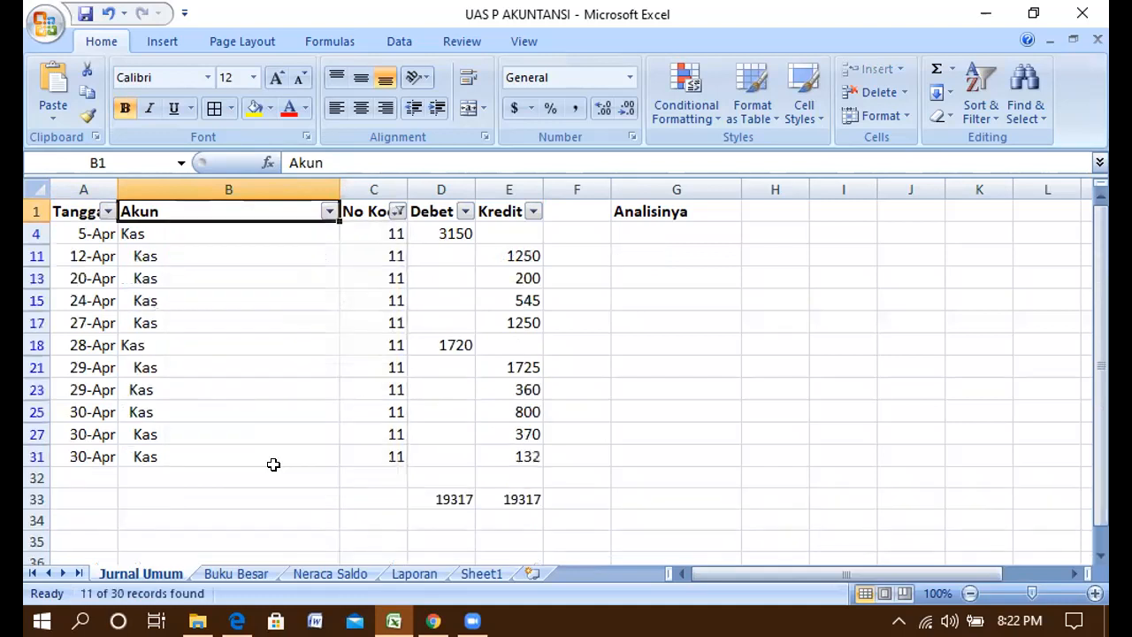
Step: Copy the filtered Kas rows and compare them with the account 11 ledger and its final Saldo formula in Buku Besar
drag(81, 229, 522, 452)
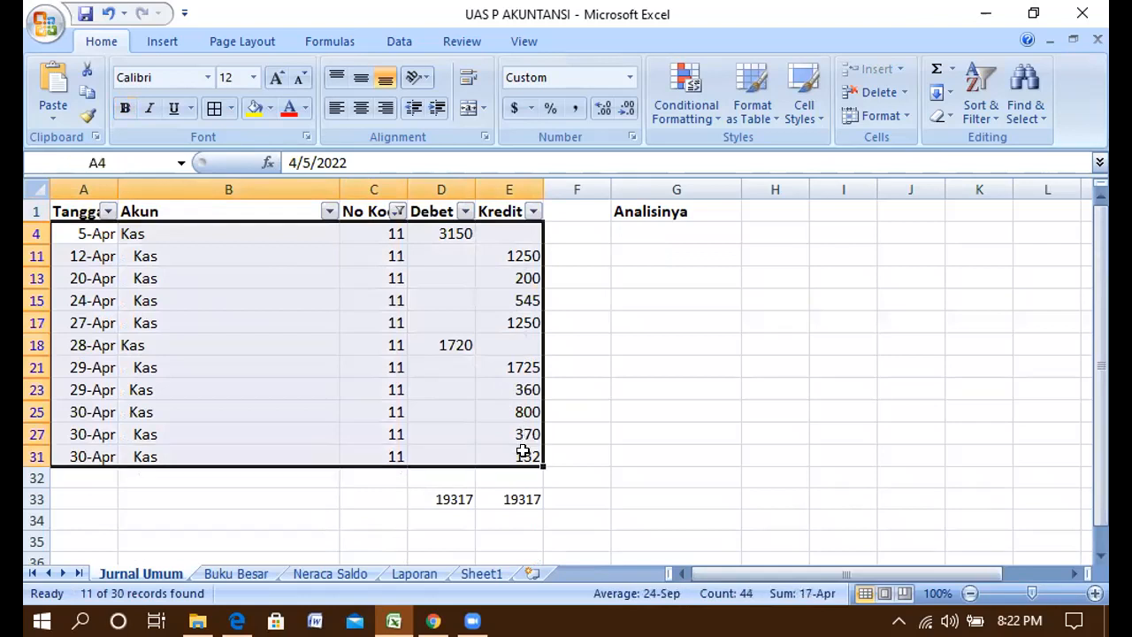
key(ctrl+c)
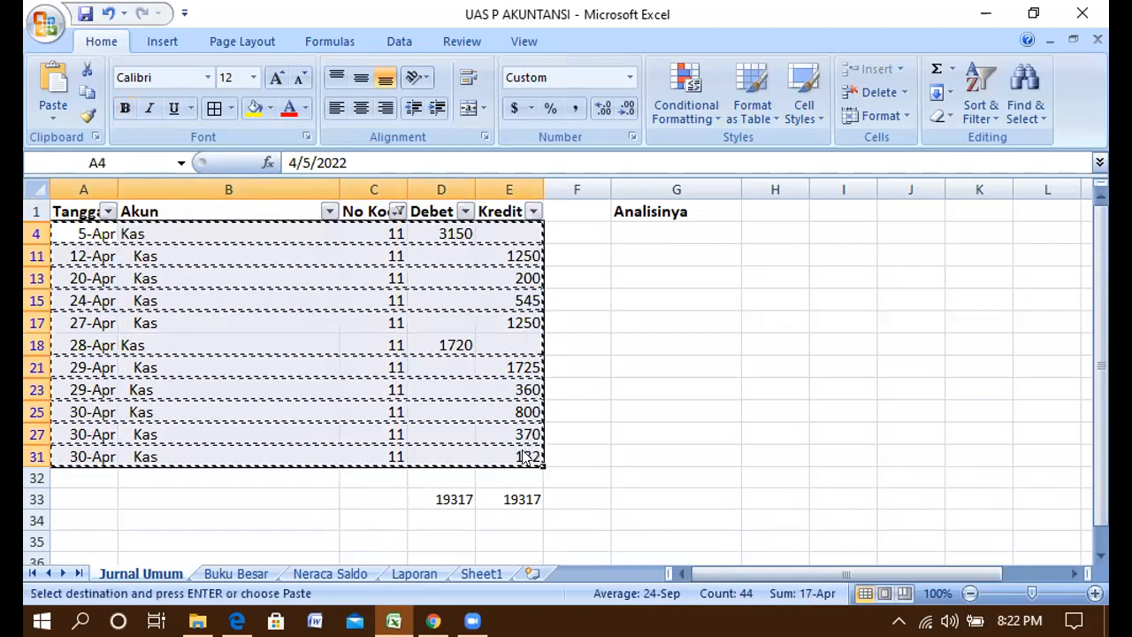
click(232, 573)
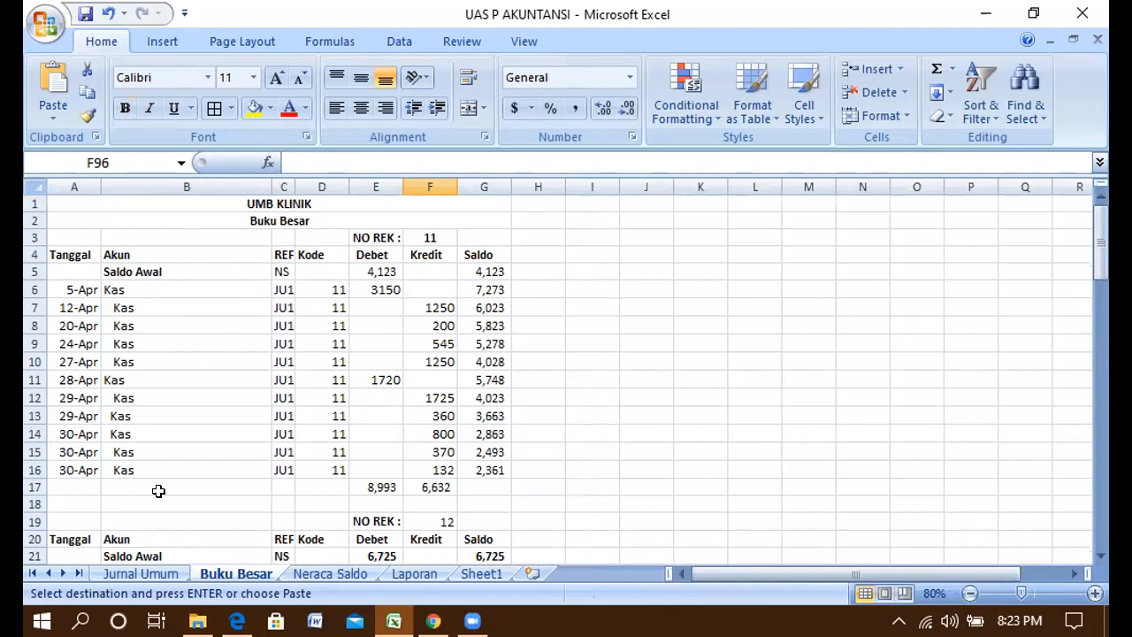
click(481, 471)
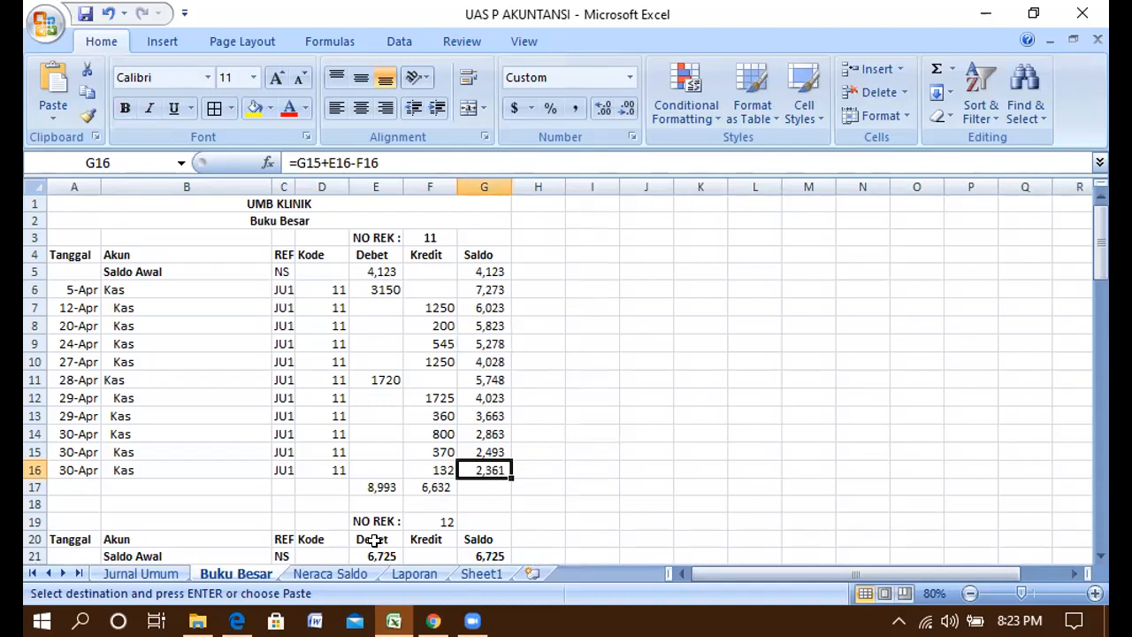
drag(1101, 243, 1101, 263)
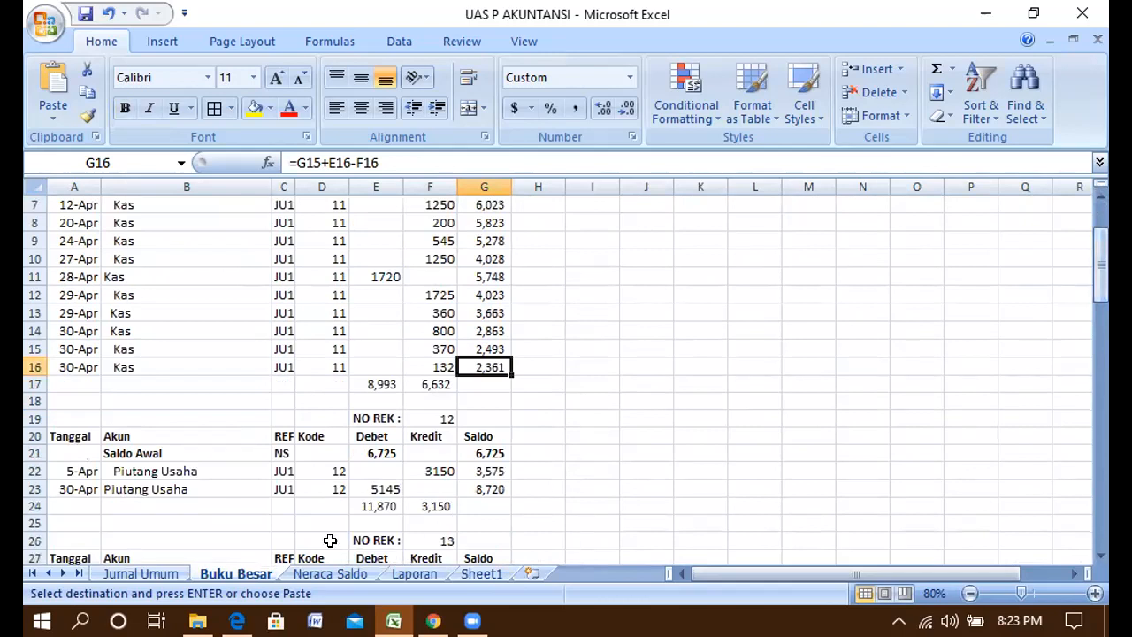
Step: Return to Jurnal Umum and change the No Kode filter to show only account code 12
click(152, 570)
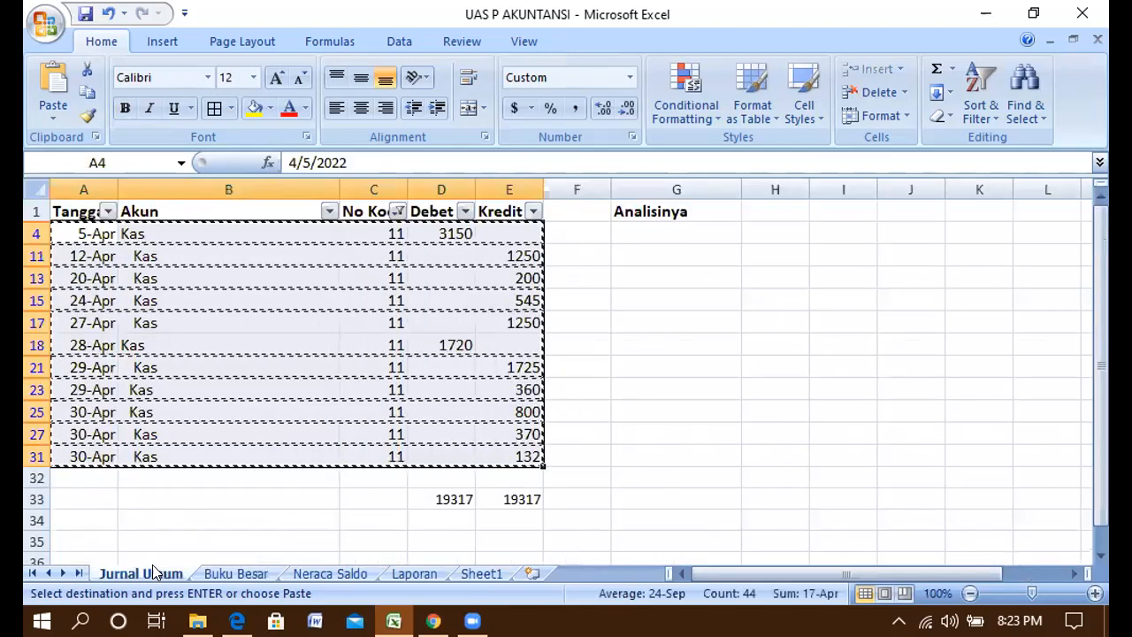
double_click(271, 412)
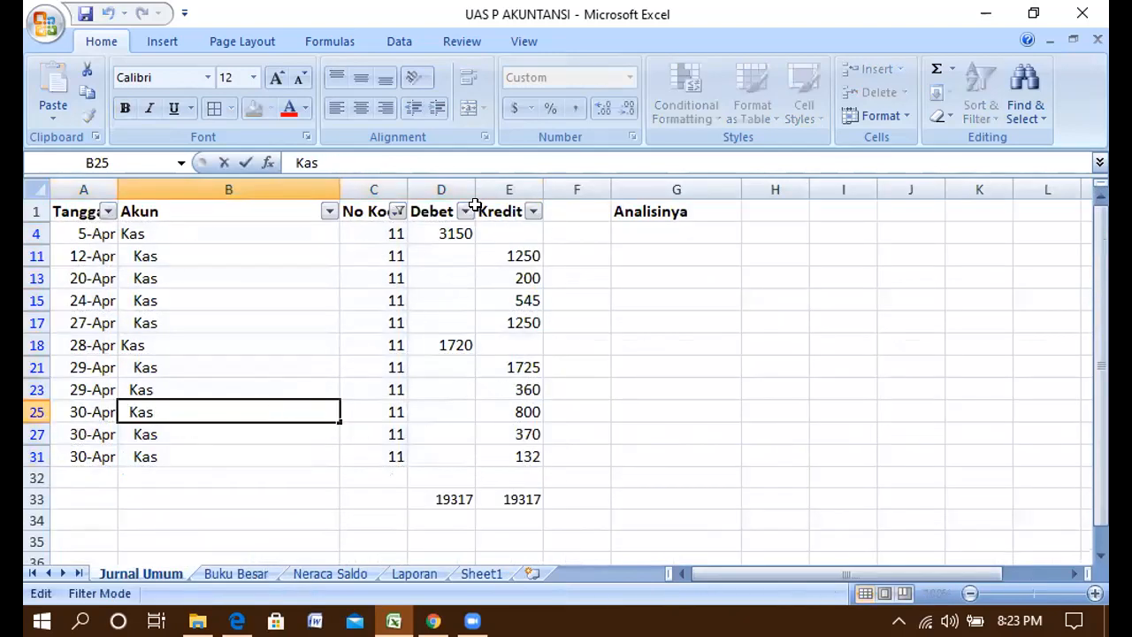
click(398, 211)
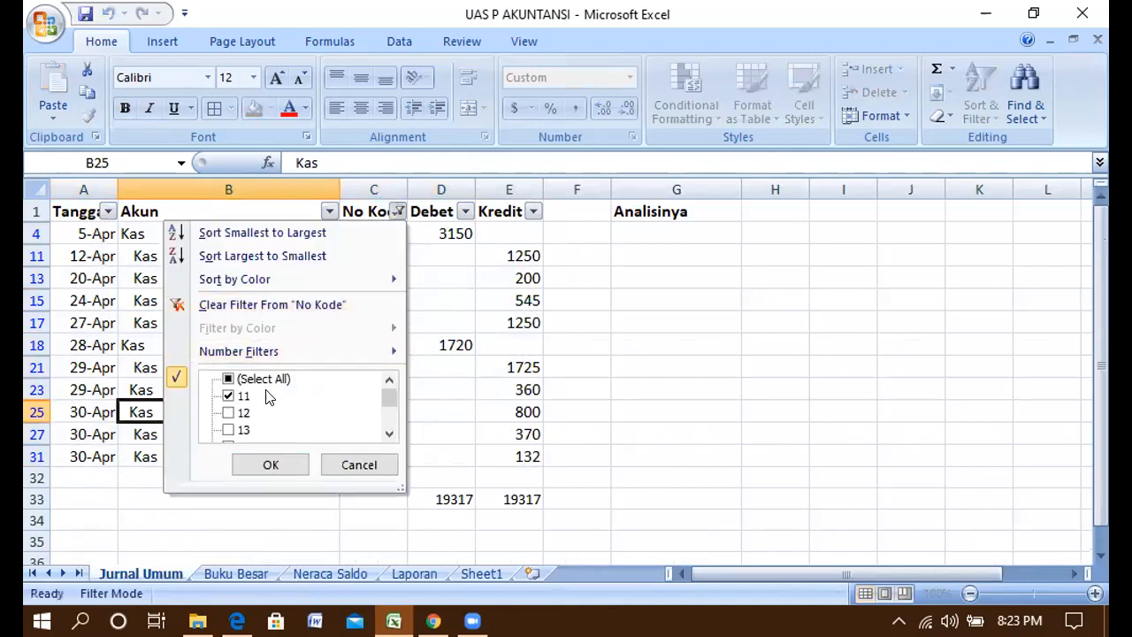
click(228, 396)
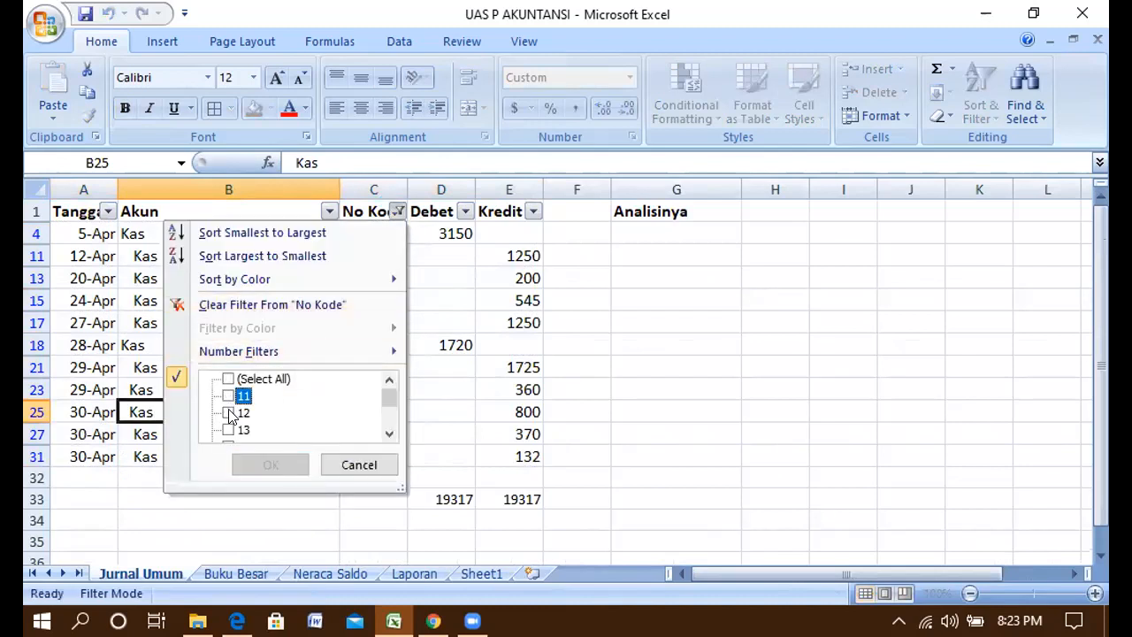
click(229, 413)
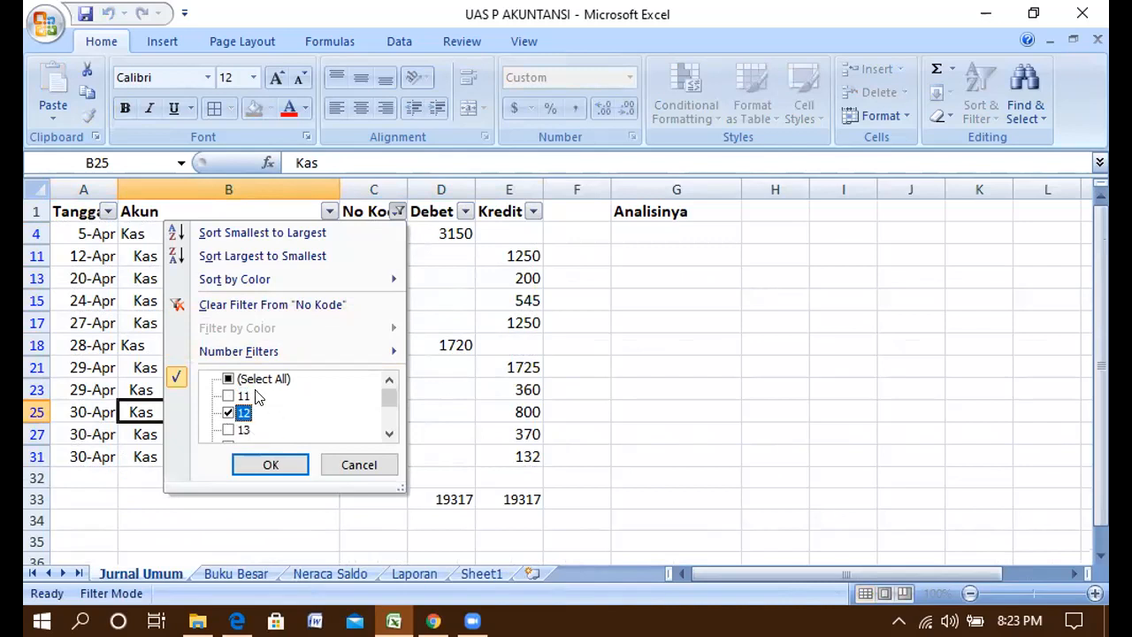
click(270, 465)
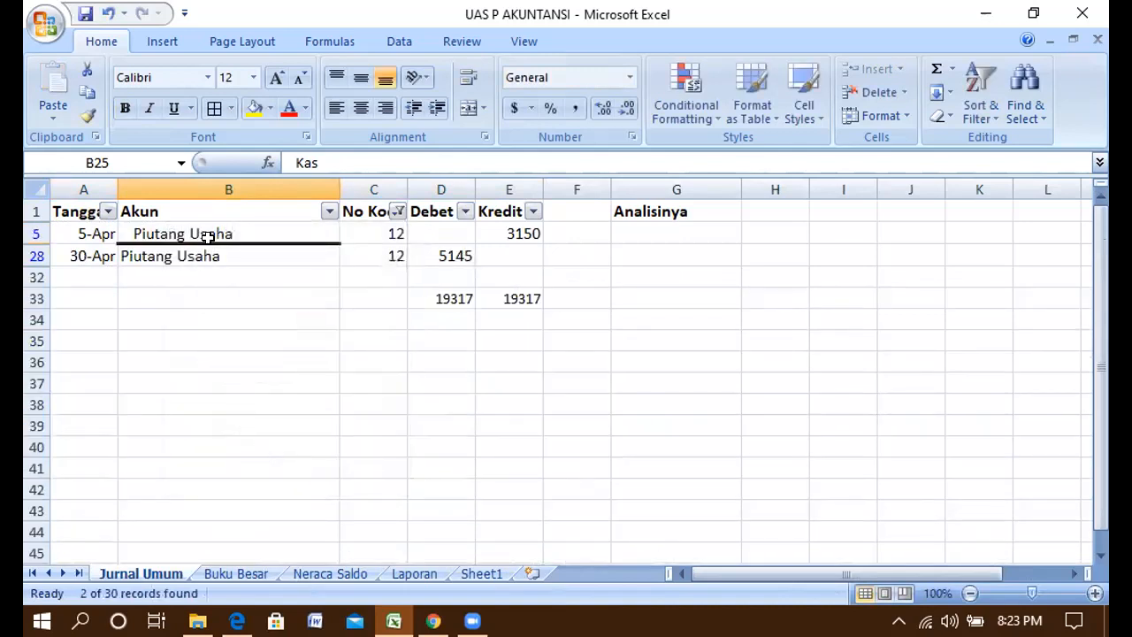
Step: Select the filtered Piutang Usaha rows and compare them with the account 12 ledger and its final Saldo formula in Buku Besar
click(209, 251)
key(Down)
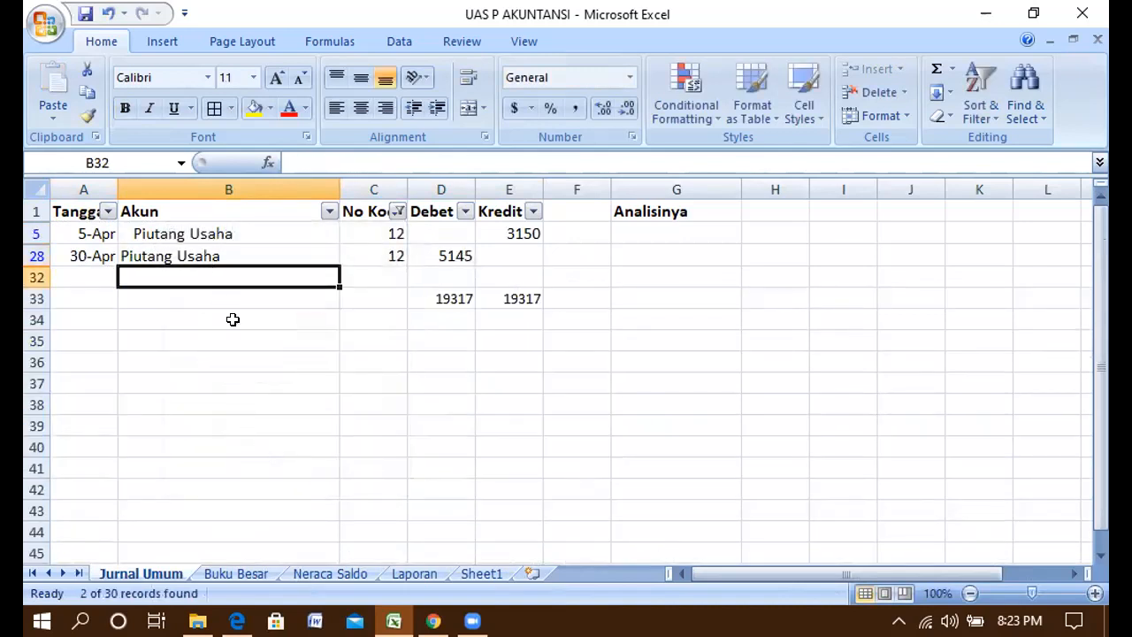
click(96, 232)
drag(97, 231, 505, 255)
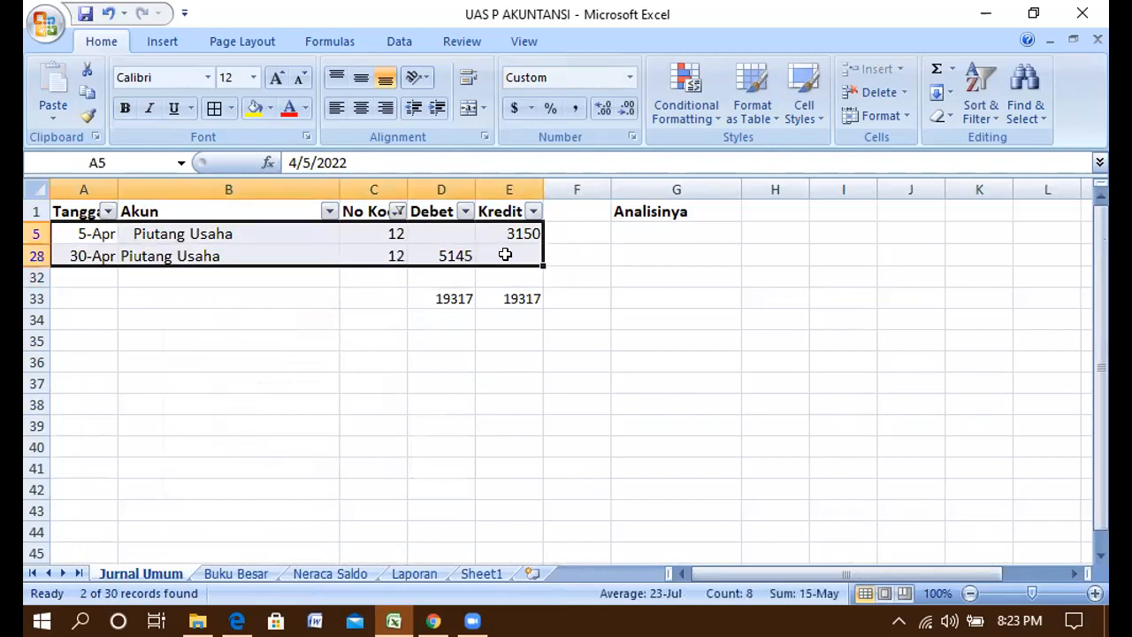
click(249, 573)
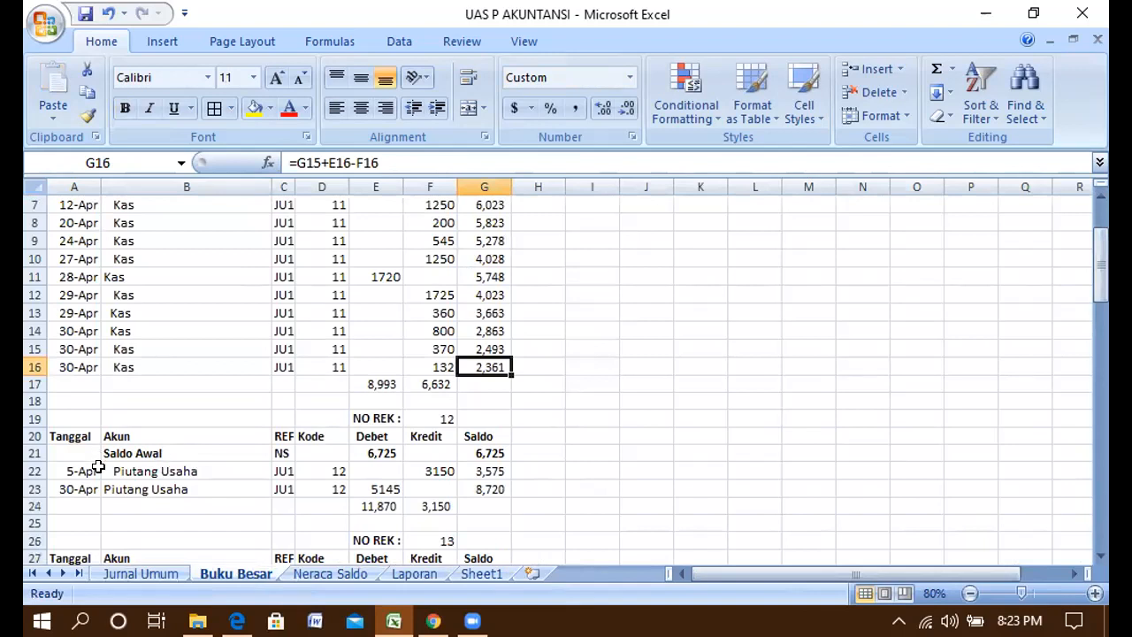
click(97, 469)
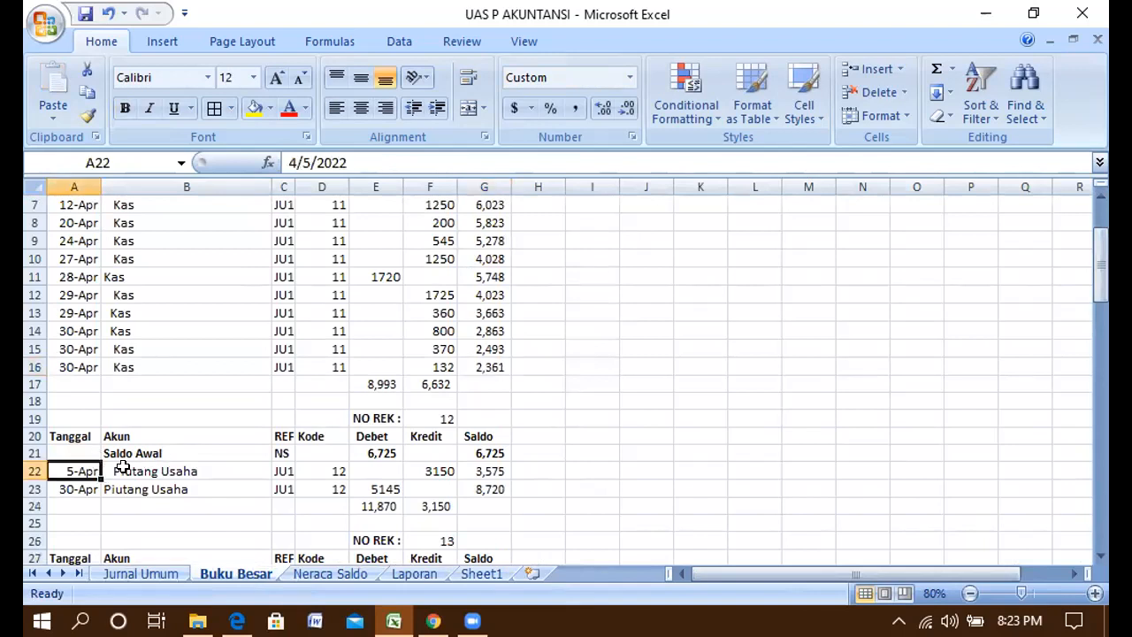
key(Down)
key(Down)
key(Down)
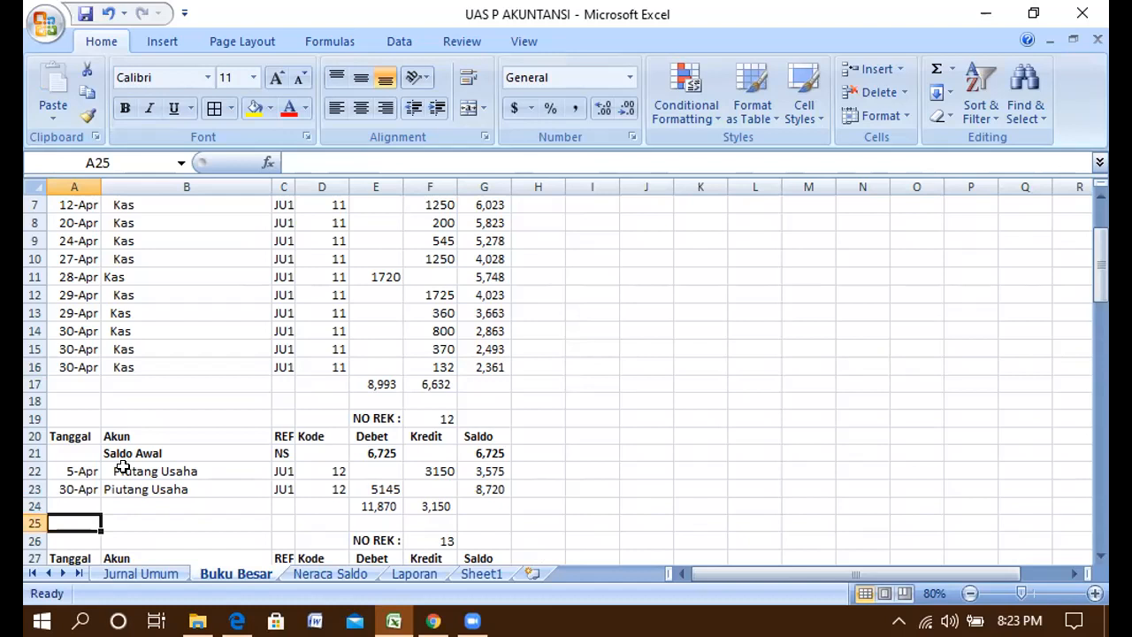
click(498, 491)
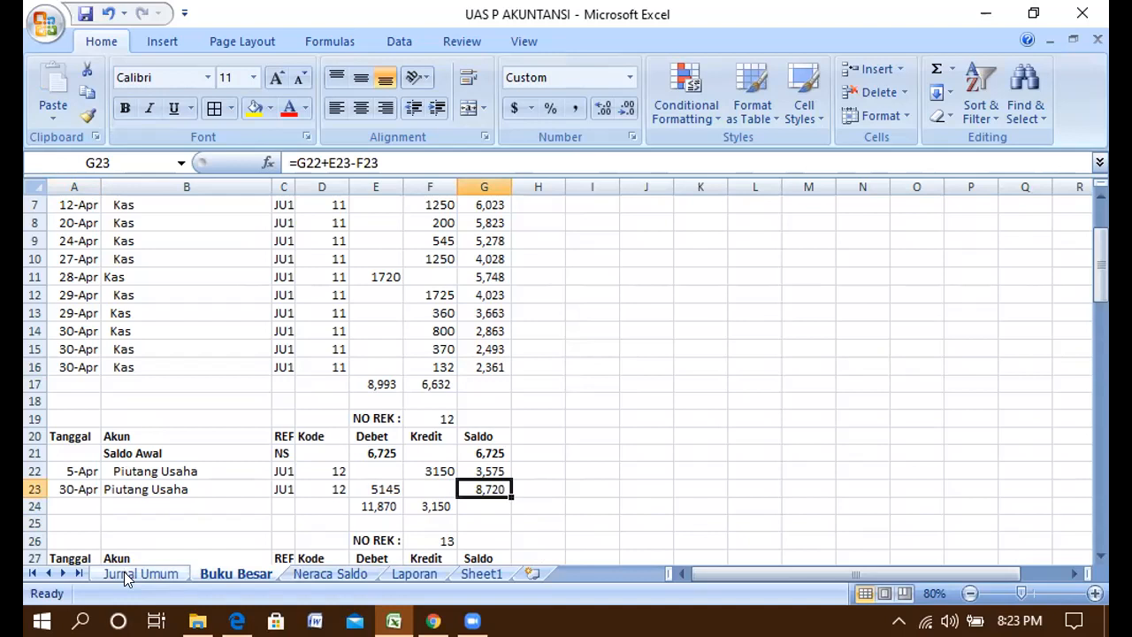
Step: Examine the ledgers for accounts 13 and 14 further down the Buku Besar sheet
key(Down)
key(Down)
key(Down)
key(Down)
key(Down)
key(Down)
key(Down)
key(Down)
key(Down)
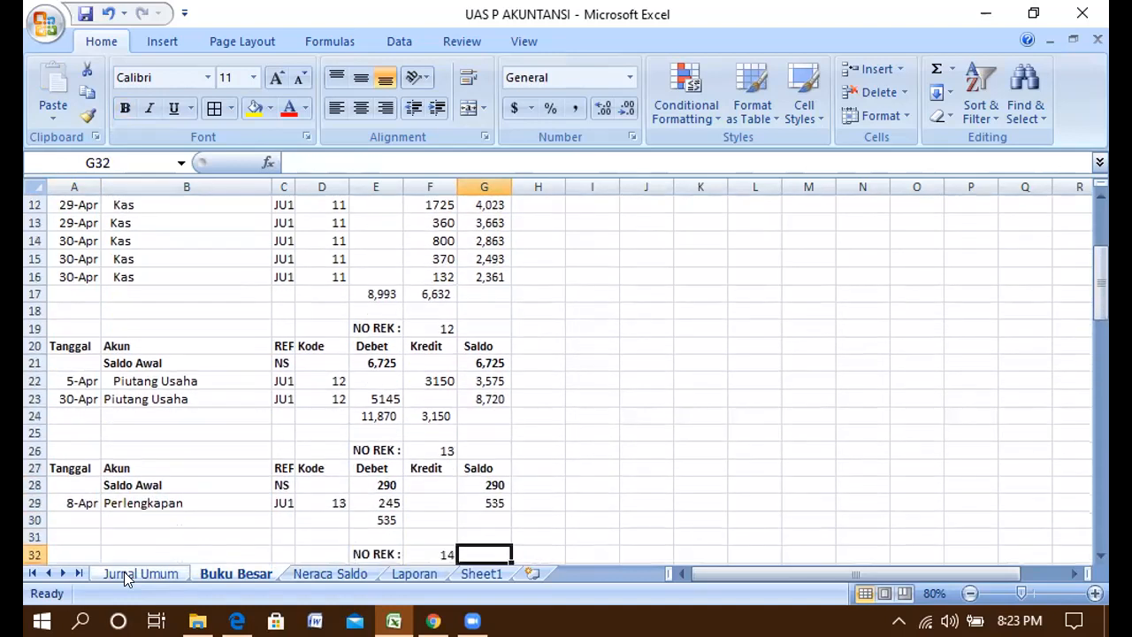
key(Down)
key(Down)
Step: Filter Jurnal Umum to No Kode 13 and compare its Perlengkapan entry with the account 13 ledger in Buku Besar
click(124, 571)
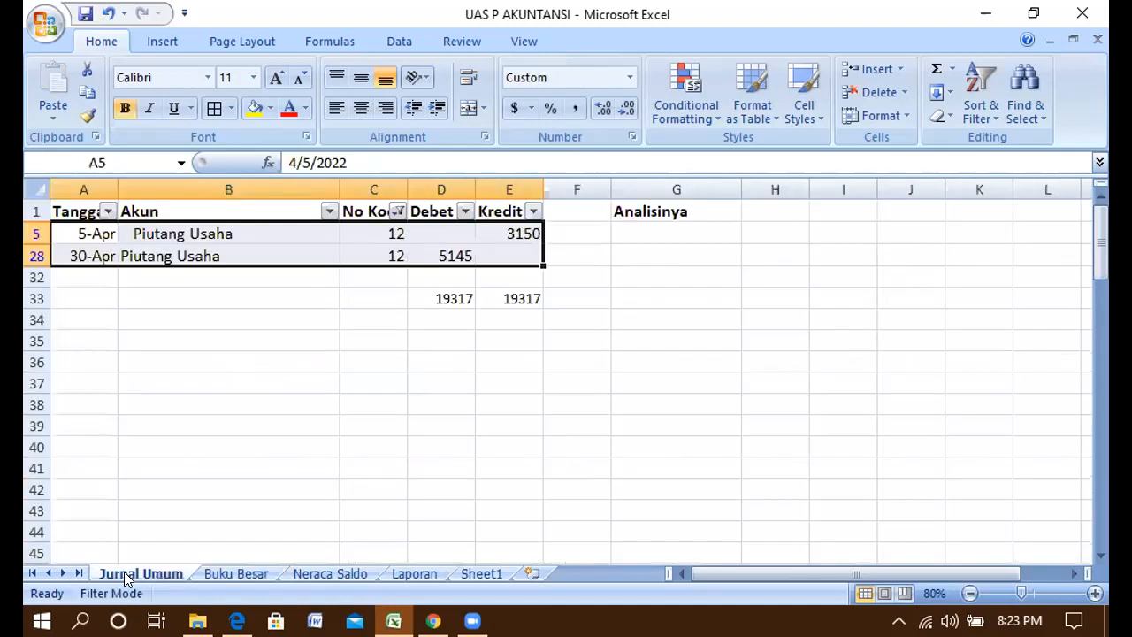
click(400, 213)
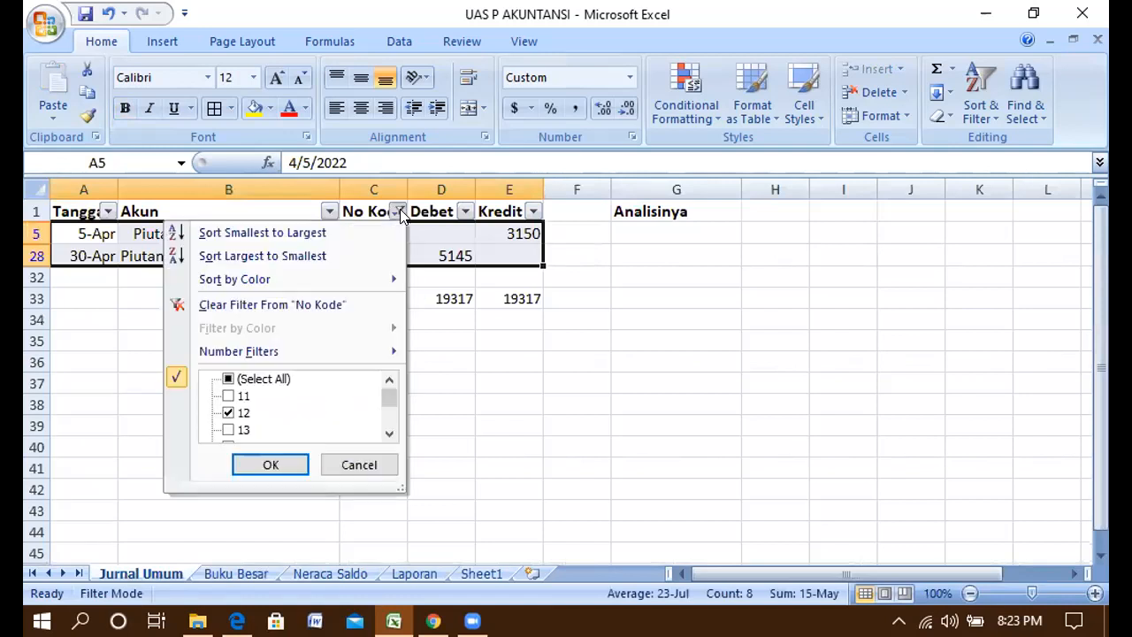
click(230, 430)
click(229, 413)
click(265, 463)
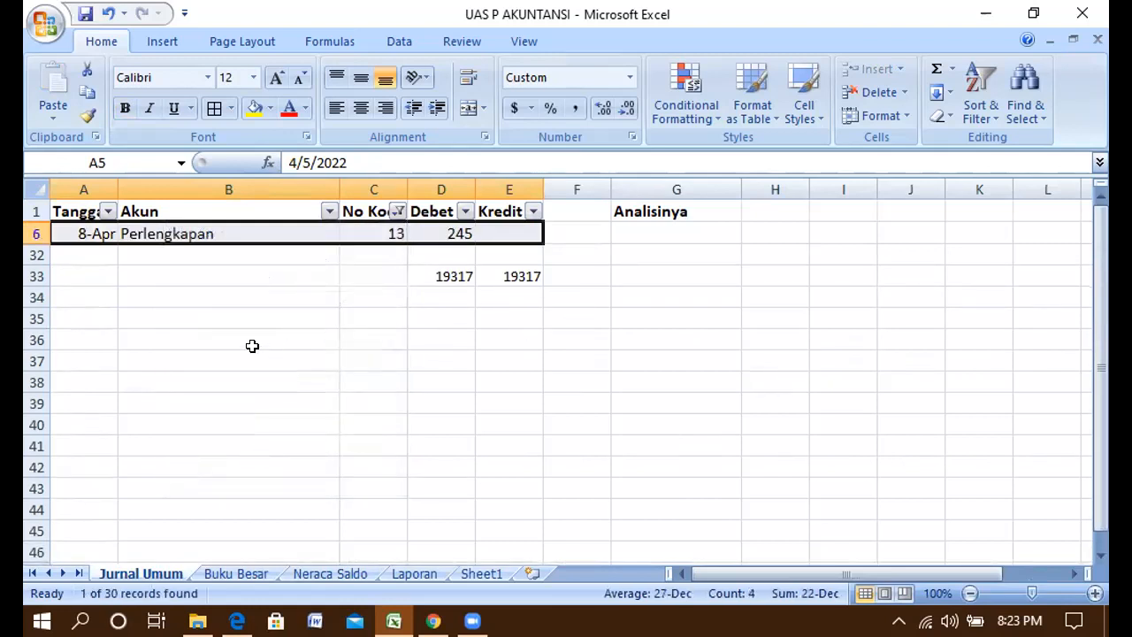
click(249, 571)
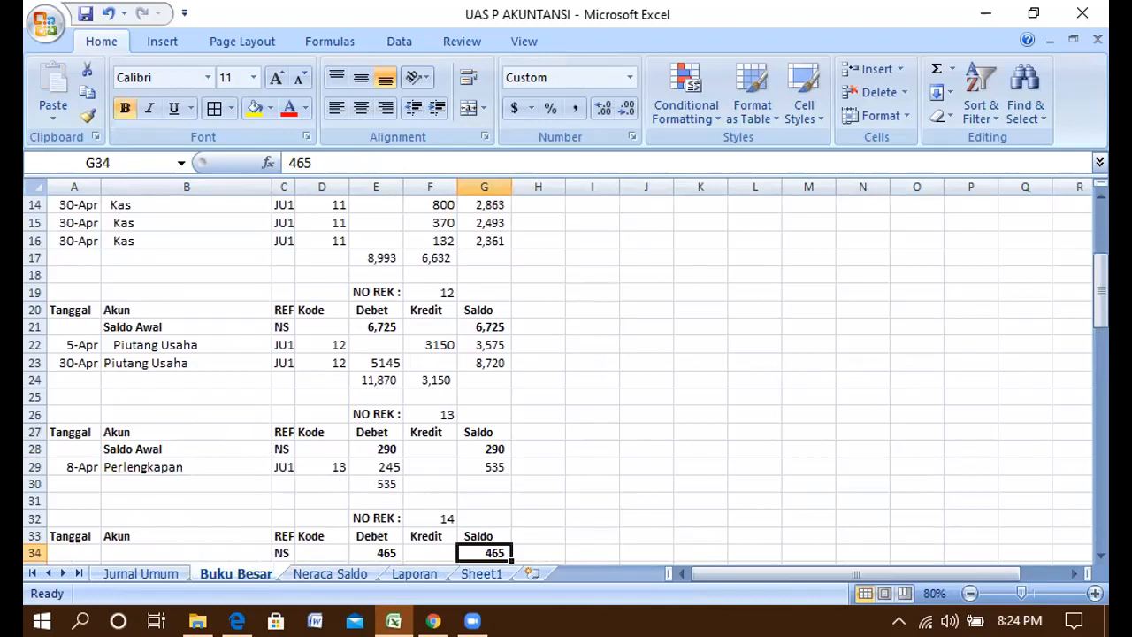
Step: Show all No Kode values in the Jurnal Umum again and look over the accounts of the first April entries
click(132, 568)
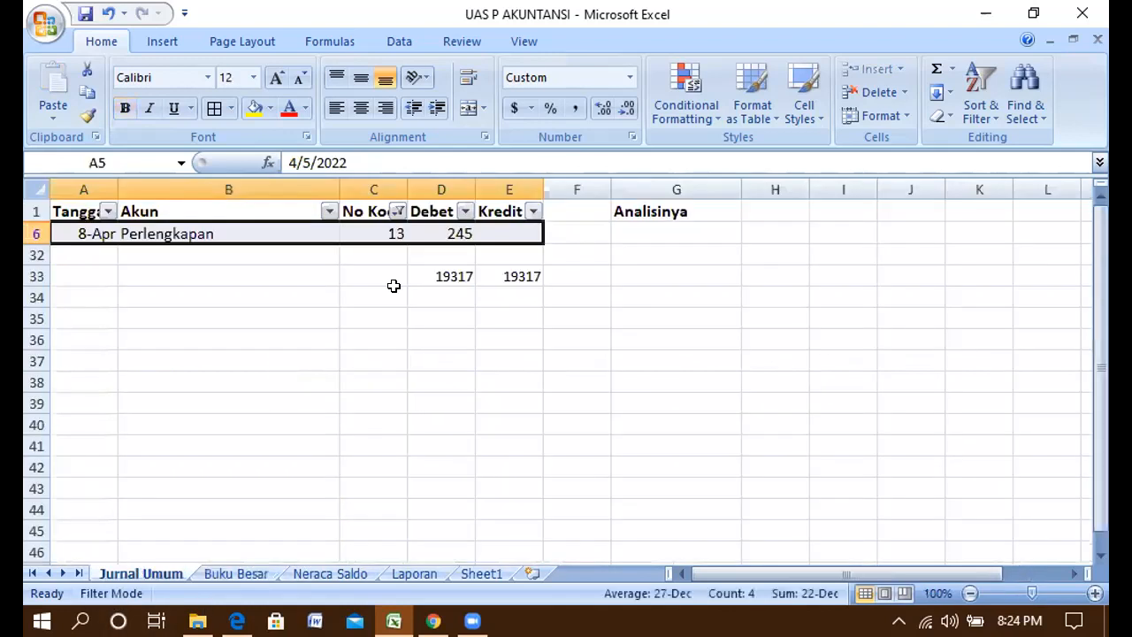
click(397, 211)
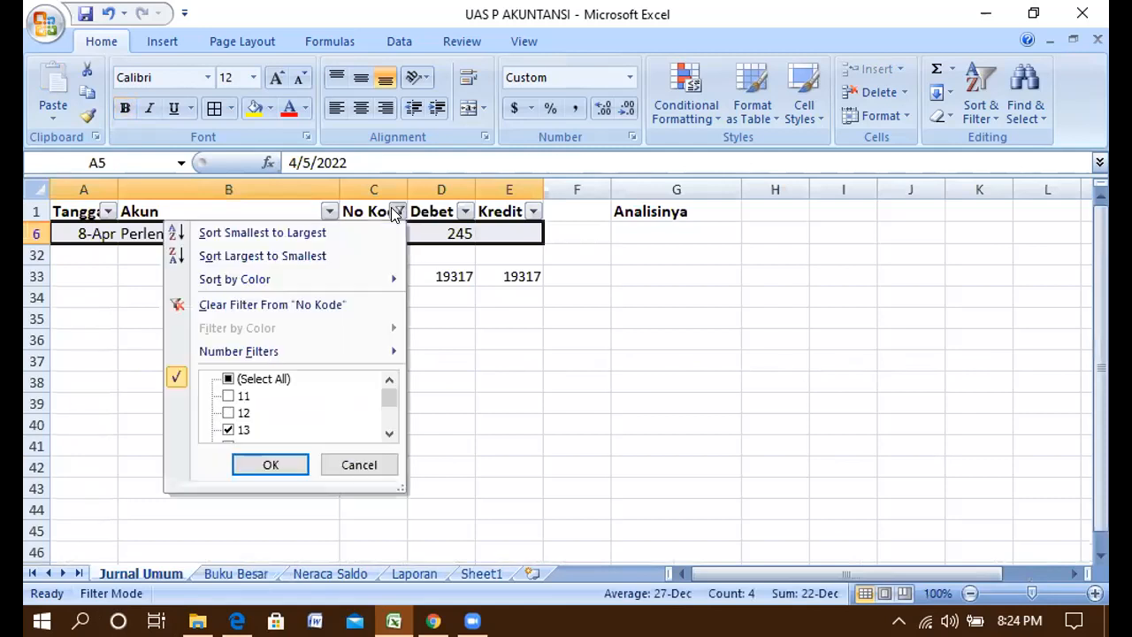
click(228, 379)
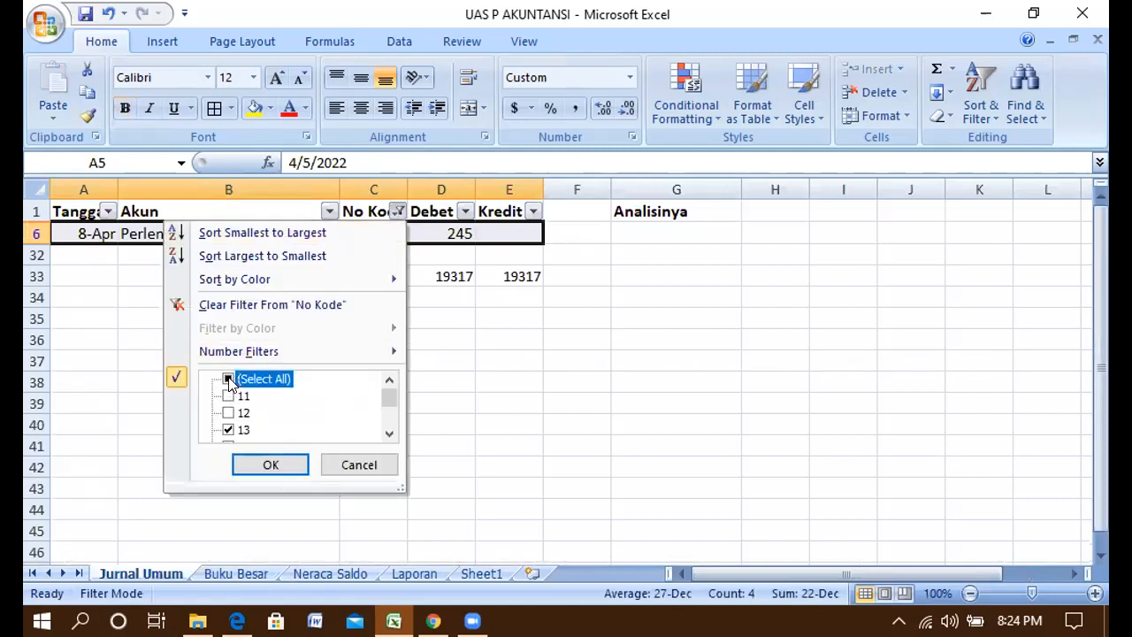
click(269, 463)
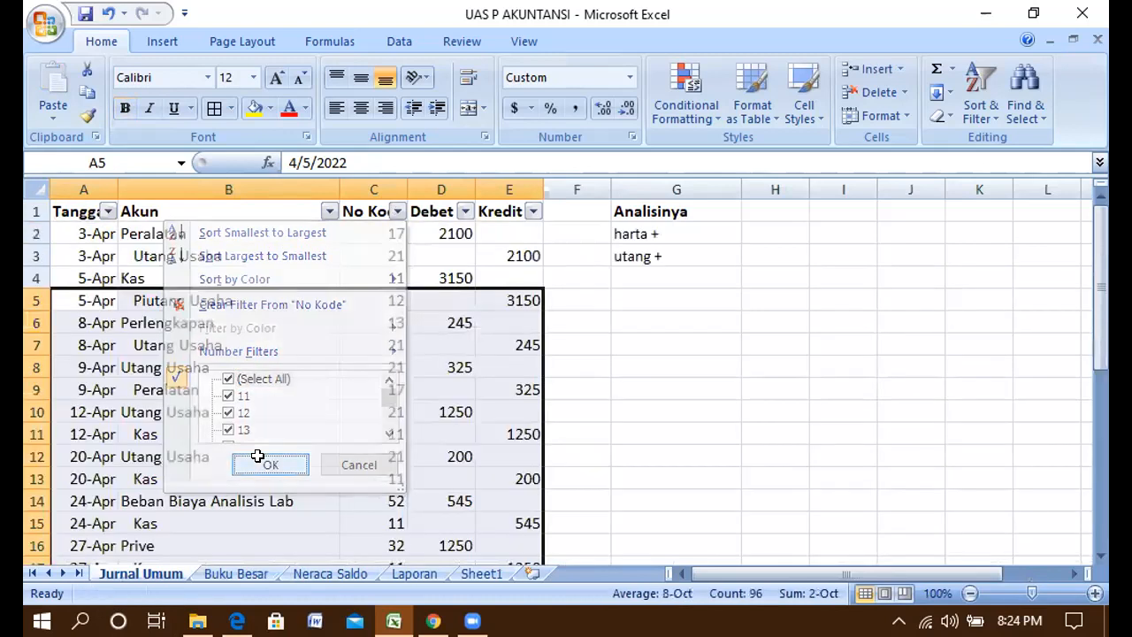
click(198, 388)
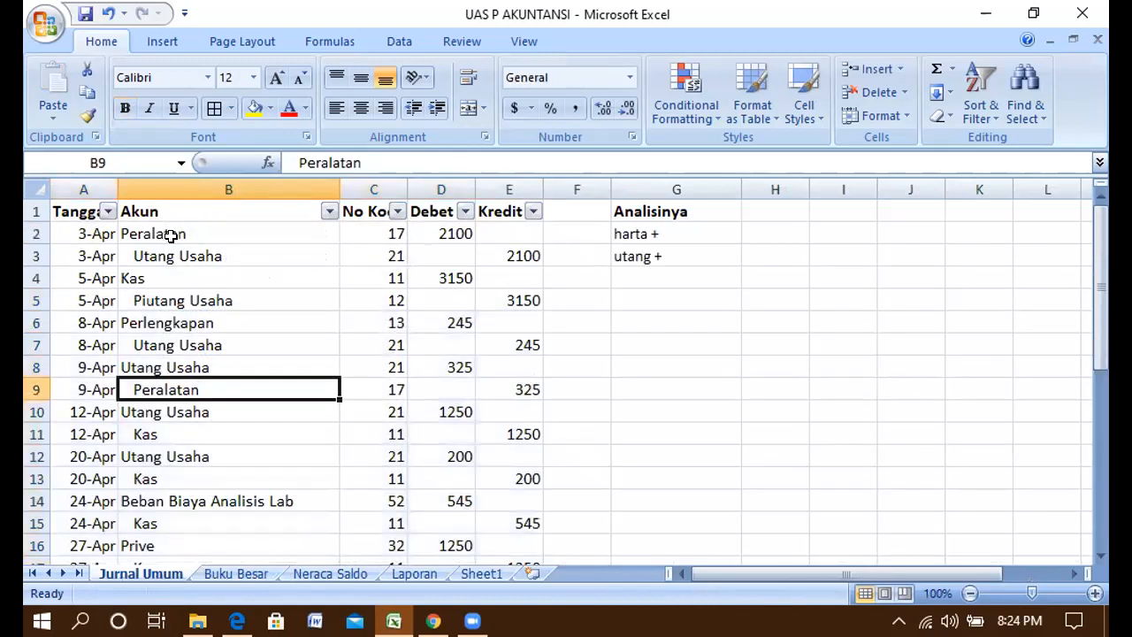
click(177, 256)
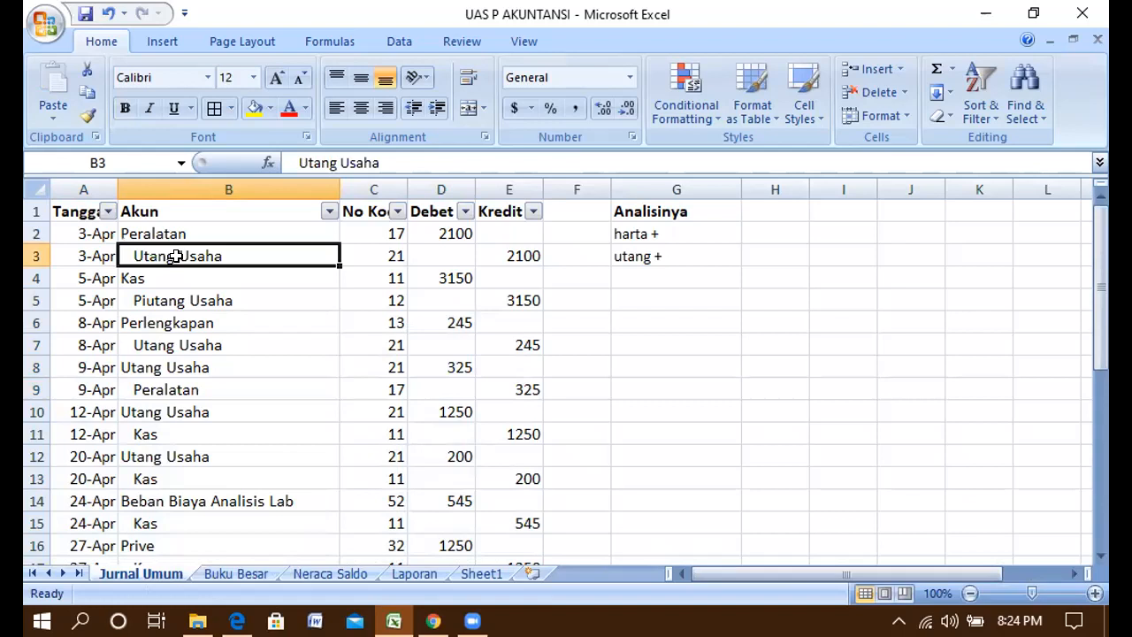
click(177, 278)
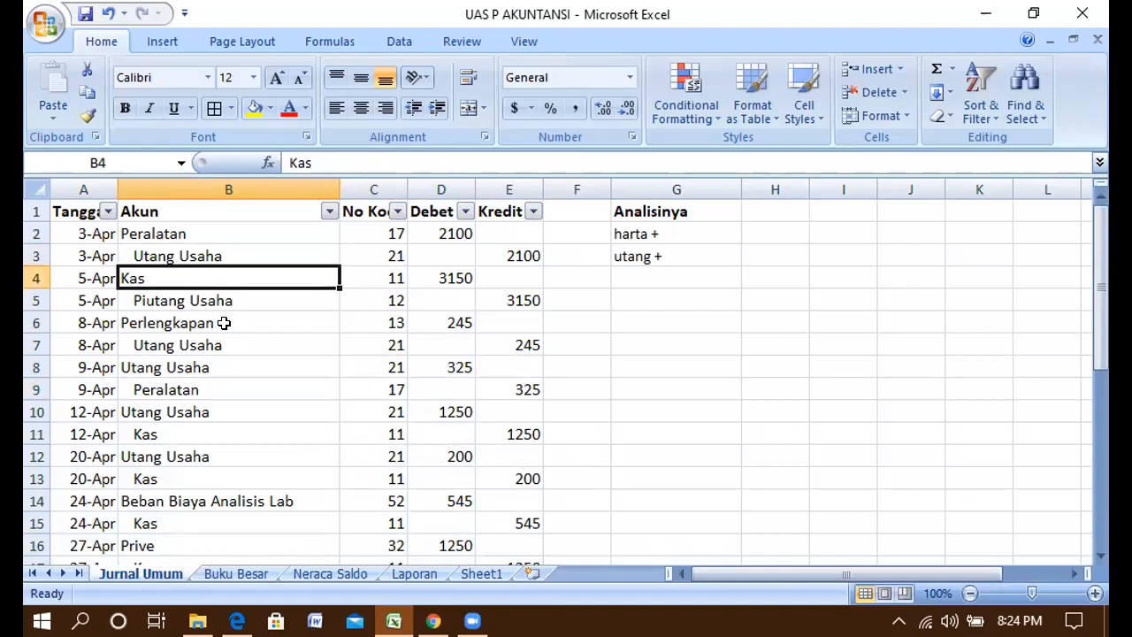
Step: Compare the 8-Apr Perlengkapan entry in Jurnal Umum with the account 13 ledger and look over the other Buku Besar ledgers
click(222, 325)
drag(1101, 283, 1101, 305)
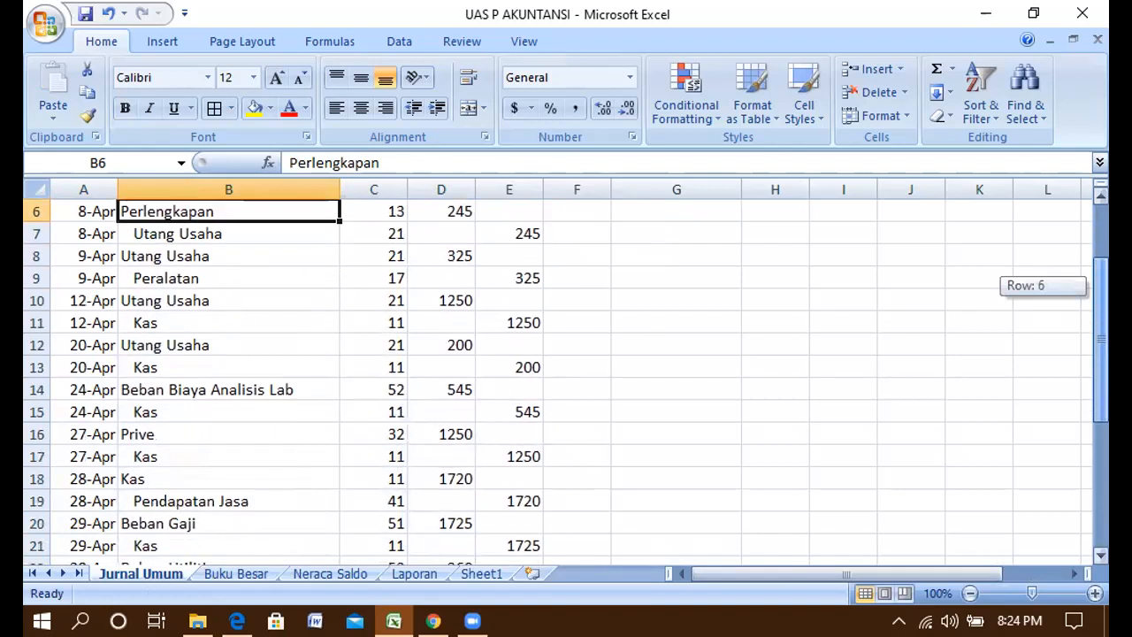
drag(1100, 287, 1100, 288)
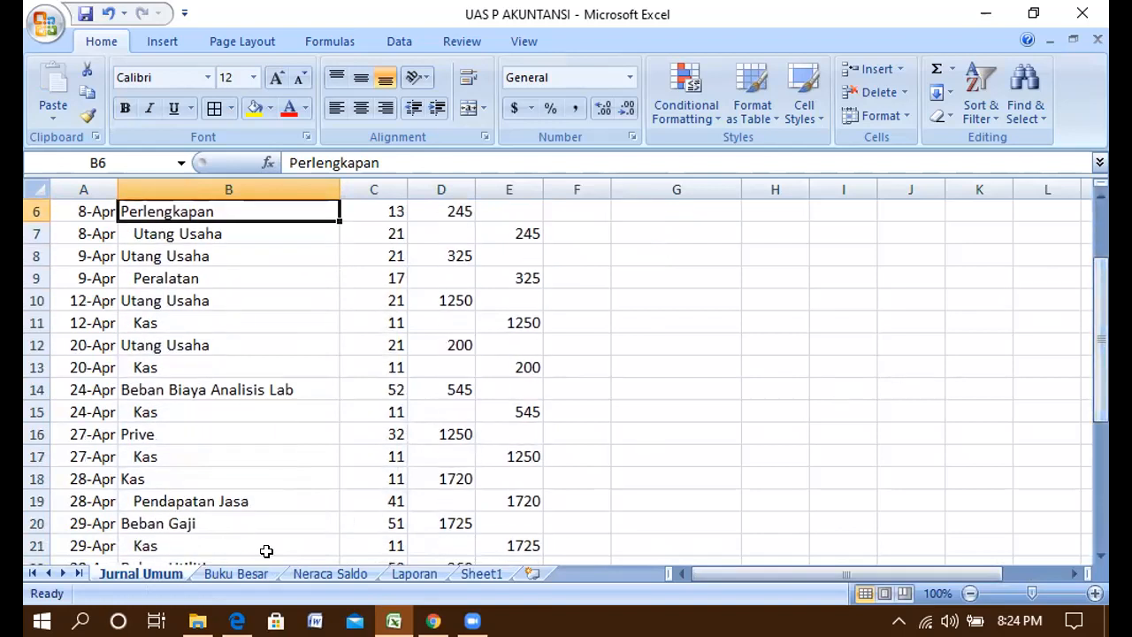
click(235, 574)
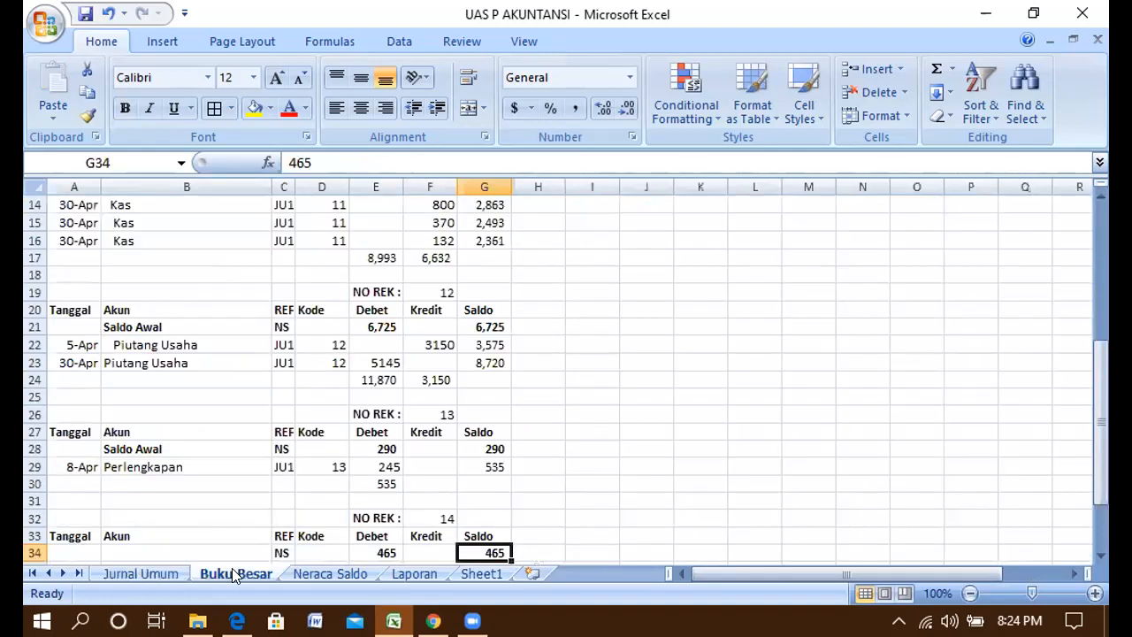
click(379, 466)
drag(1100, 287, 1100, 312)
drag(1094, 371, 1100, 489)
drag(1100, 535, 1100, 221)
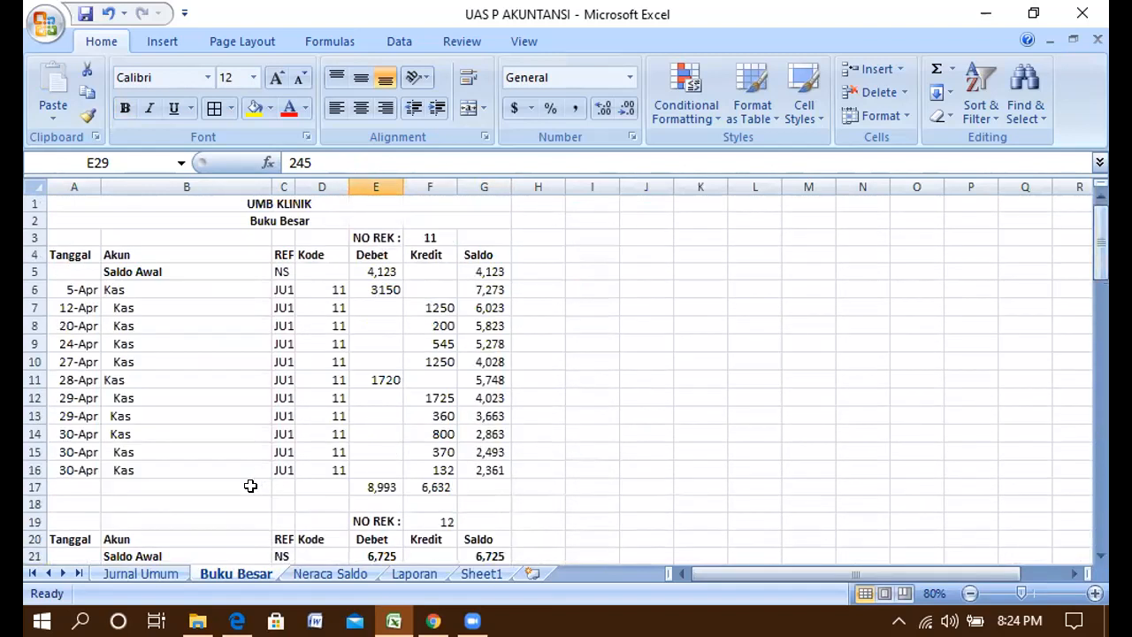
Step: Review the Jurnal Umum entries against the account 11 ledger in Buku Besar, ending at the first April entries
click(137, 574)
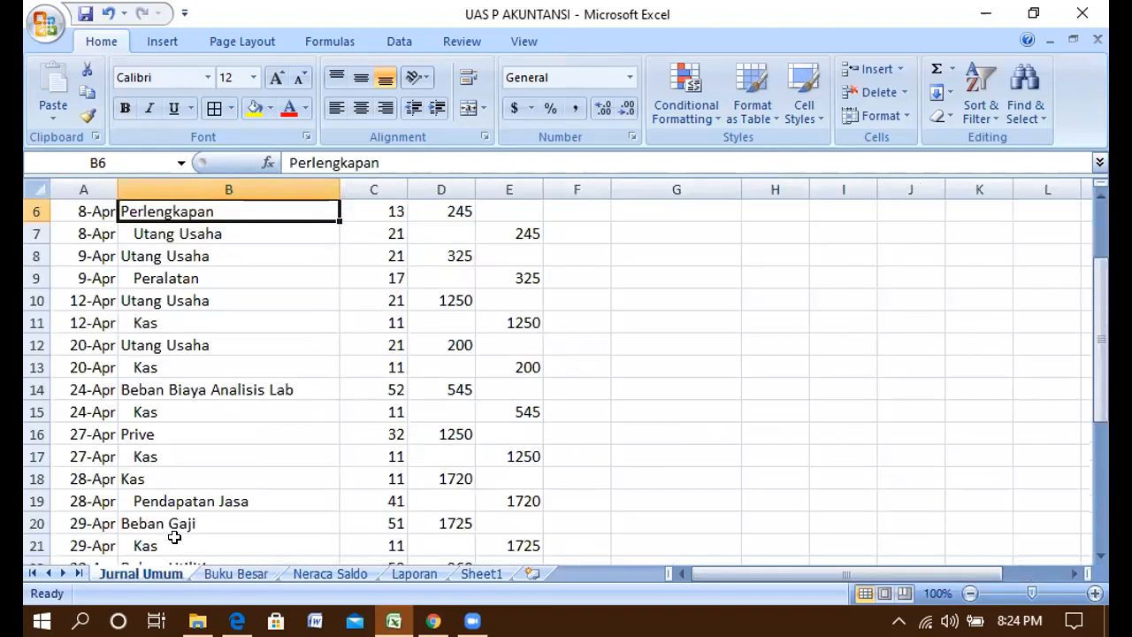
click(227, 571)
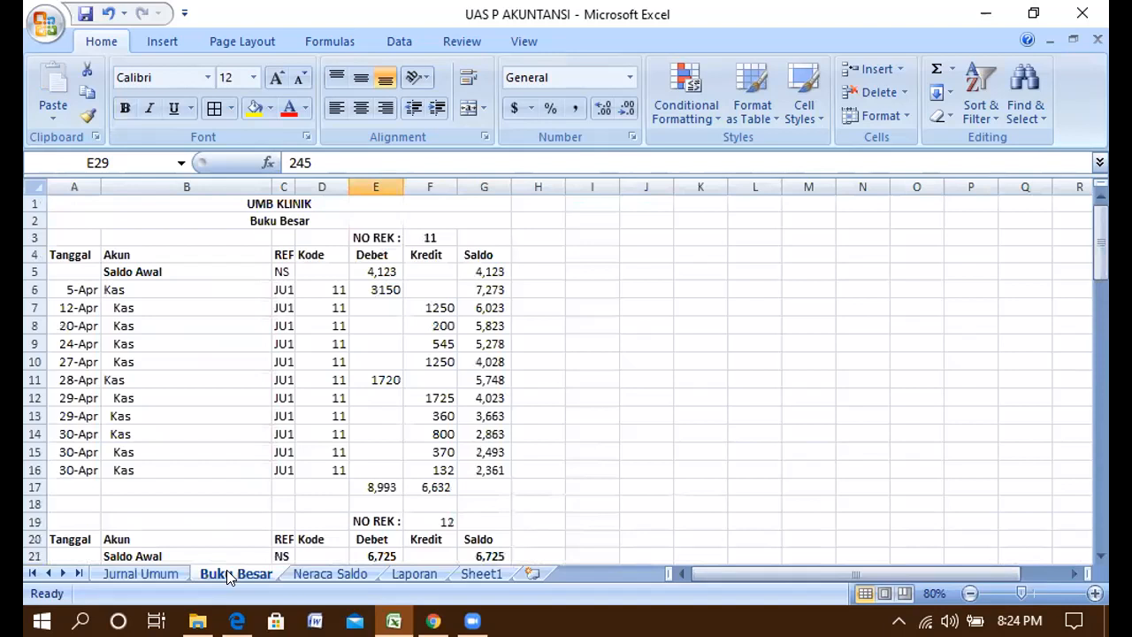
click(135, 570)
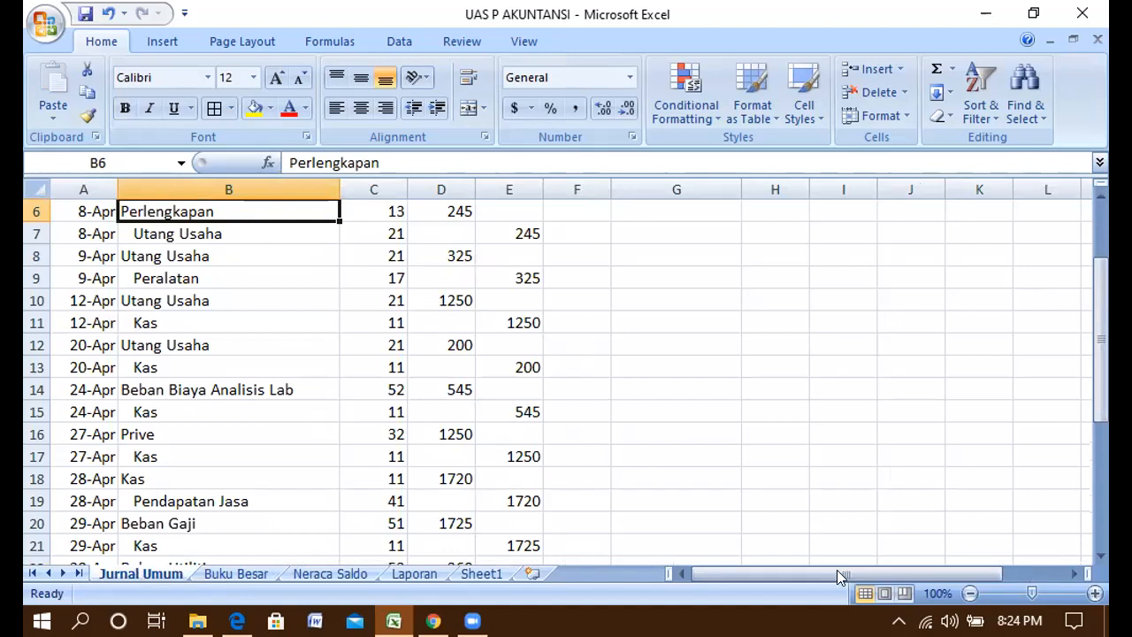
drag(1101, 336, 1101, 283)
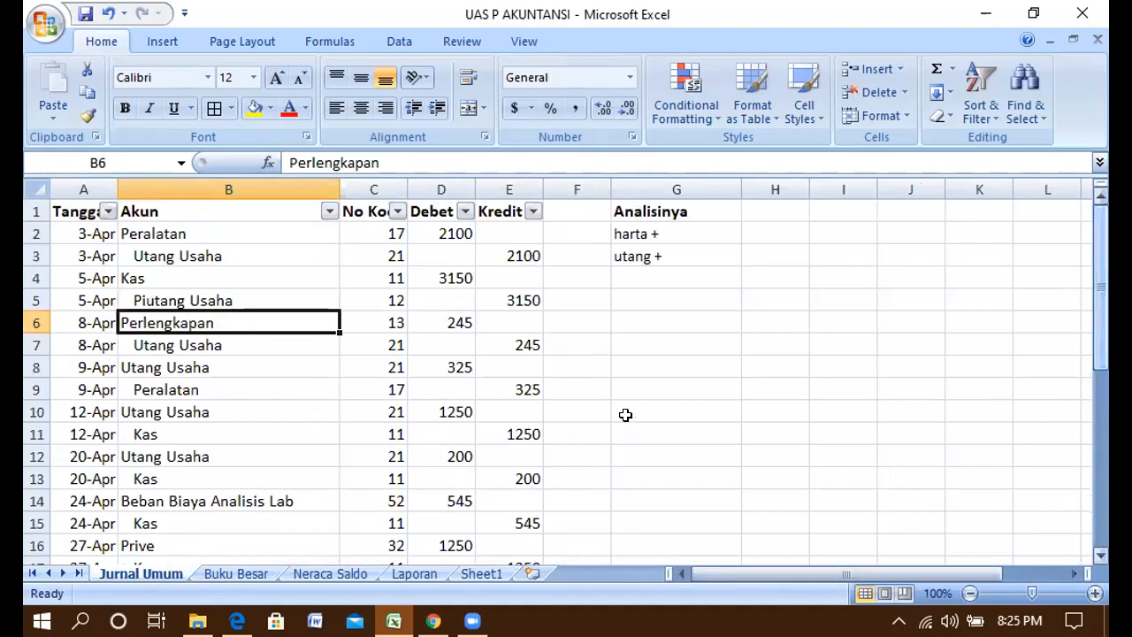
Step: Examine the account 11 ledger in Buku Besar, checking its opening balance, Debet and Kredit amounts and final Saldo formula
click(232, 574)
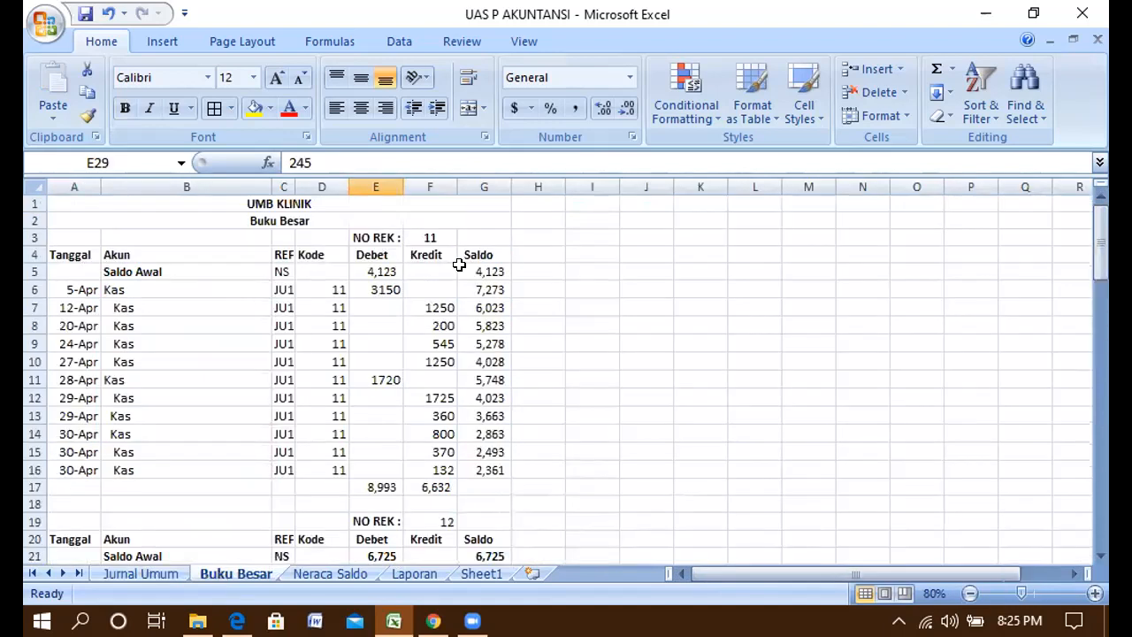
click(389, 382)
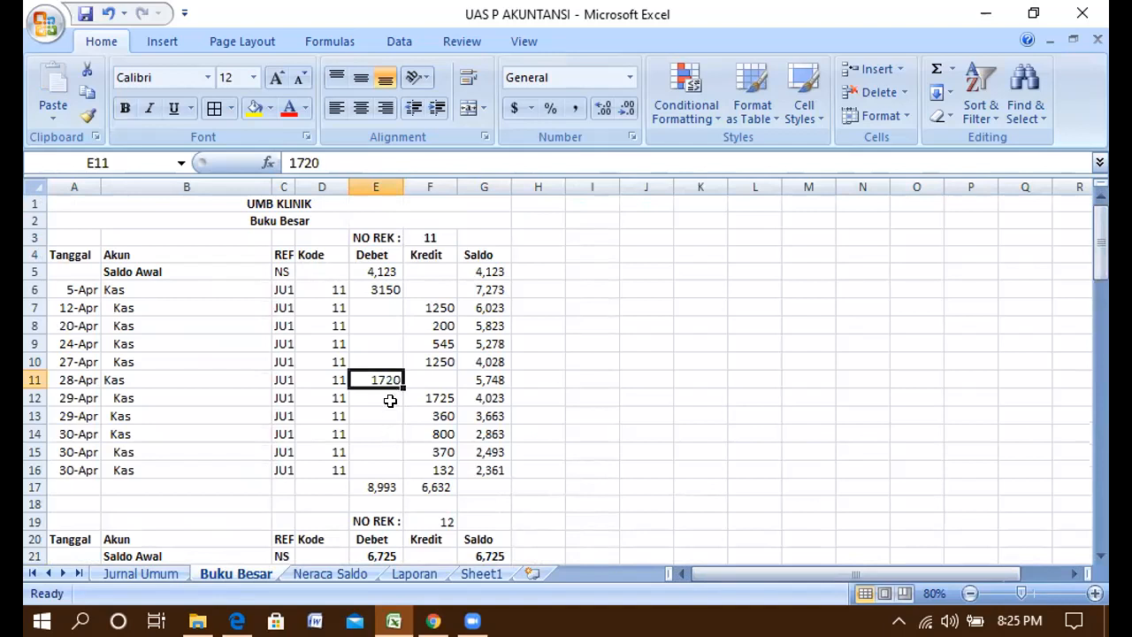
click(376, 270)
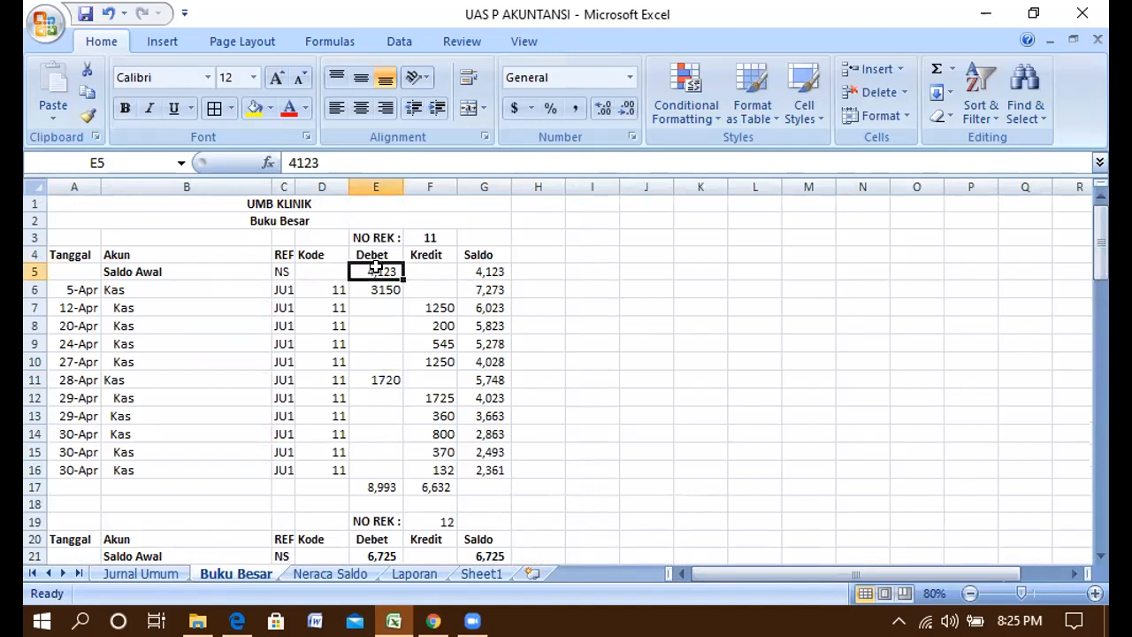
click(378, 287)
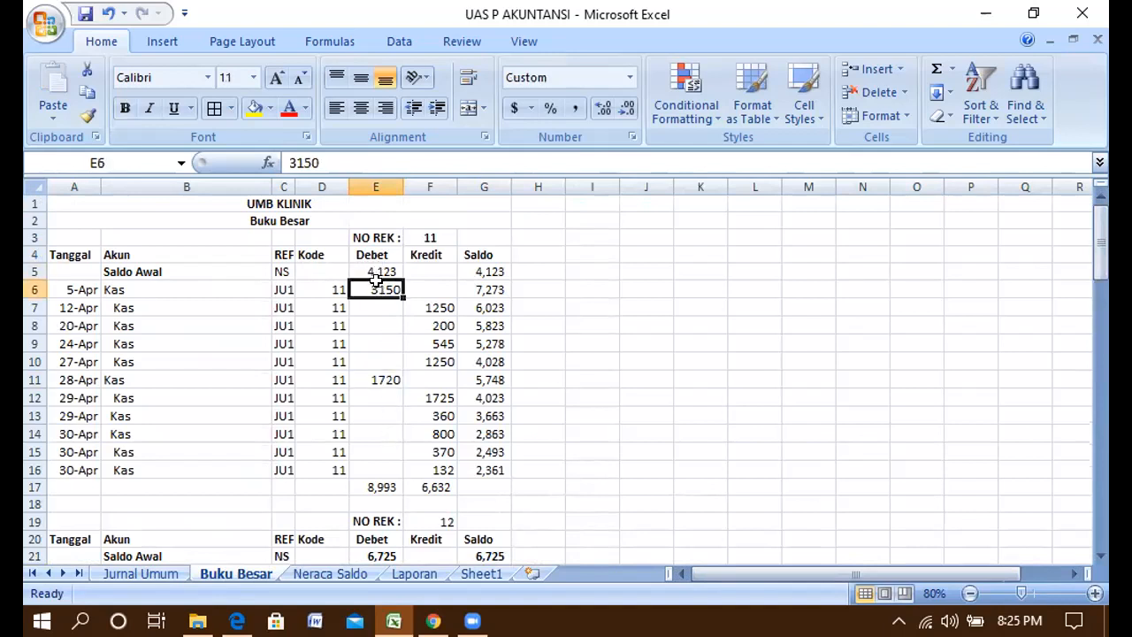
click(444, 305)
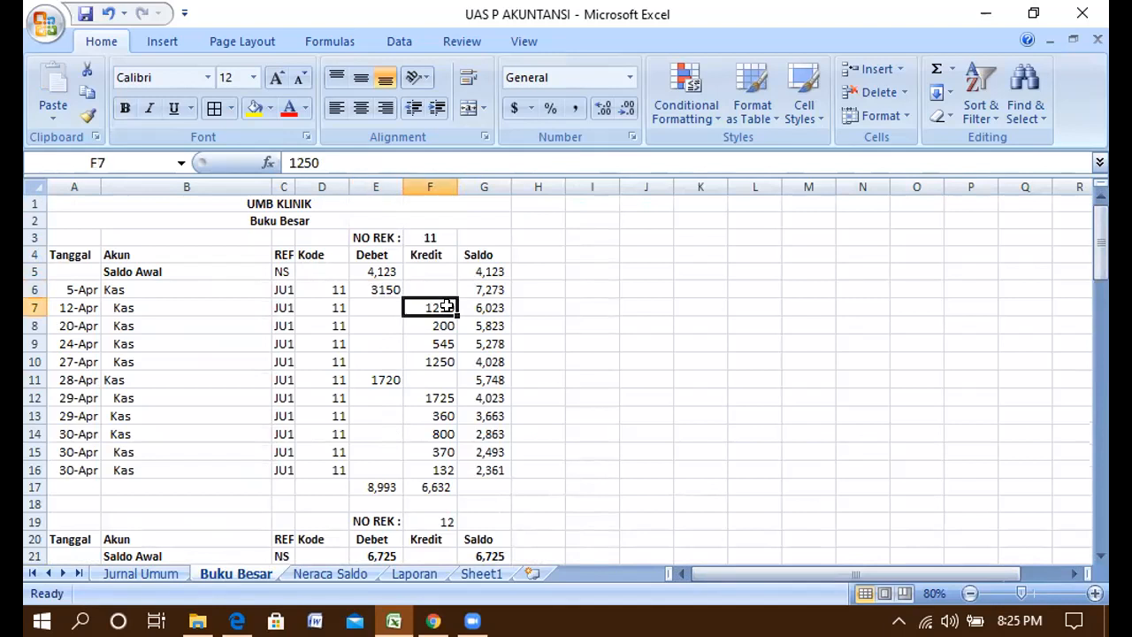
click(500, 471)
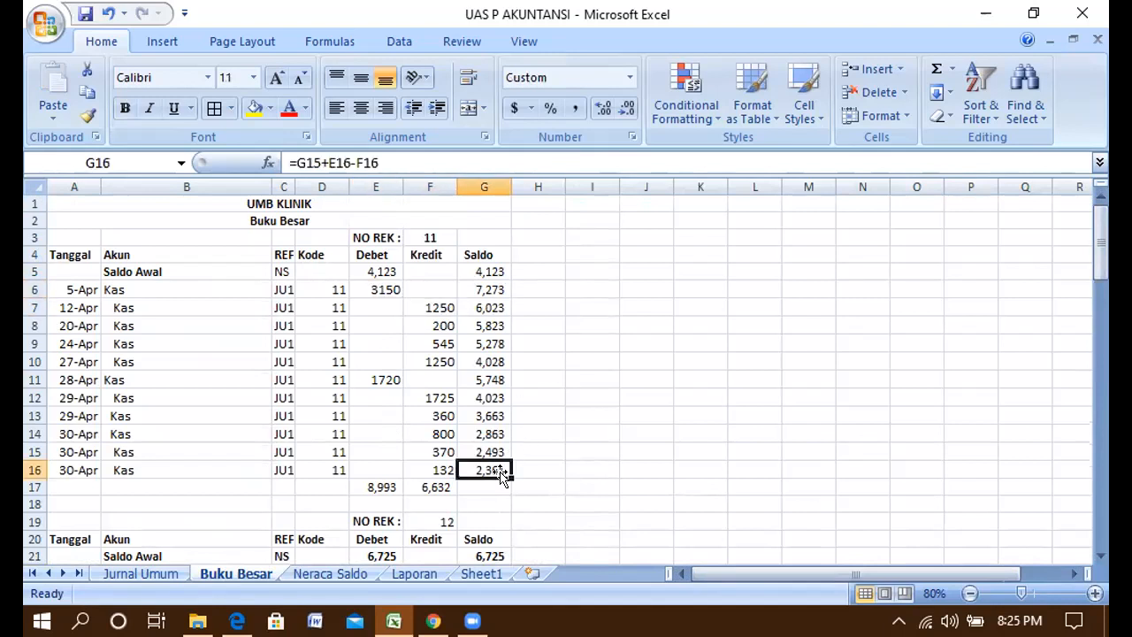
Step: Examine the Kas row in Neraca Saldo, checking its Debet and Kredit cells
click(321, 574)
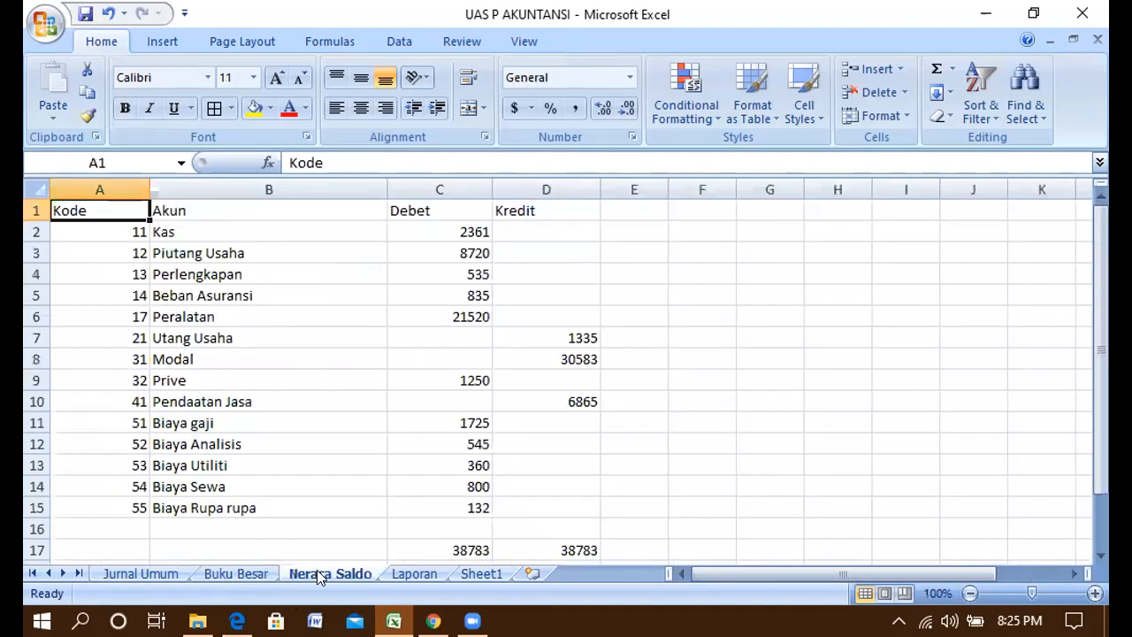
click(223, 576)
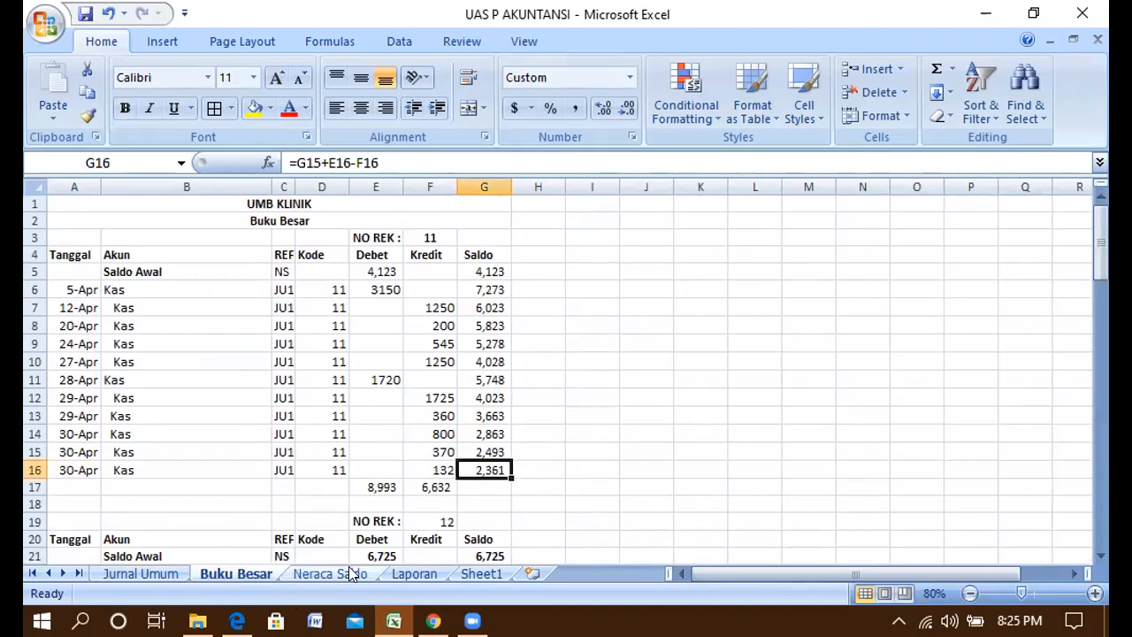
click(351, 574)
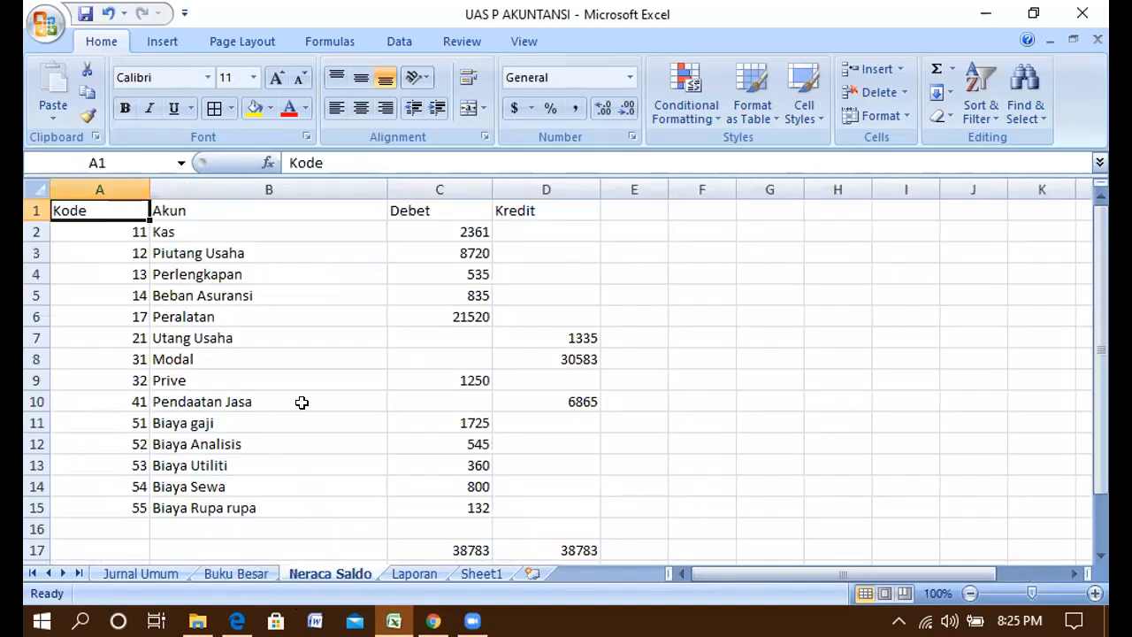
click(190, 231)
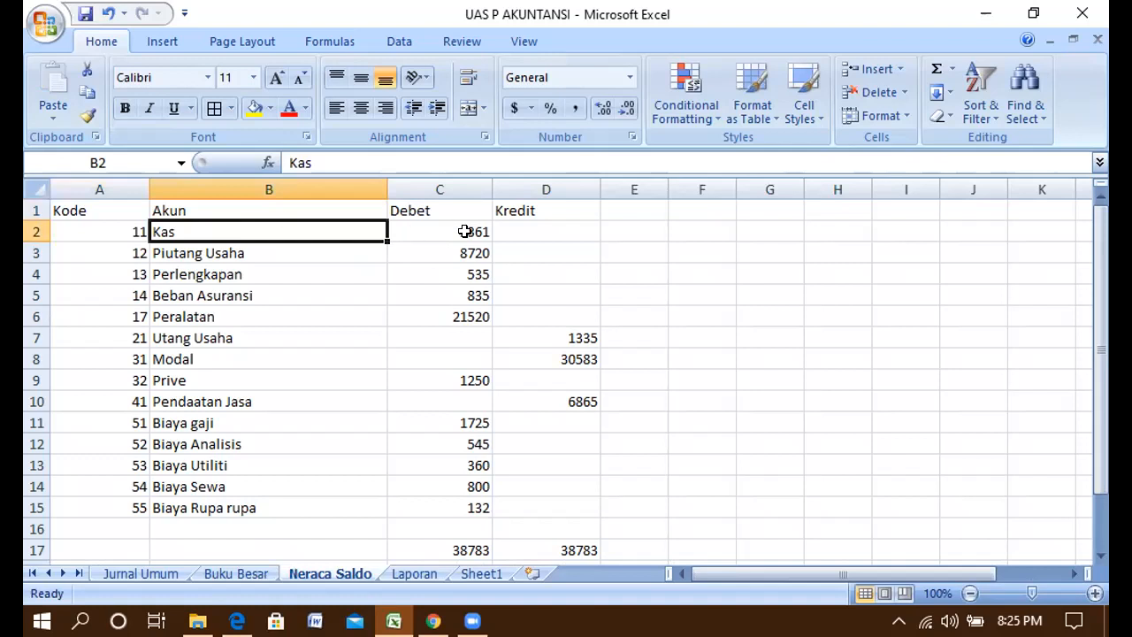
click(495, 228)
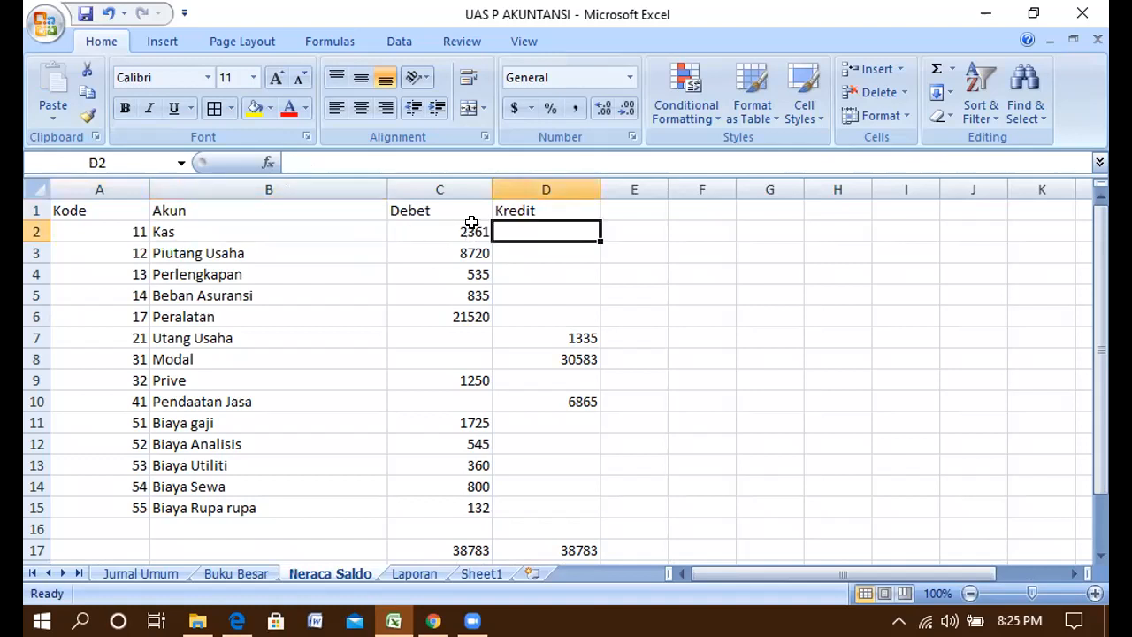
click(469, 223)
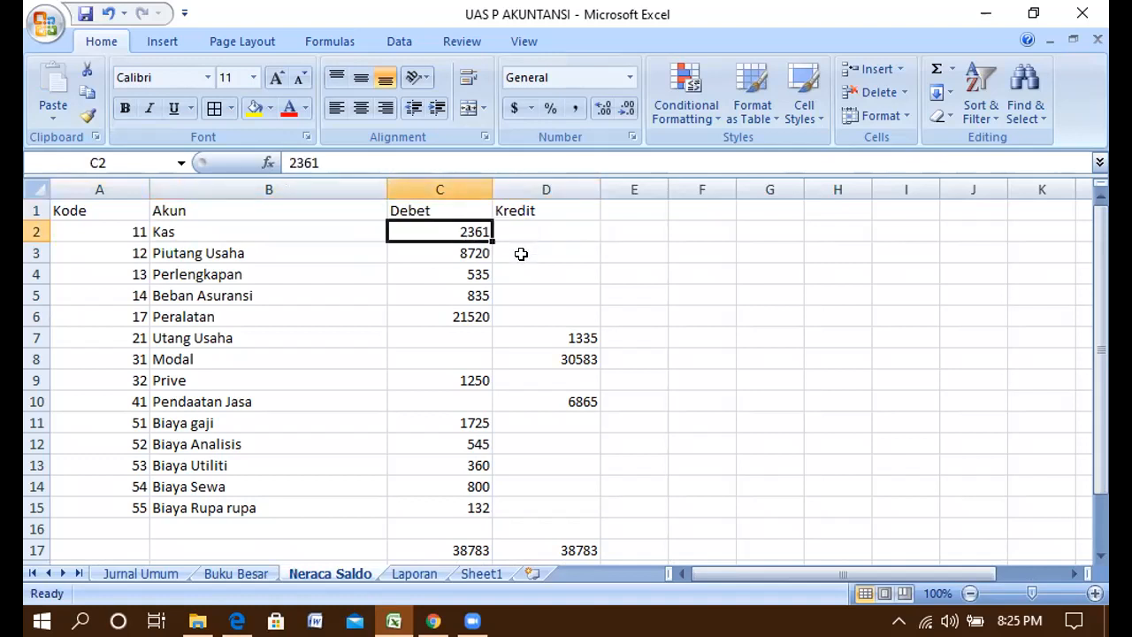
Step: Trace the Kas ledger in Buku Besar from its 5-Apr entry to the final Saldo and compare it with Neraca Saldo
click(237, 574)
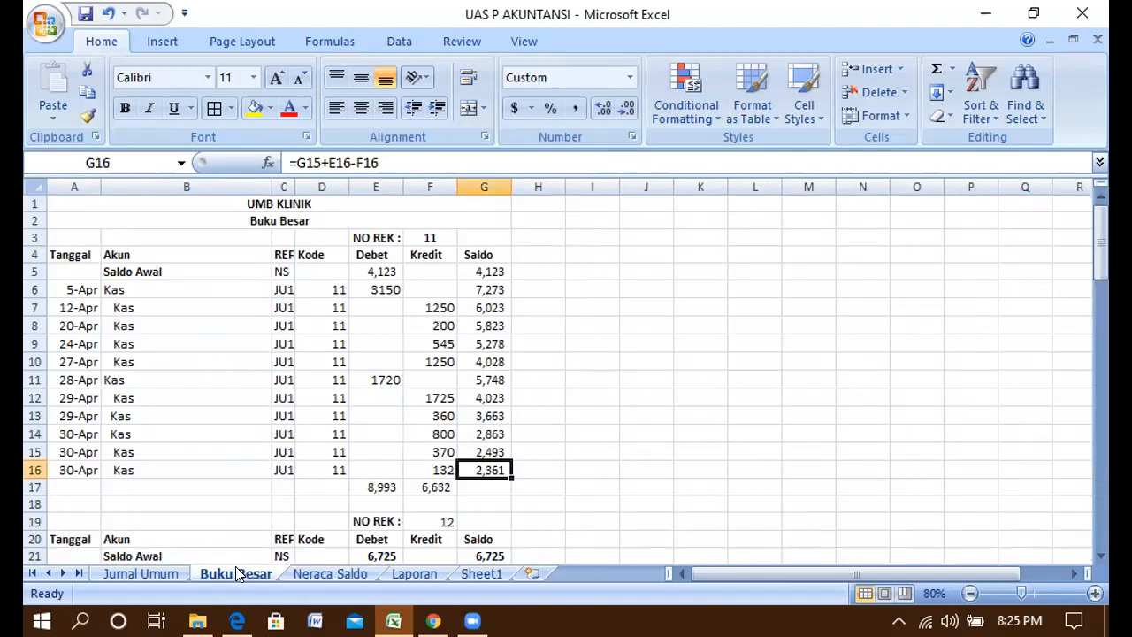
click(117, 288)
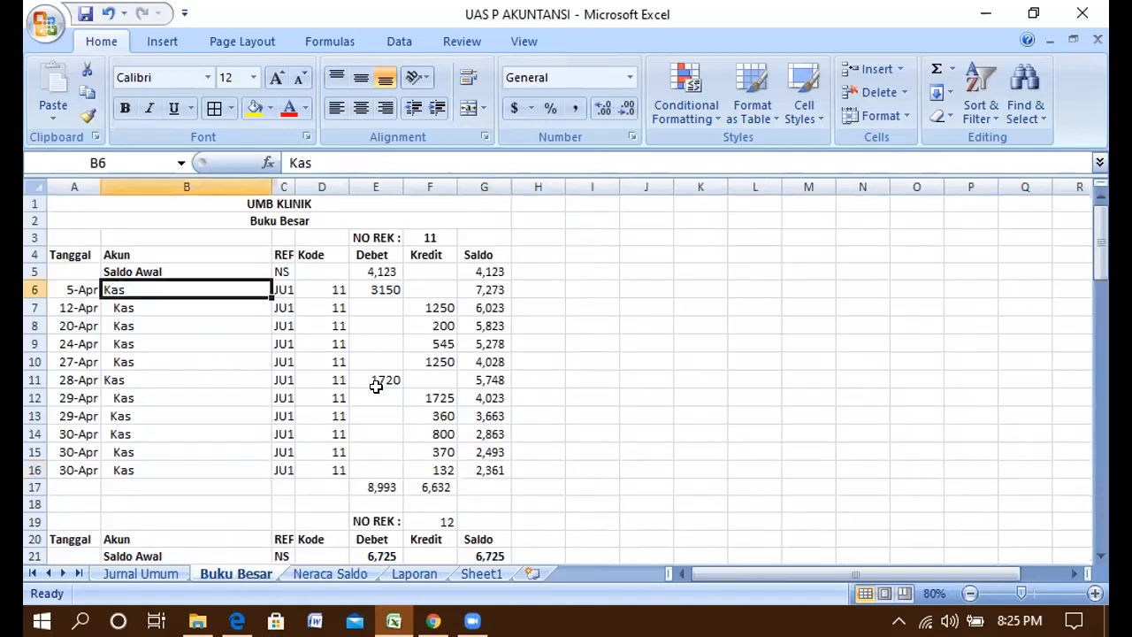
click(506, 469)
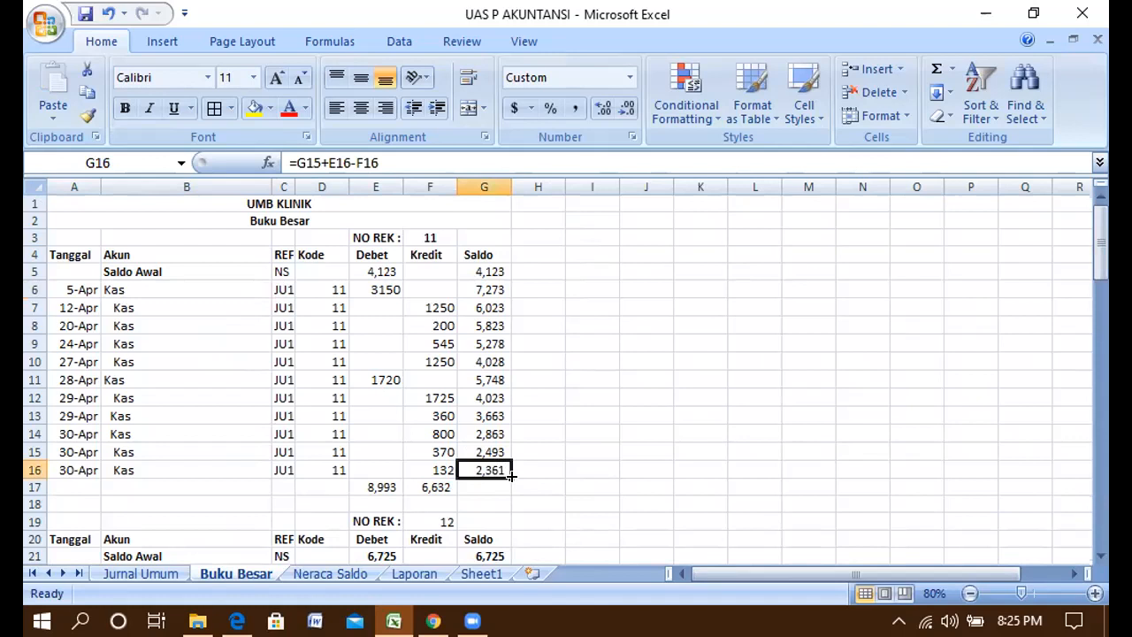
click(347, 572)
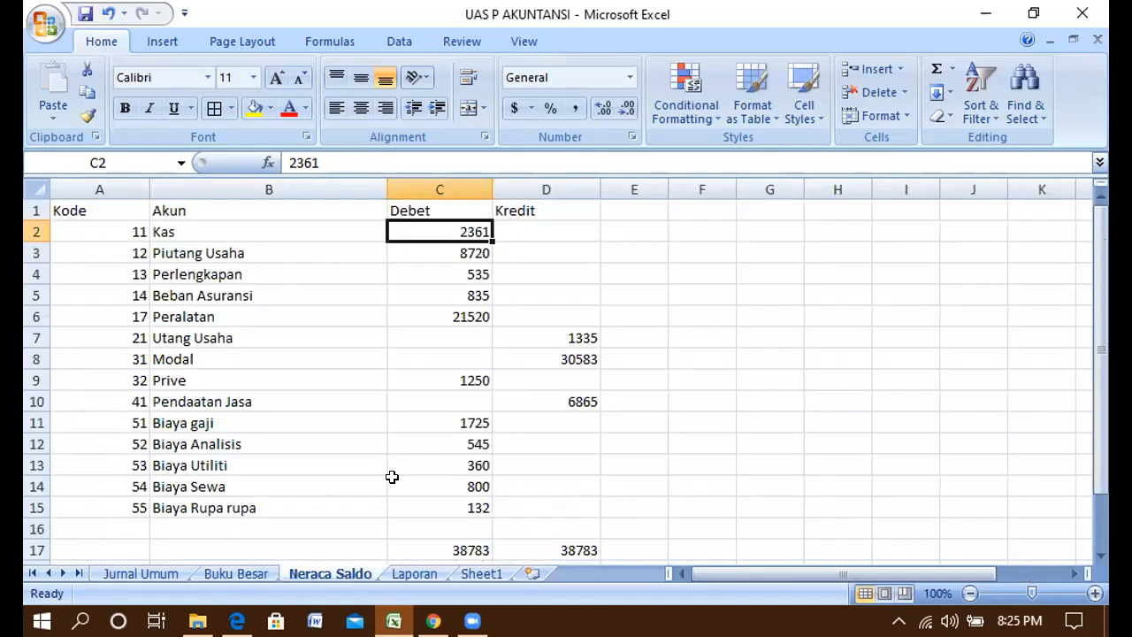
Step: Select the last 30-Apr Kas row of the account 11 ledger and match its Saldo to the Kas row in Neraca Saldo
click(220, 575)
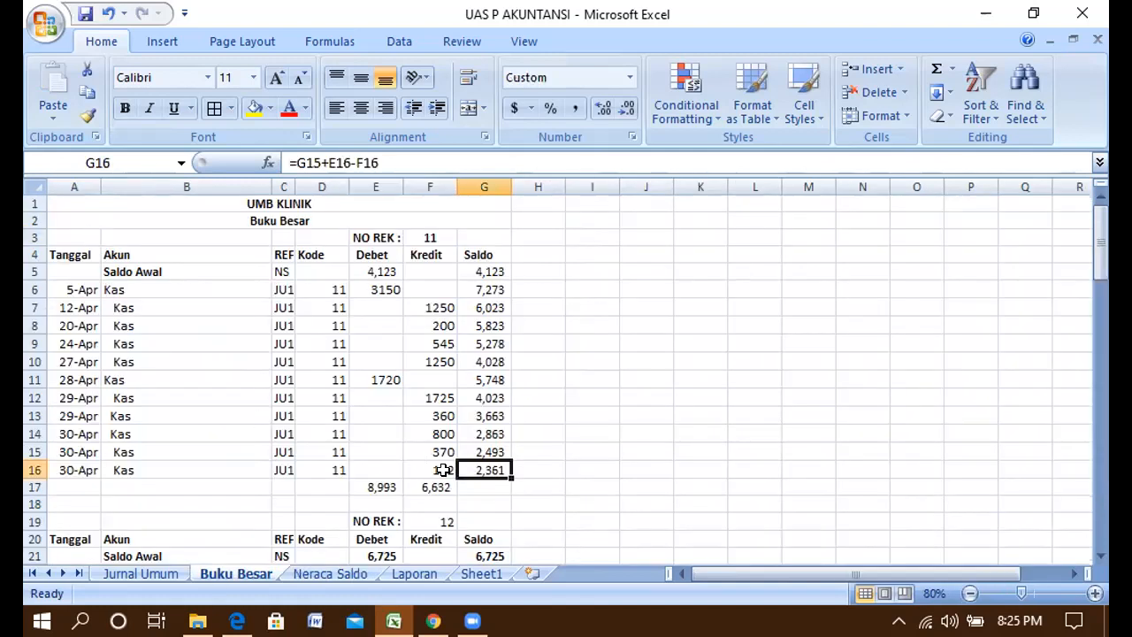
click(118, 469)
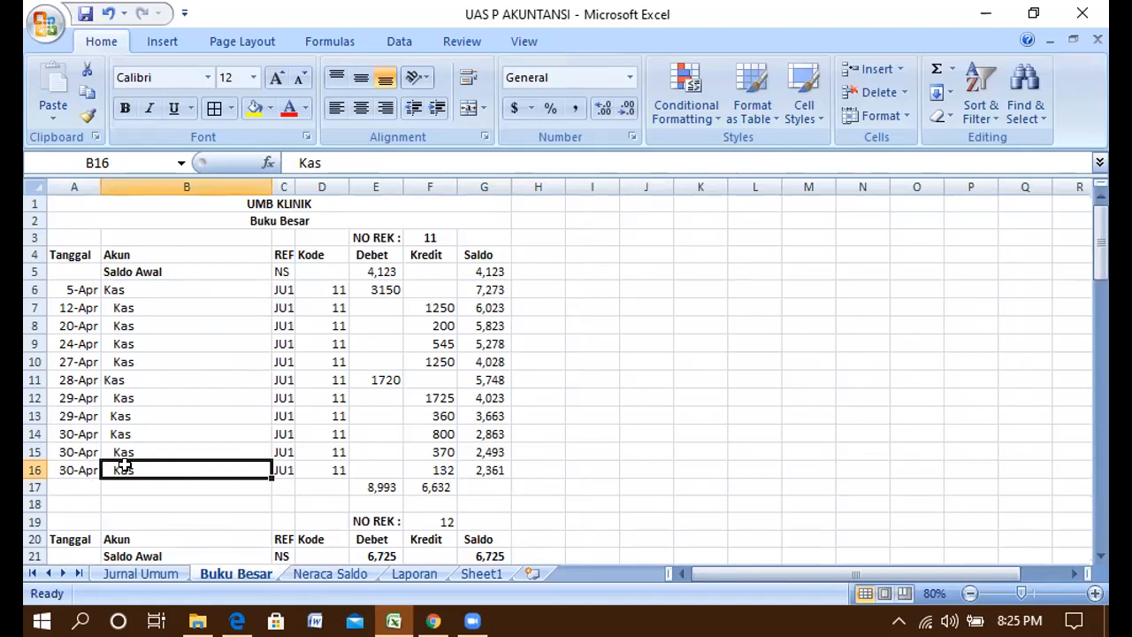
click(79, 469)
drag(80, 469, 484, 478)
click(318, 574)
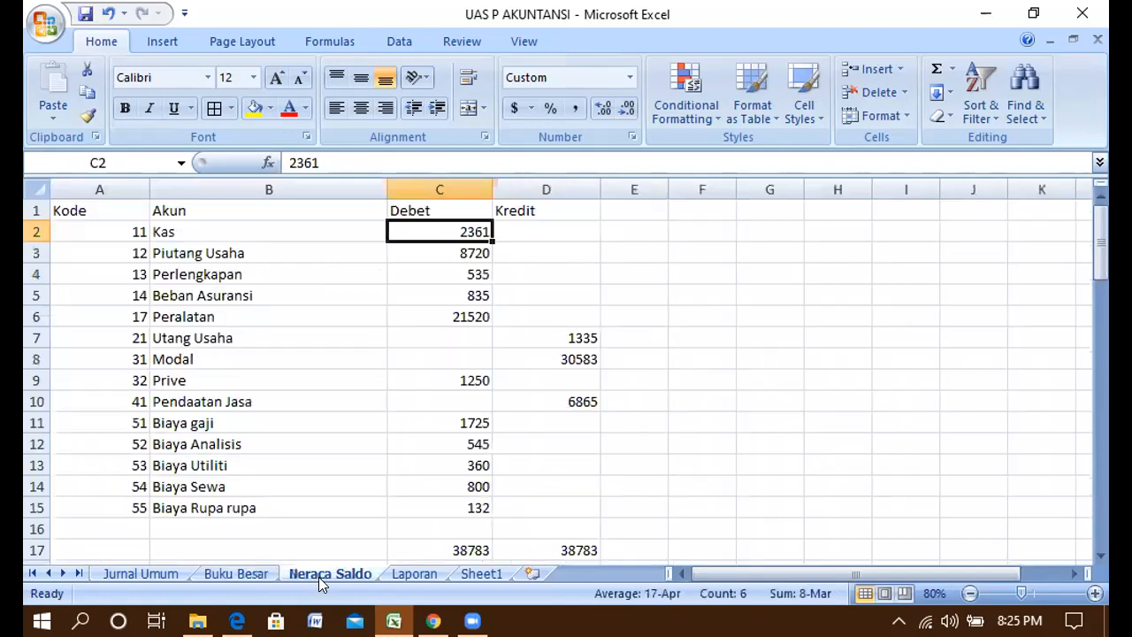
click(206, 228)
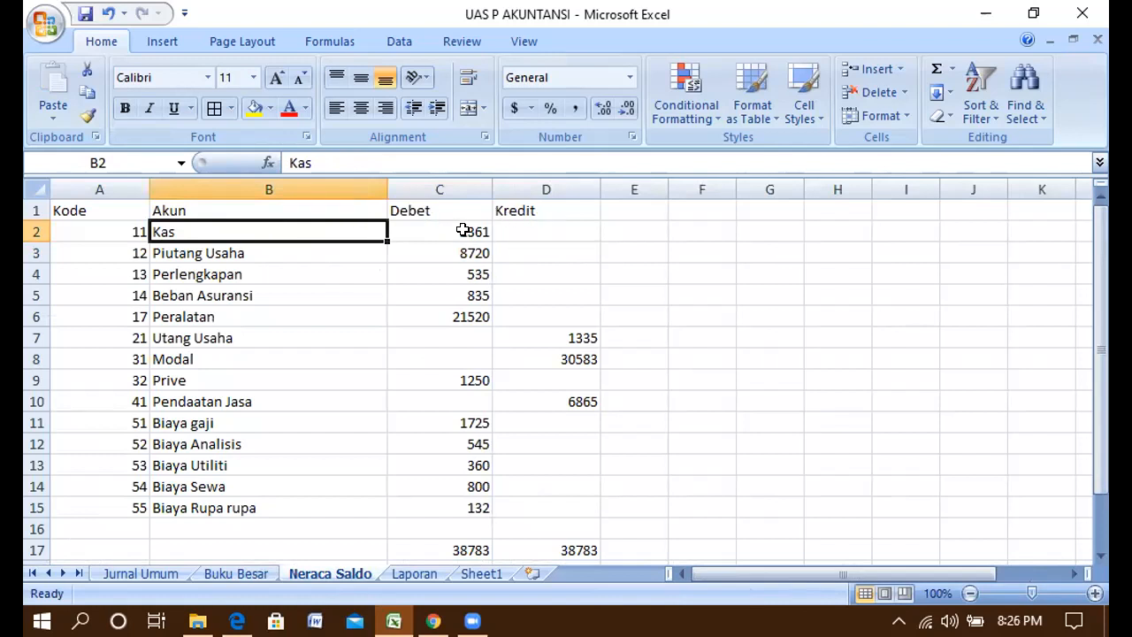
click(544, 231)
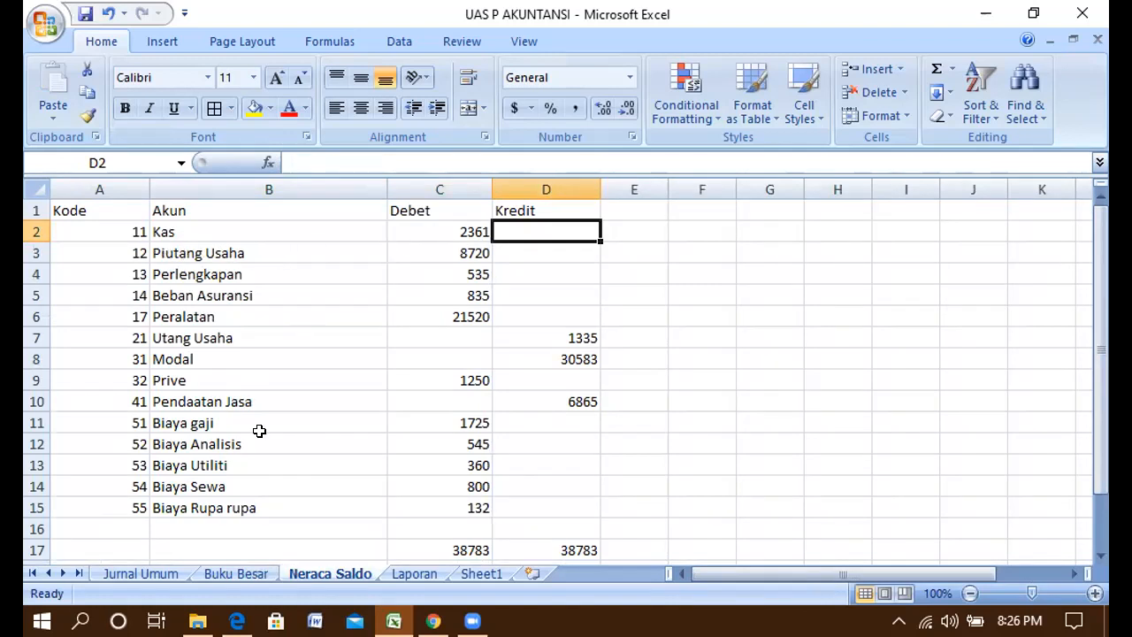
Step: Compare the final Saldo of the account 12 ledger in Buku Besar with the Piutang Usaha Debet amount in Neraca Saldo
click(237, 573)
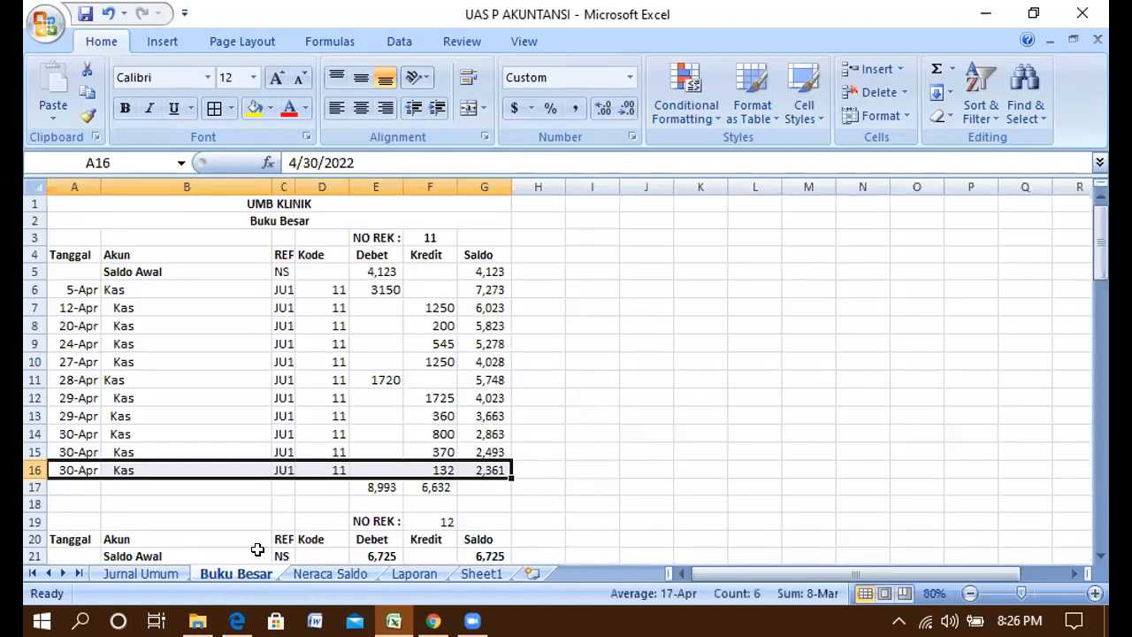
click(303, 522)
key(Down)
key(Down)
key(Down)
key(Down)
key(Down)
key(Down)
key(Down)
key(Down)
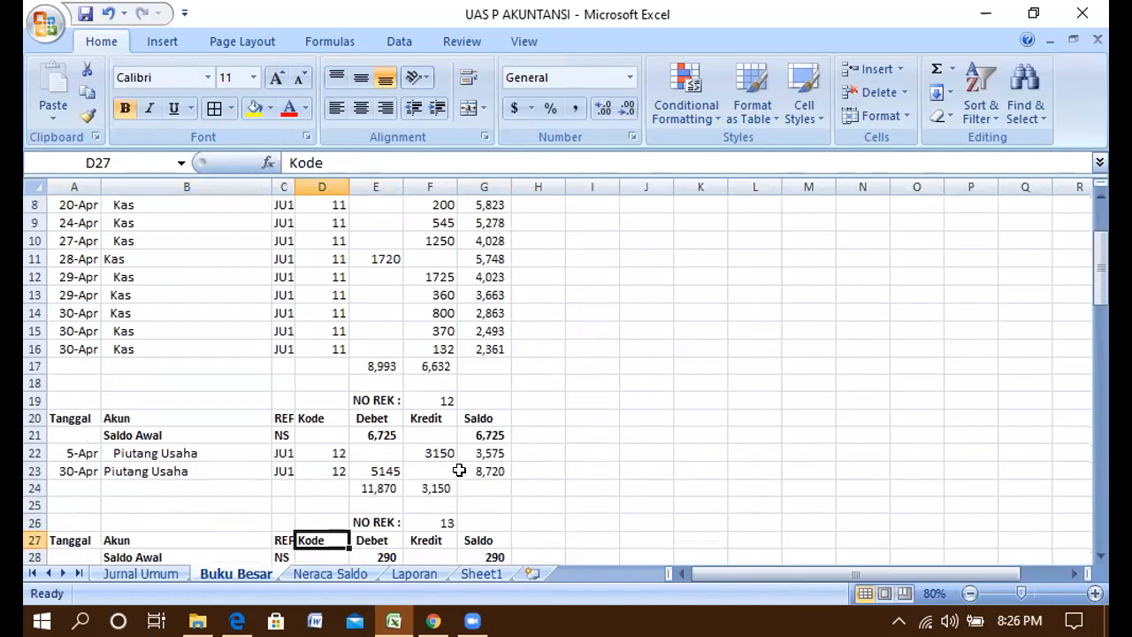
click(487, 470)
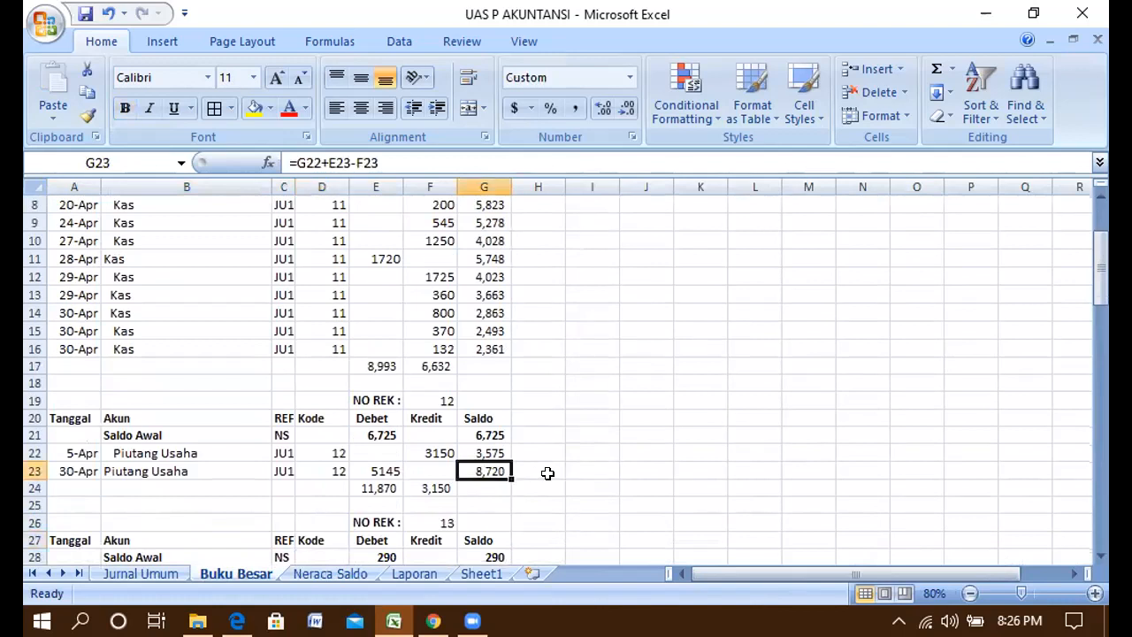
click(341, 574)
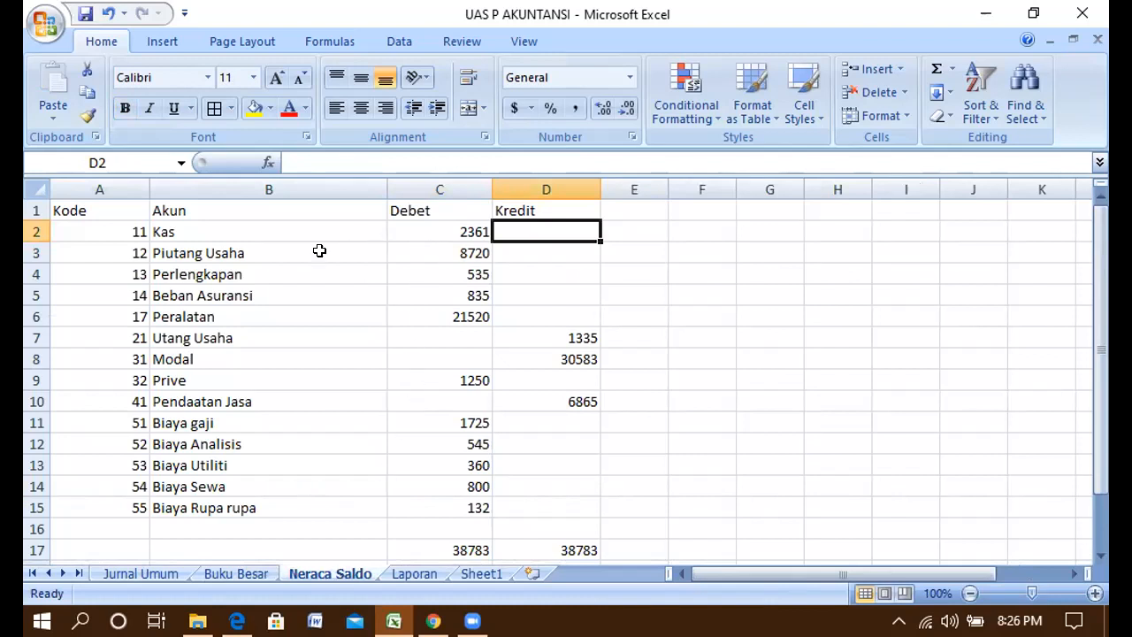
click(437, 248)
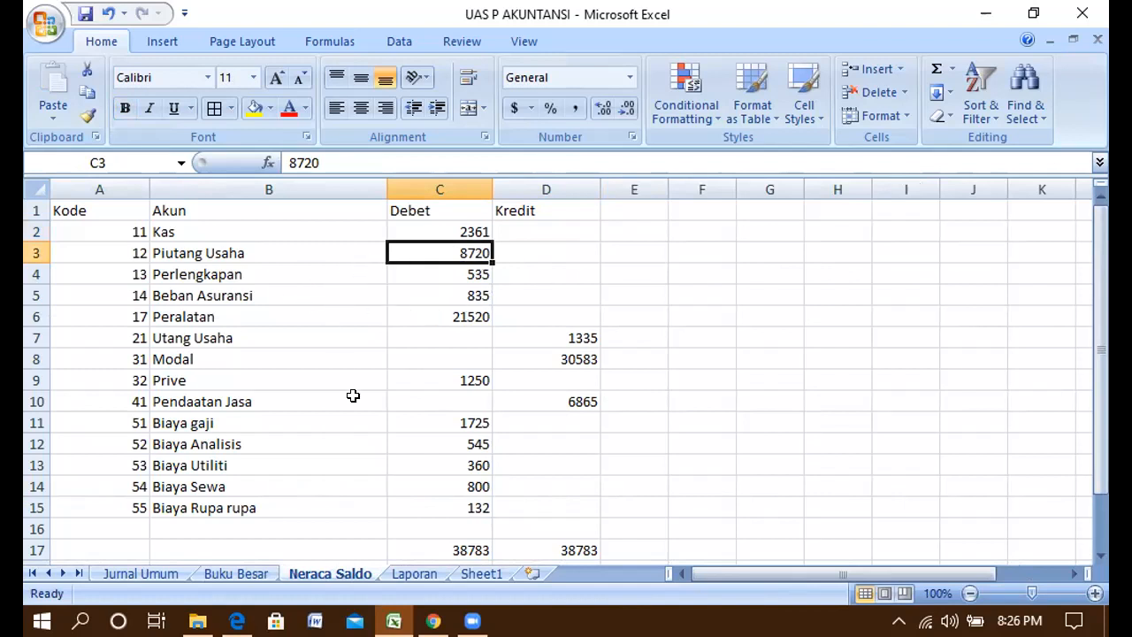
click(235, 578)
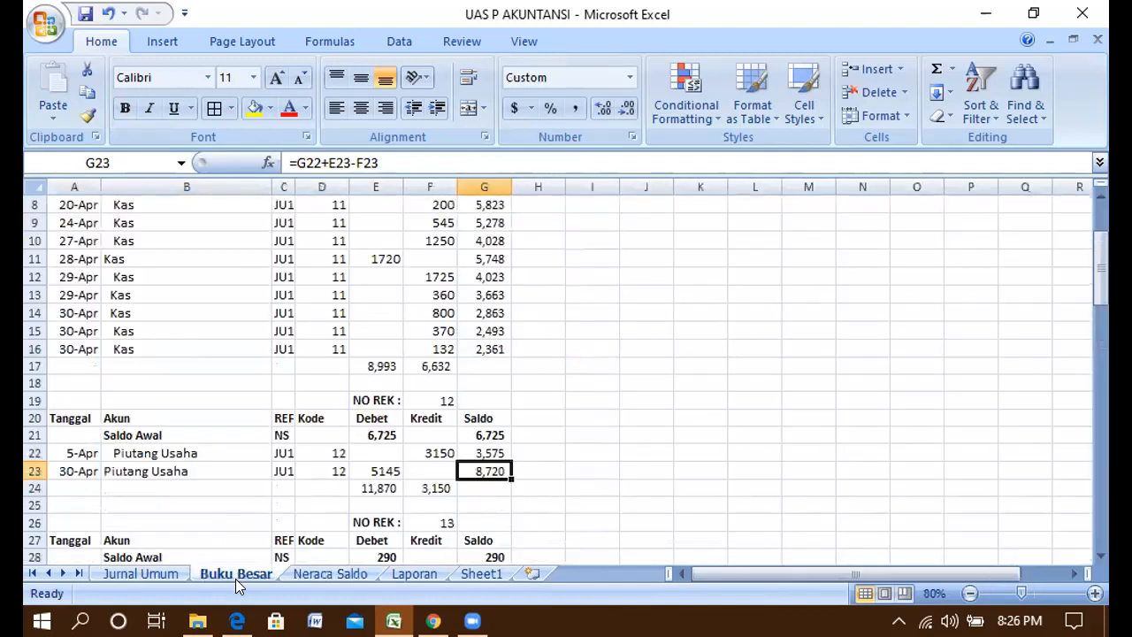
Step: Examine the account 13 ledger in Buku Besar and select the final Saldo of its 8-Apr Perlengkapan row
click(321, 500)
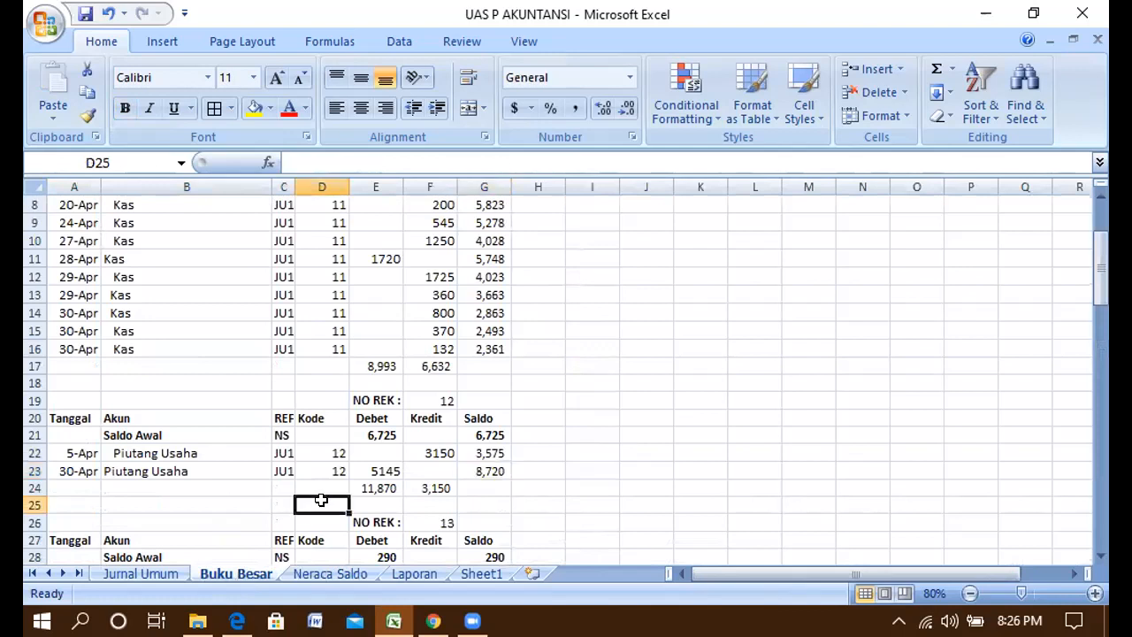
key(Down)
key(Down)
key(Down)
key(Down)
key(Down)
key(Down)
key(Down)
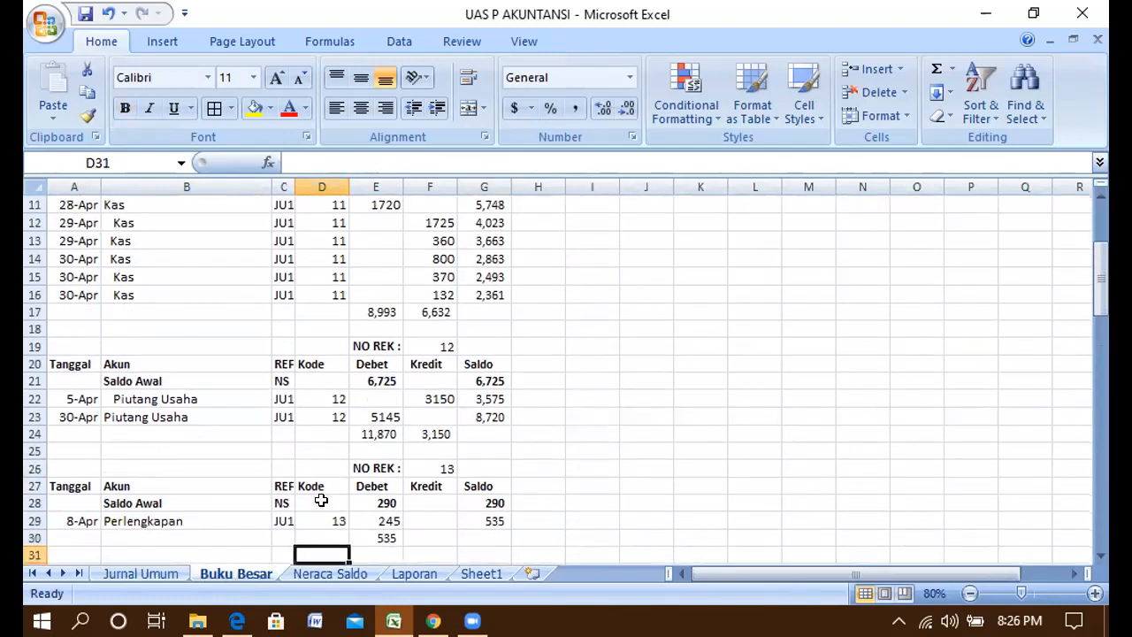
click(480, 500)
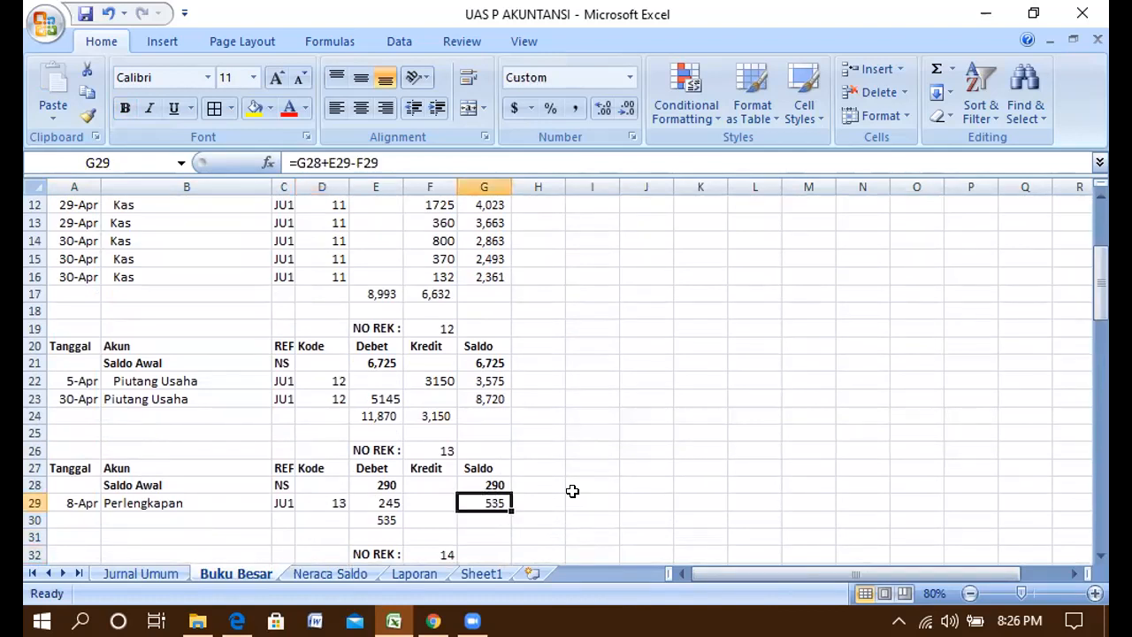
Step: Review the remaining Buku Besar ledgers one after another, from account 14 down to account 55
key(Down)
key(Down)
key(Down)
key(Down)
key(Down)
key(Down)
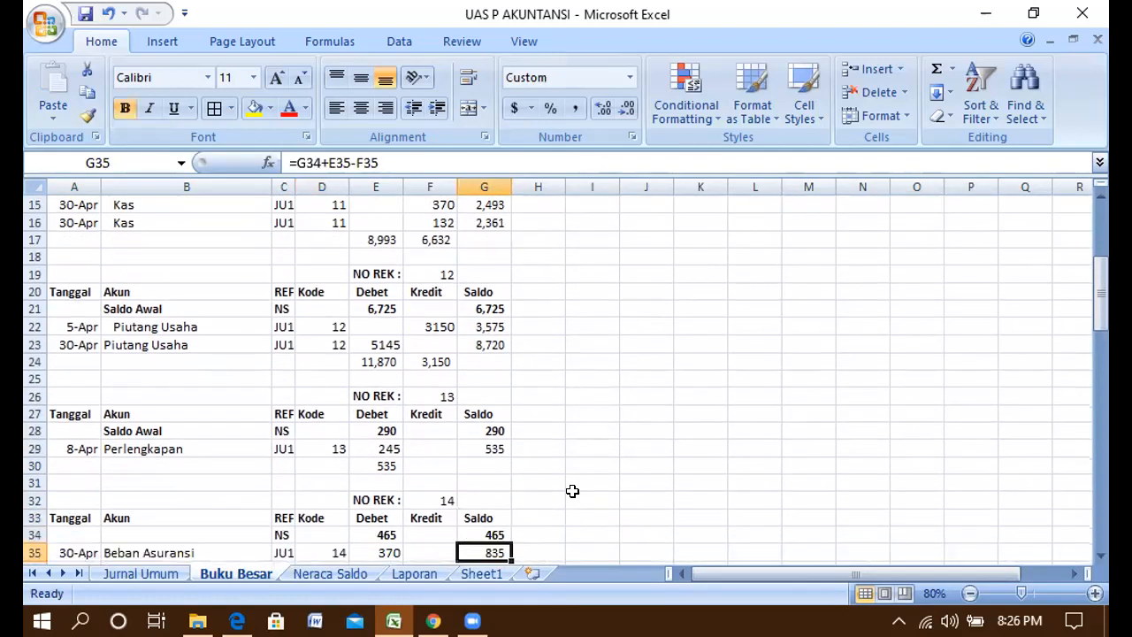
key(Down)
key(Down)
key(Down)
key(Down)
key(Down)
key(Down)
key(Down)
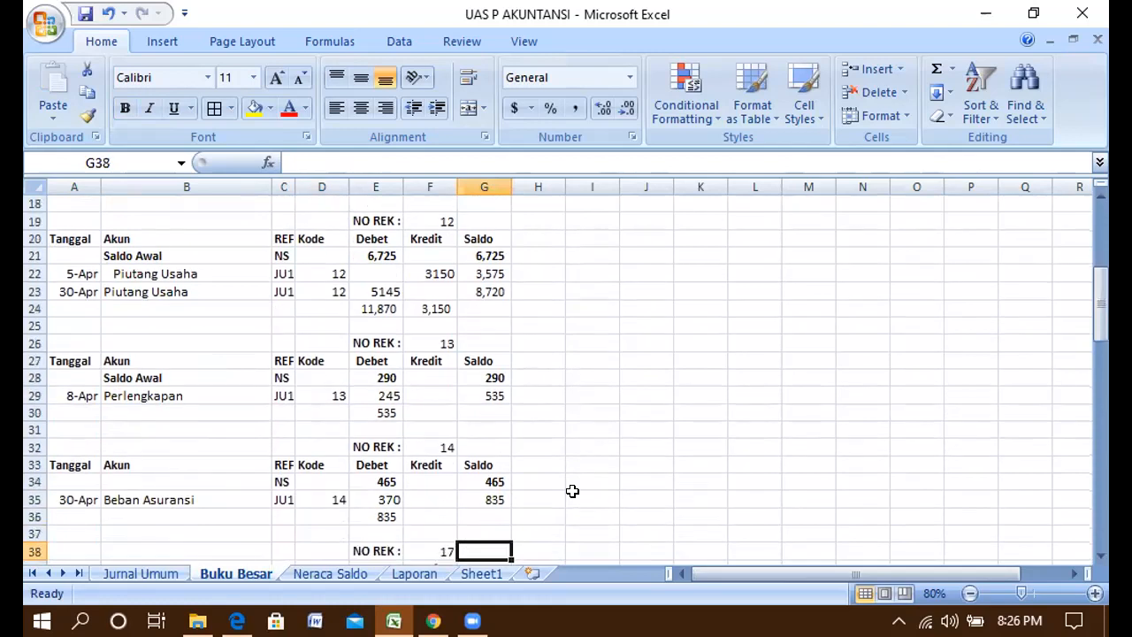
key(Down)
key(Down)
key(Down)
key(Down)
key(Down)
key(Down)
key(Down)
key(Down)
key(Down)
key(Down)
key(Down)
key(Down)
key(Down)
key(Down)
key(Down)
key(Down)
key(Down)
key(Down)
key(Down)
key(Down)
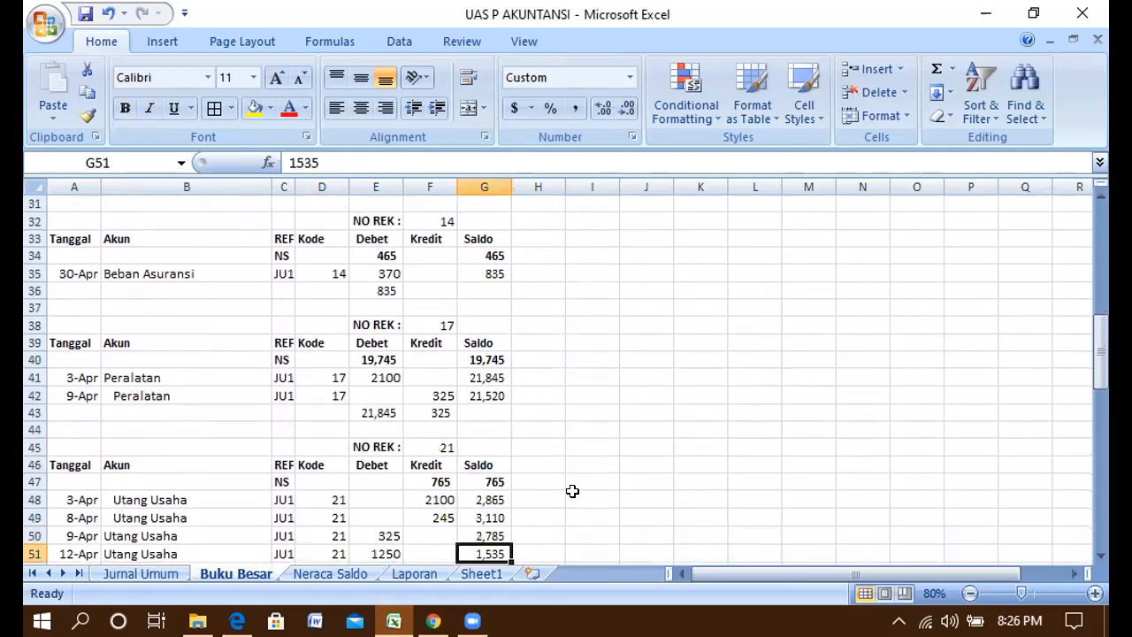
key(Down)
key(Down)
key(Down)
key(Down)
key(Down)
key(Down)
key(Down)
key(Down)
key(Down)
key(Down)
key(Down)
key(Down)
key(Down)
key(Down)
key(Down)
key(Down)
key(Down)
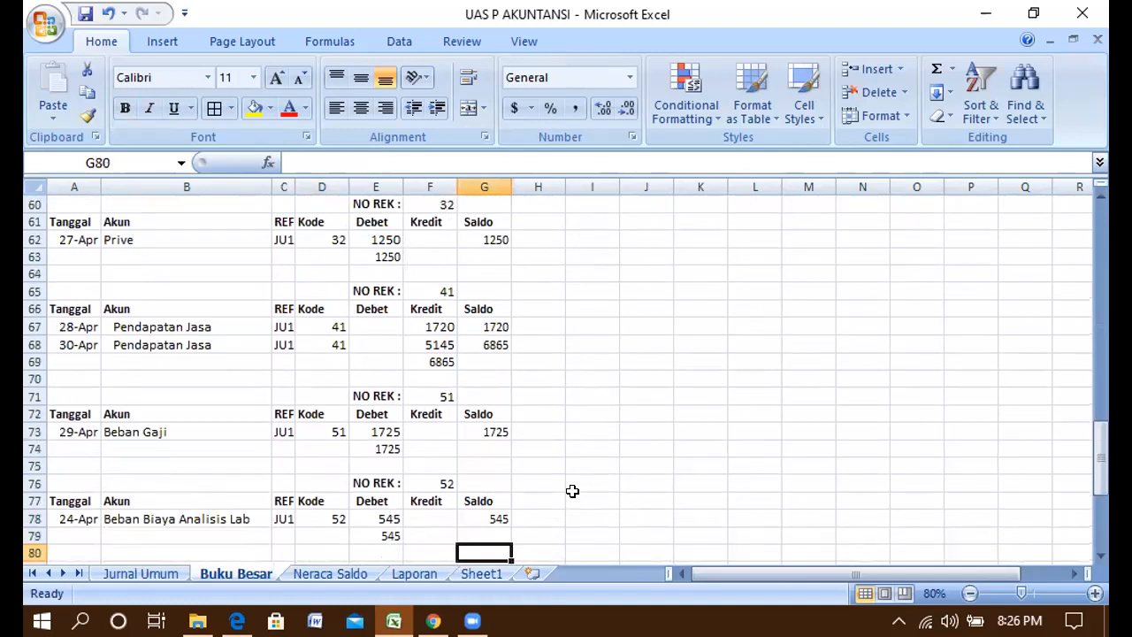
key(Down)
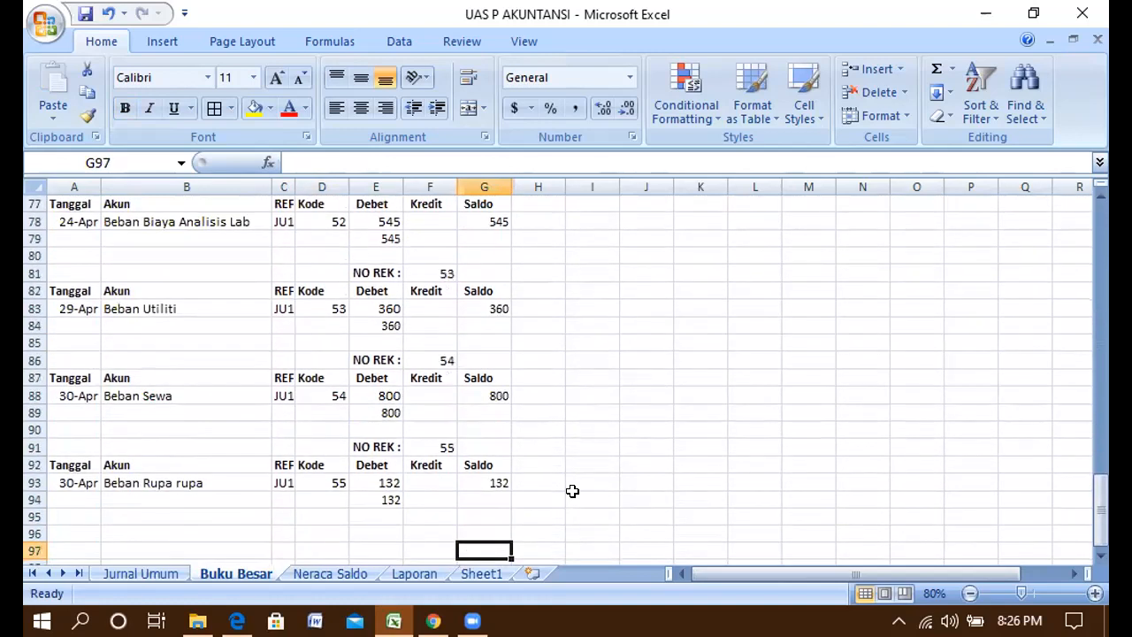
Step: Compare the final Saldo of the Beban Rupa rupa ledger with the Biaya Rupa rupa Debet amount in Neraca Saldo
click(496, 480)
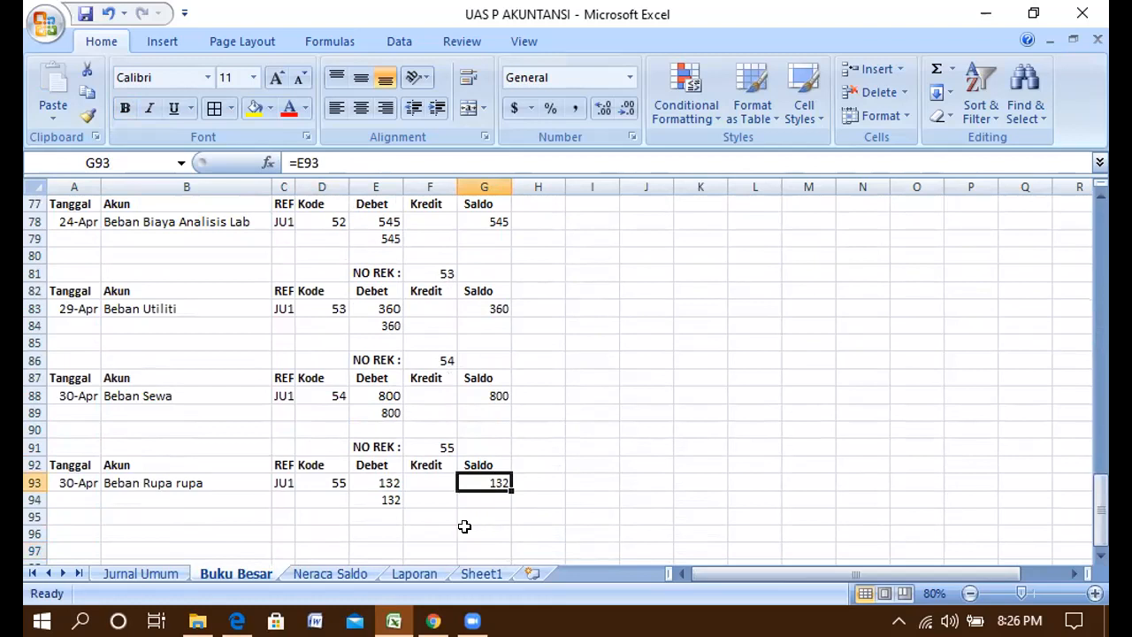
click(339, 575)
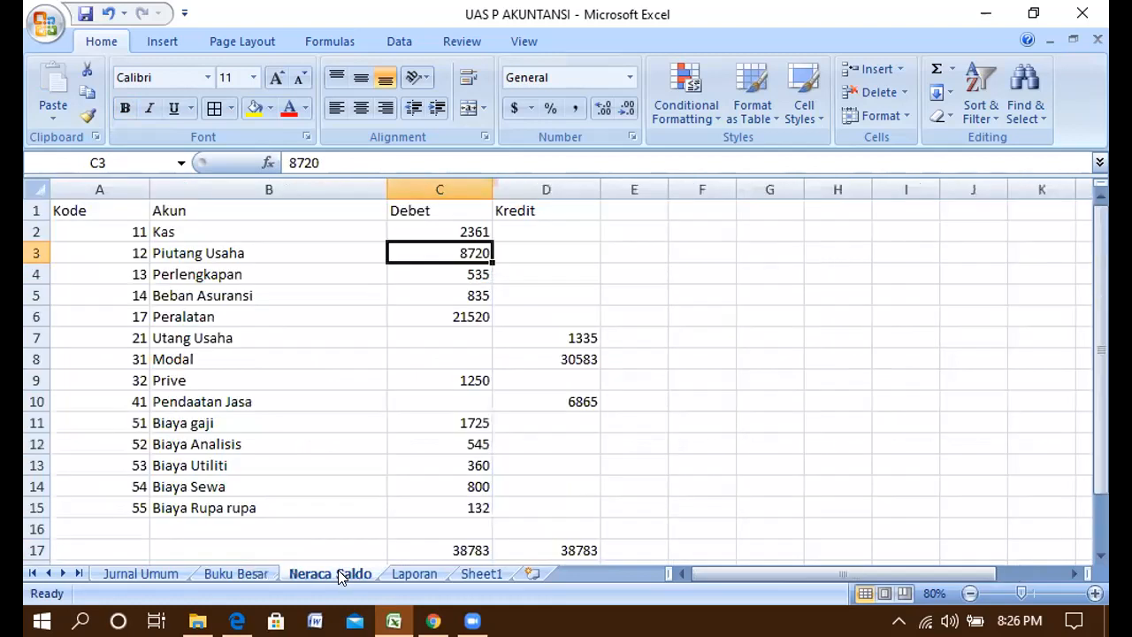
click(202, 504)
click(451, 505)
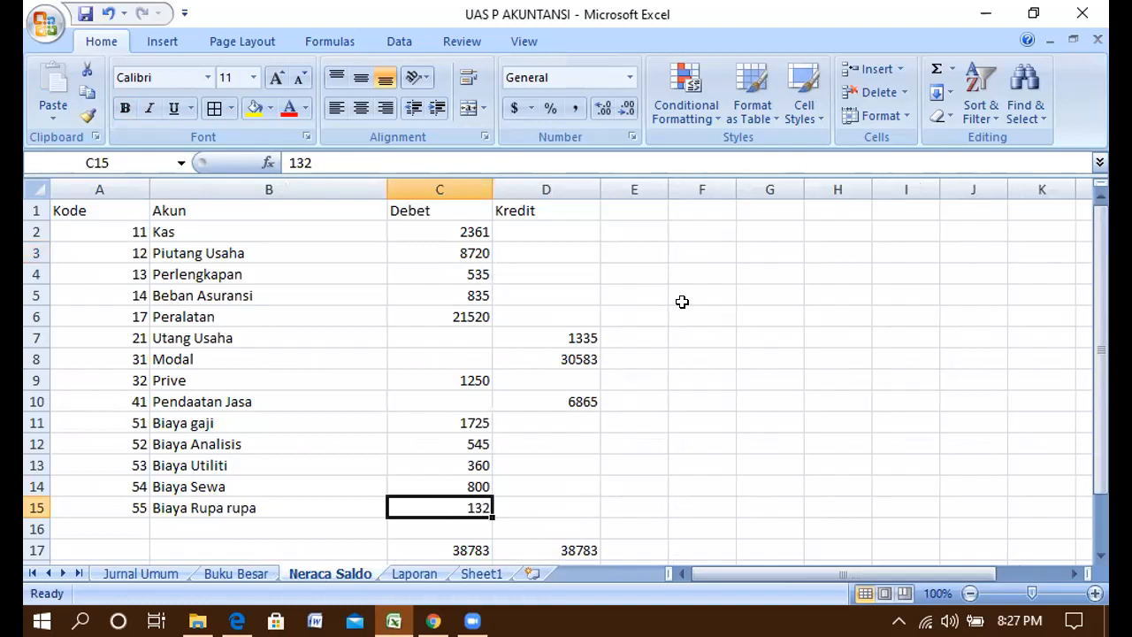
Step: Check the Debet and Kredit columns of Neraca Saldo against each other, inspecting the SUM formulas in row 17
drag(1101, 426, 1101, 426)
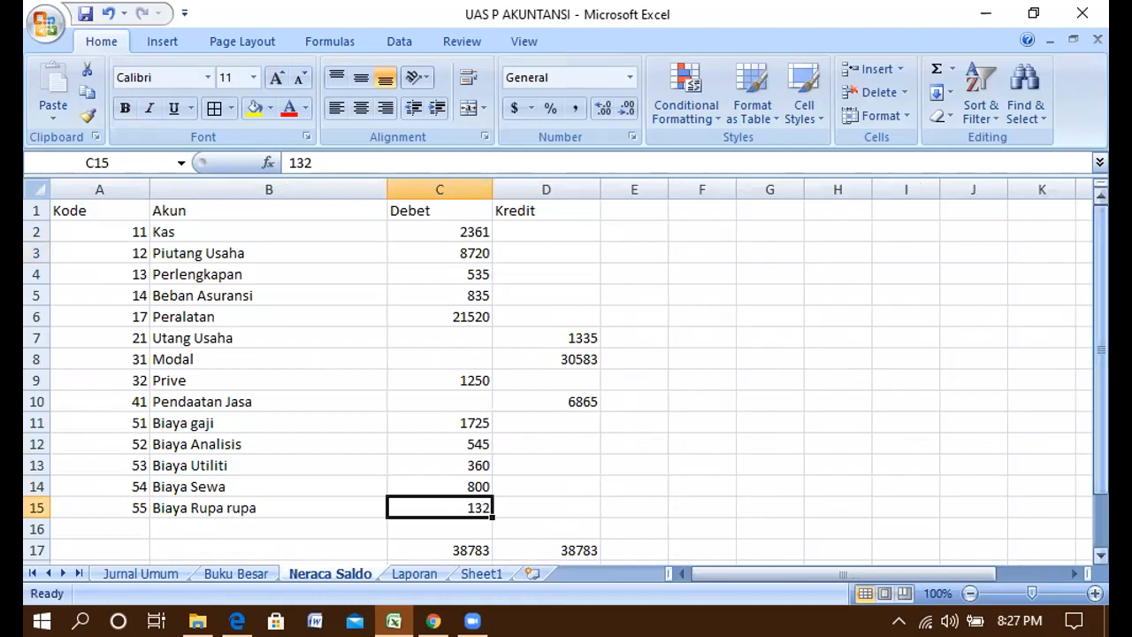
click(460, 223)
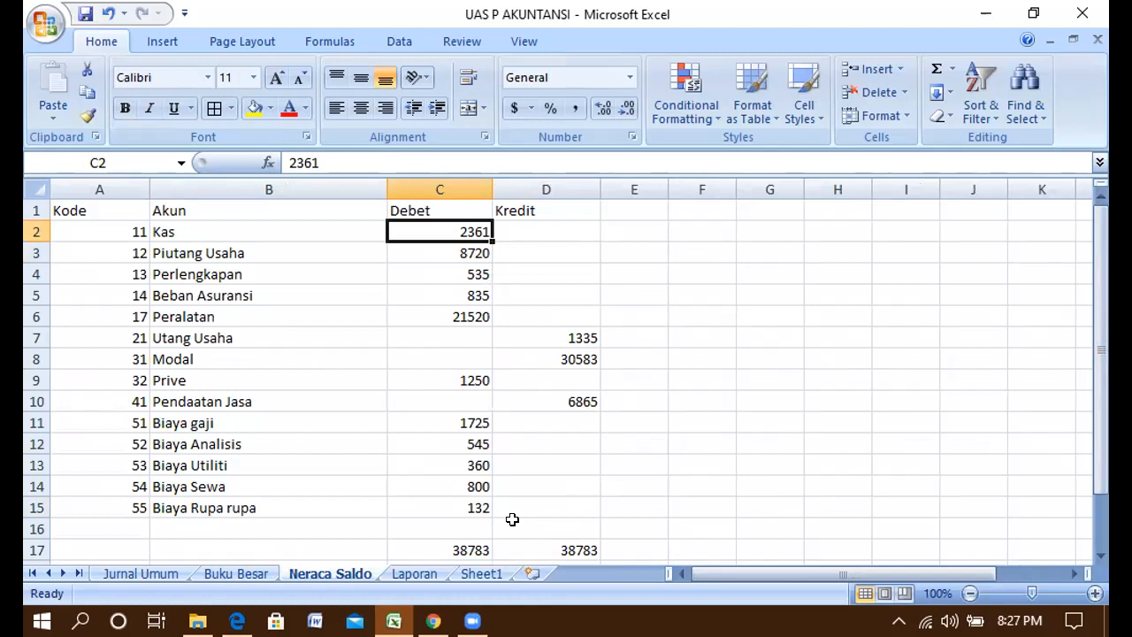
click(460, 550)
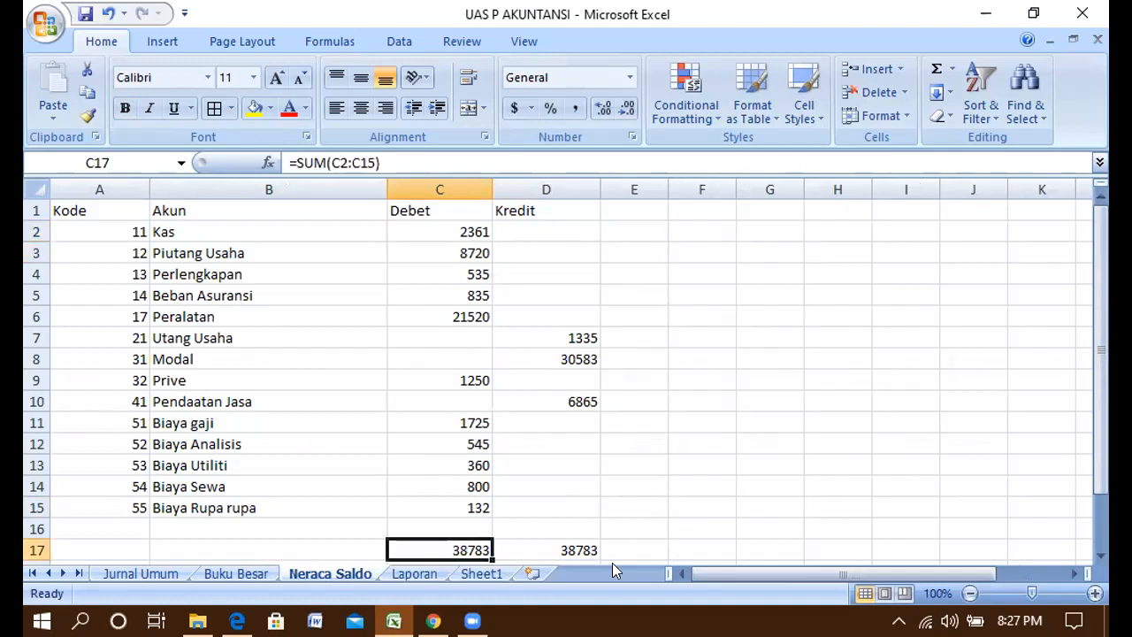
click(628, 540)
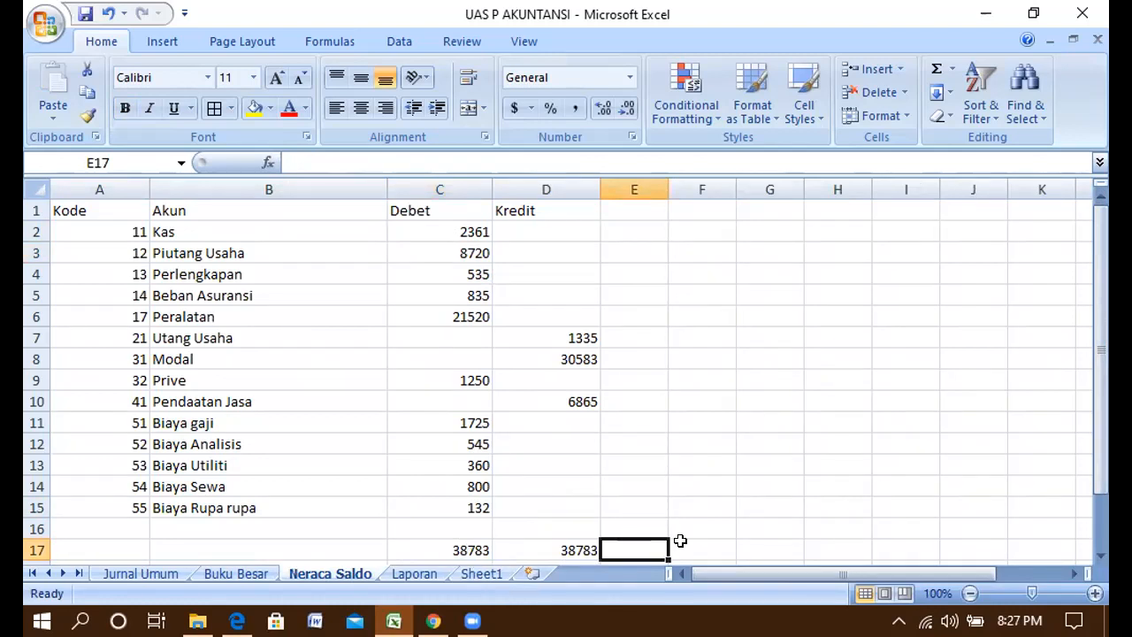
drag(566, 546, 648, 556)
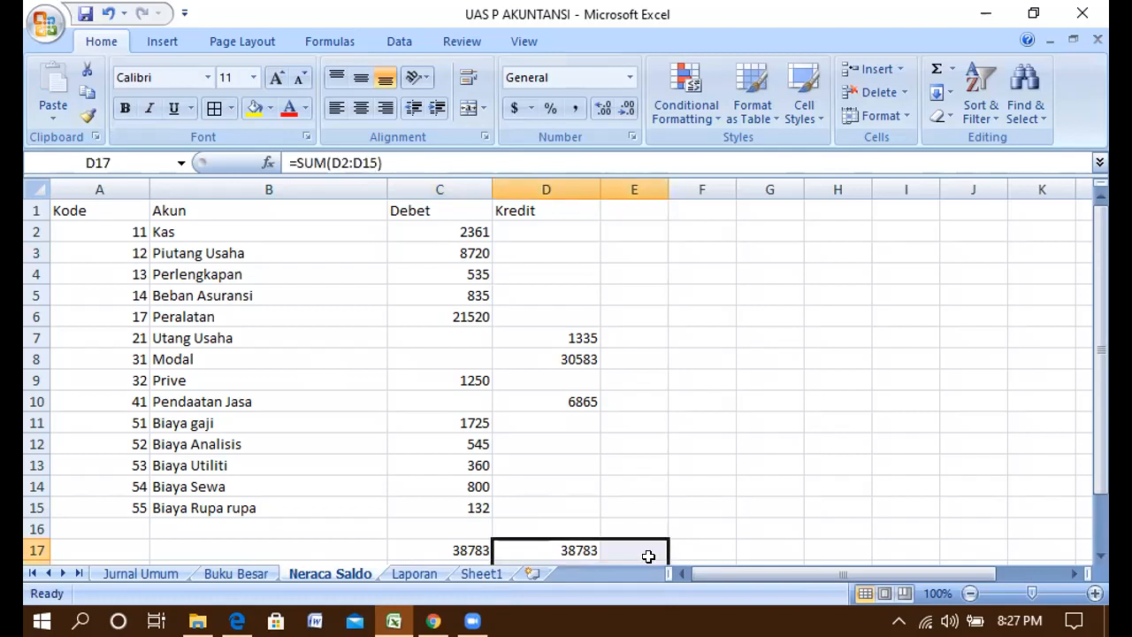
click(679, 490)
drag(1100, 438, 1100, 489)
drag(1100, 442, 1100, 432)
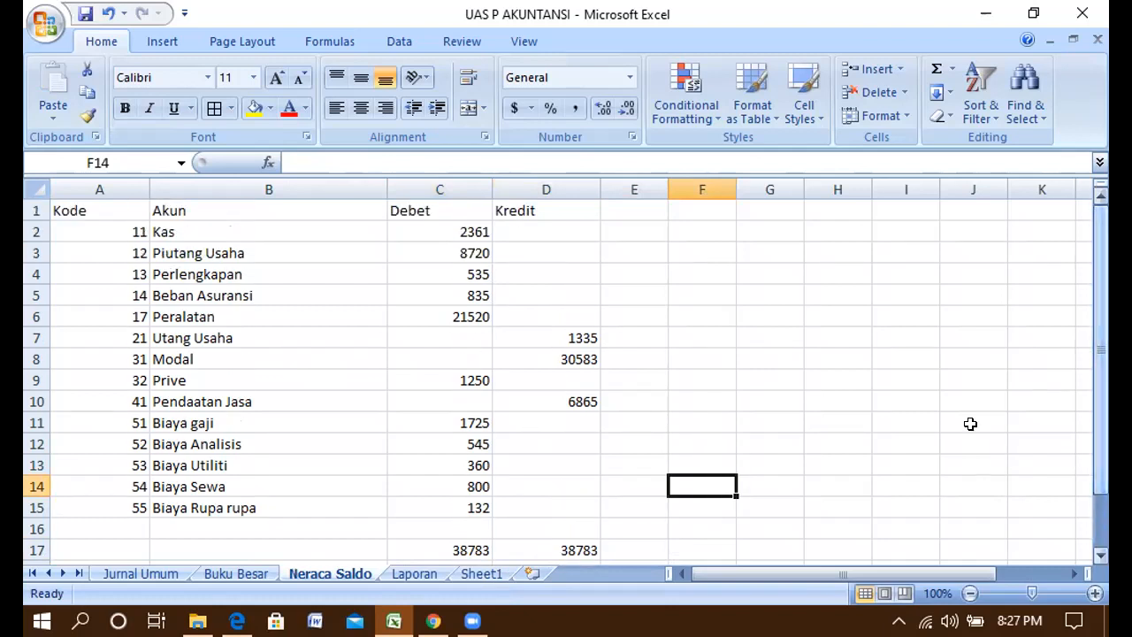
click(559, 548)
click(438, 543)
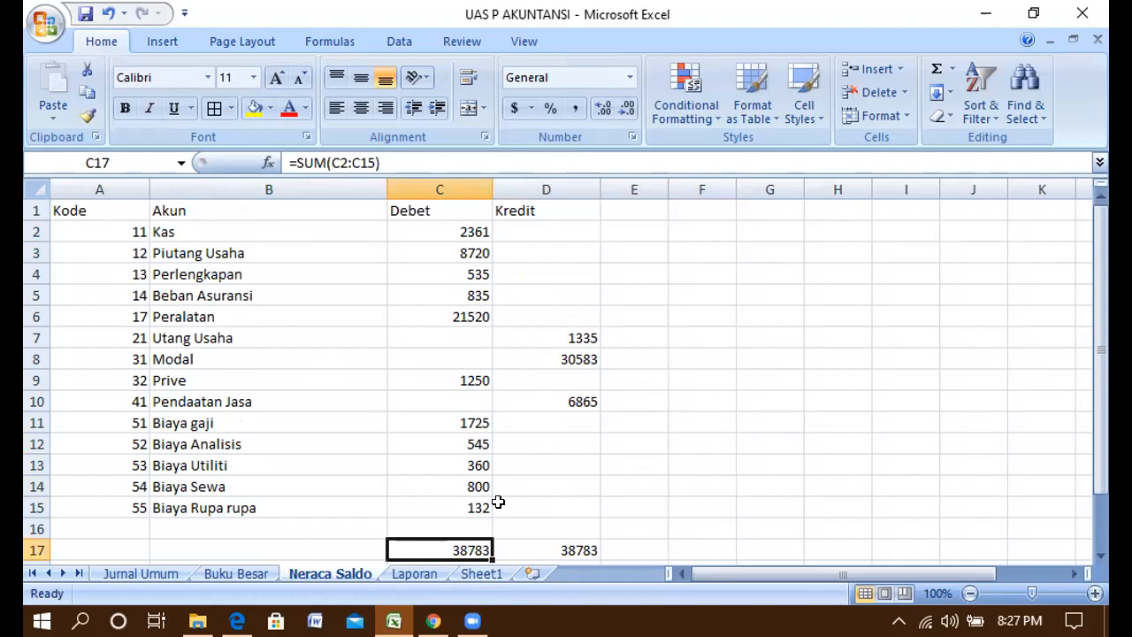
Step: View the Laporan sheet, then switch to the exam PDF in Edge and read its opening balances and required tasks
click(412, 573)
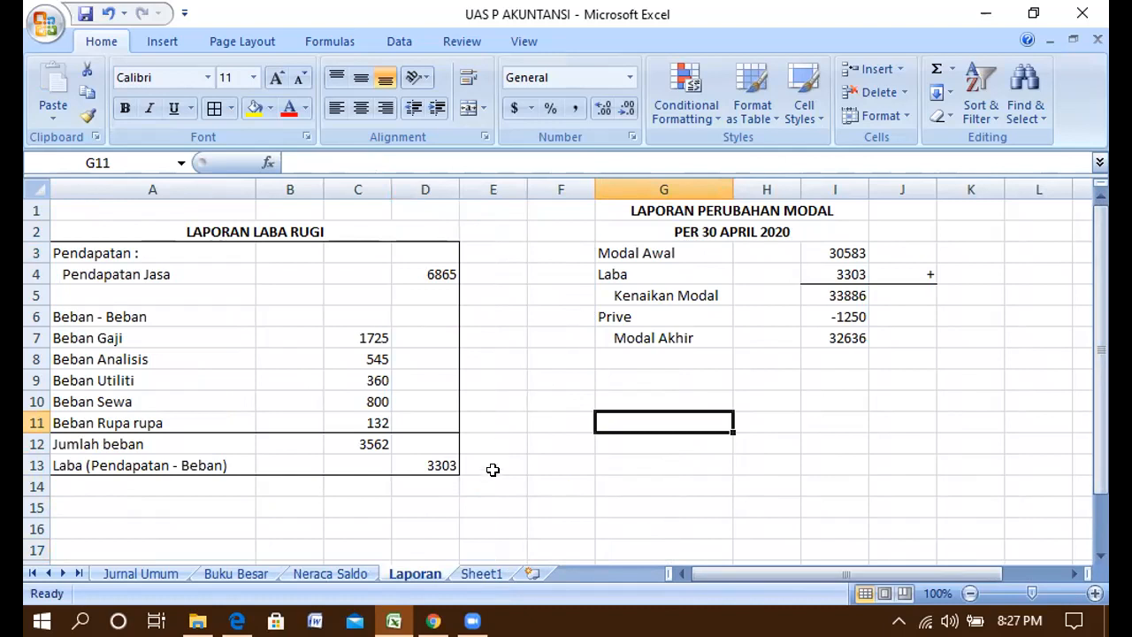
click(237, 621)
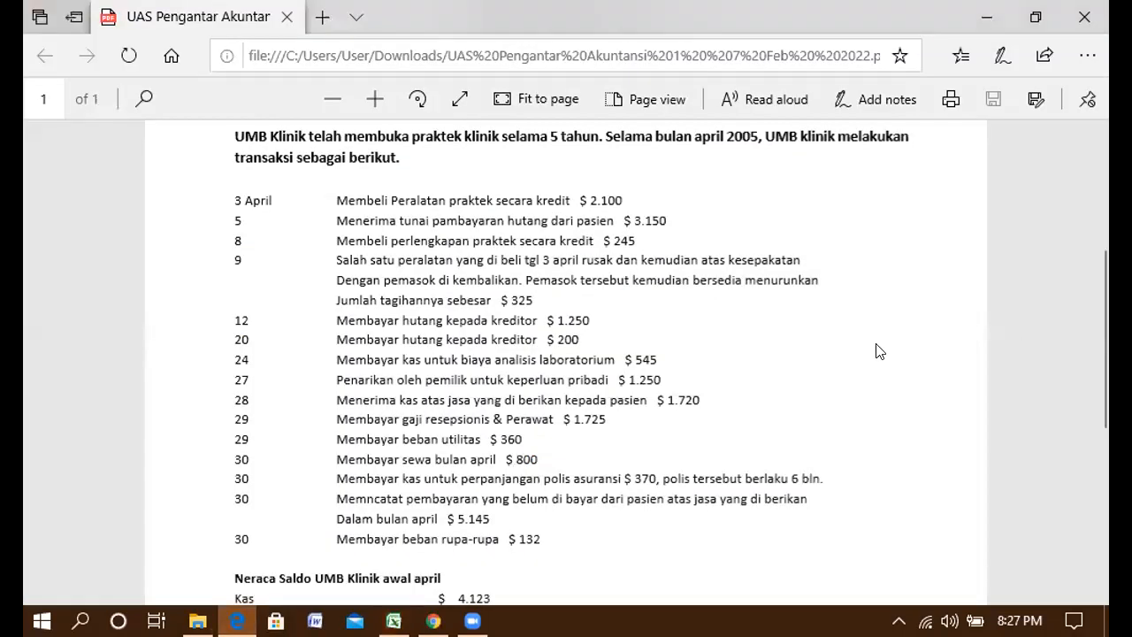
scroll(879, 352, down, 4)
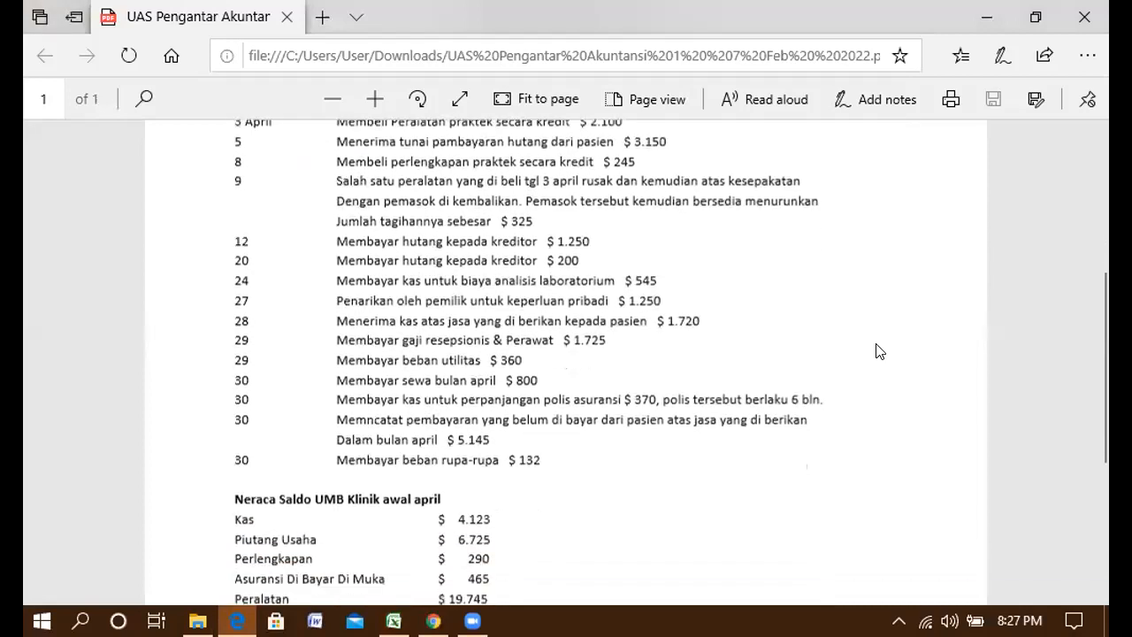
scroll(880, 352, down, 5)
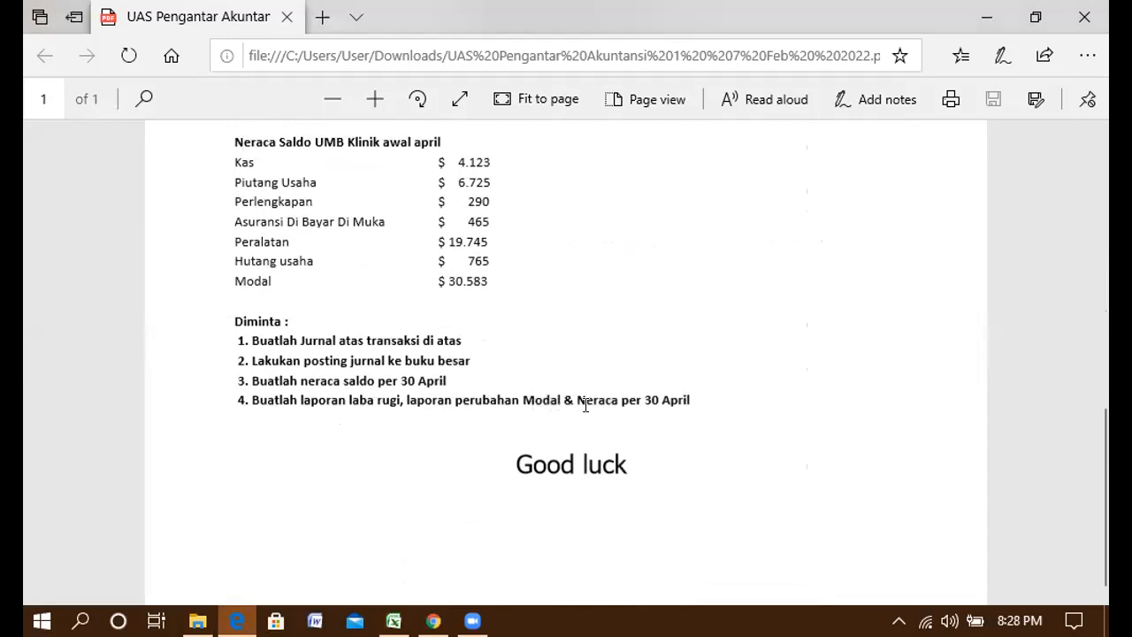
Step: Return to Excel and match Pendapatan Jasa in Laporan Laba Rugi to its Kredit amount in Neraca Saldo
click(393, 619)
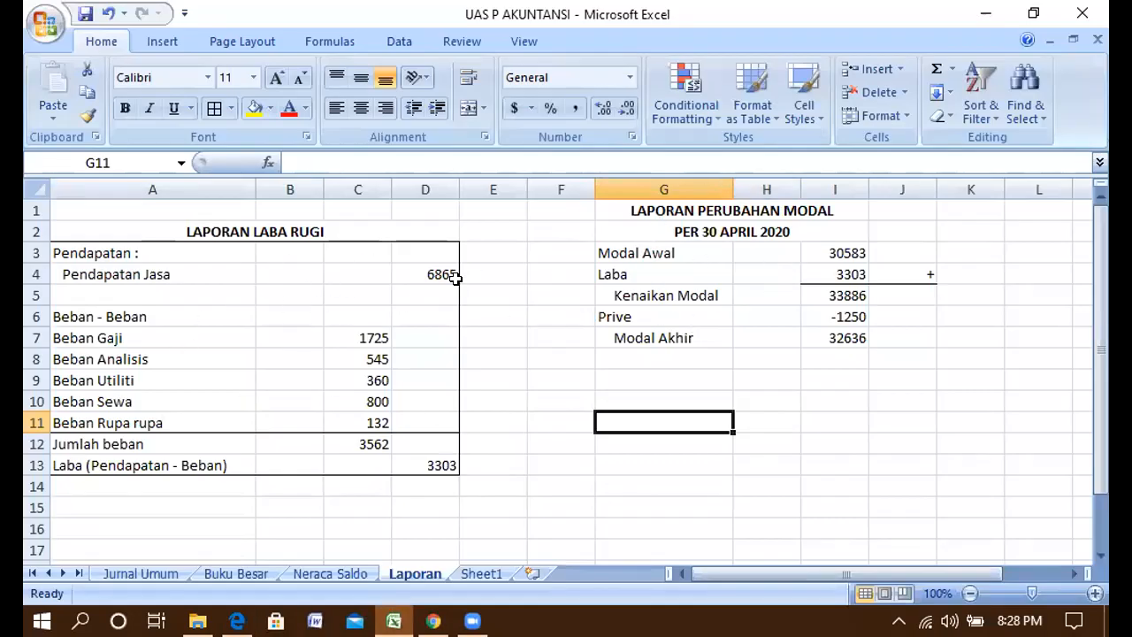
click(141, 278)
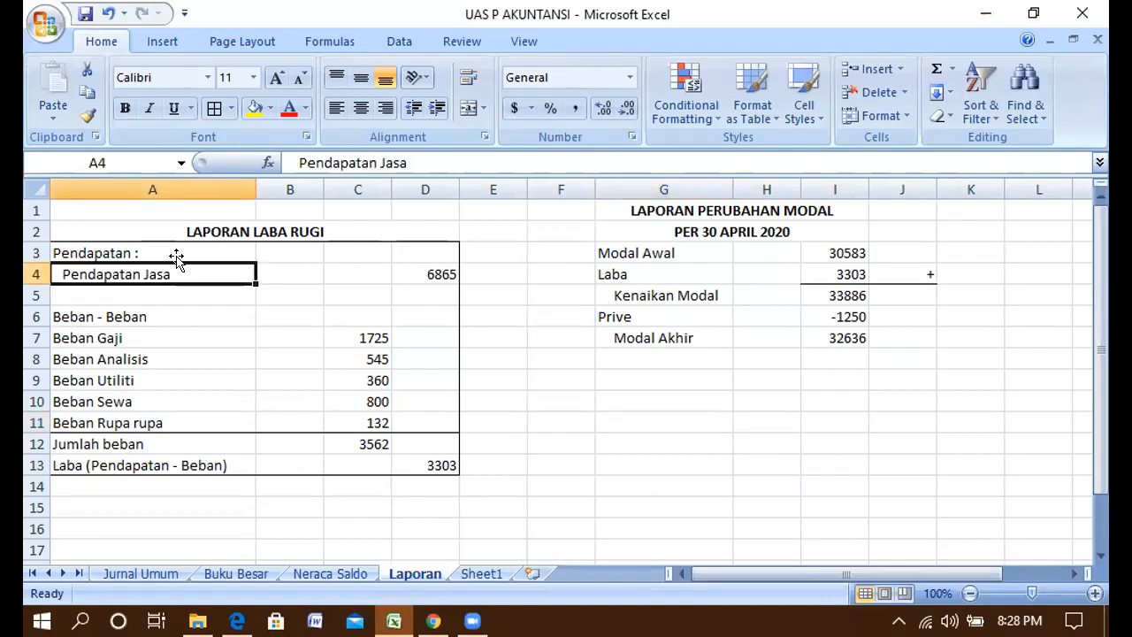
click(327, 573)
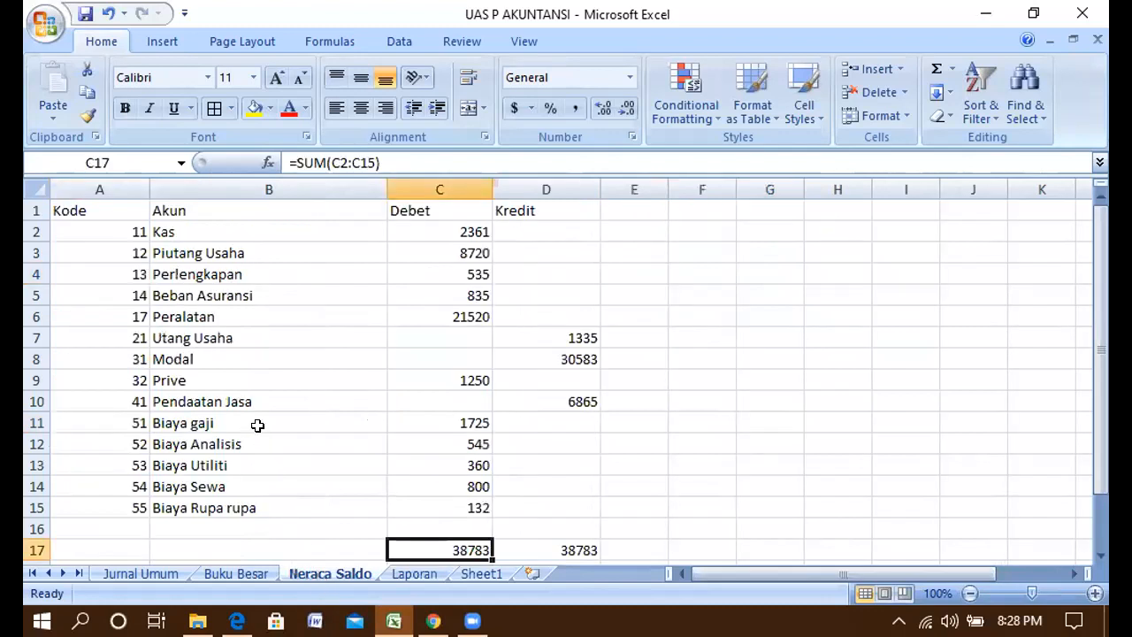
click(237, 400)
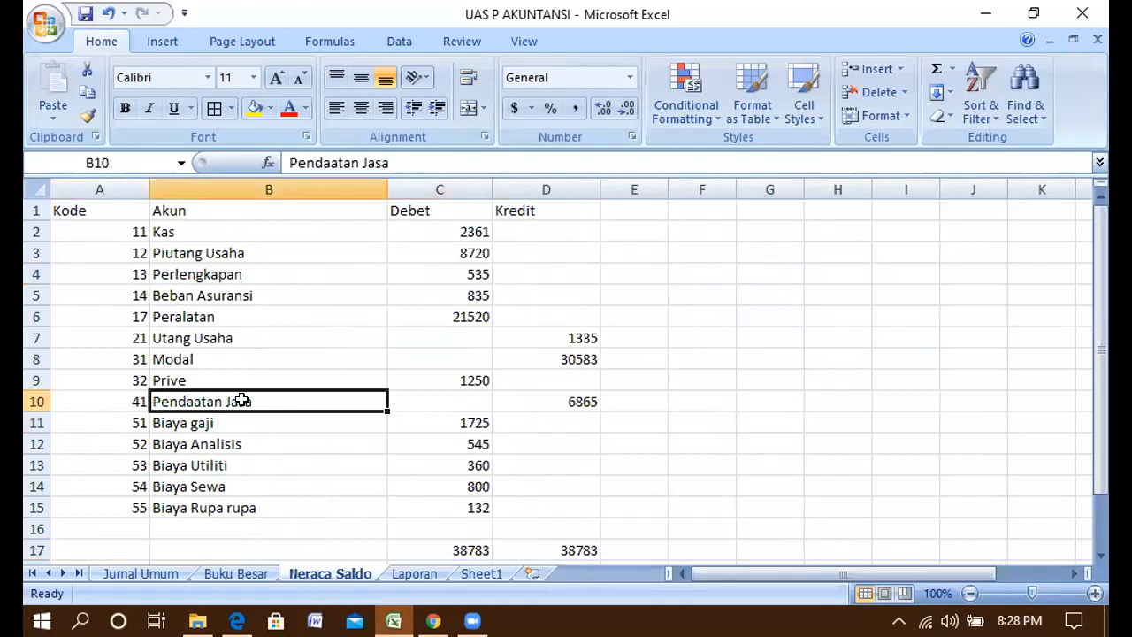
click(581, 403)
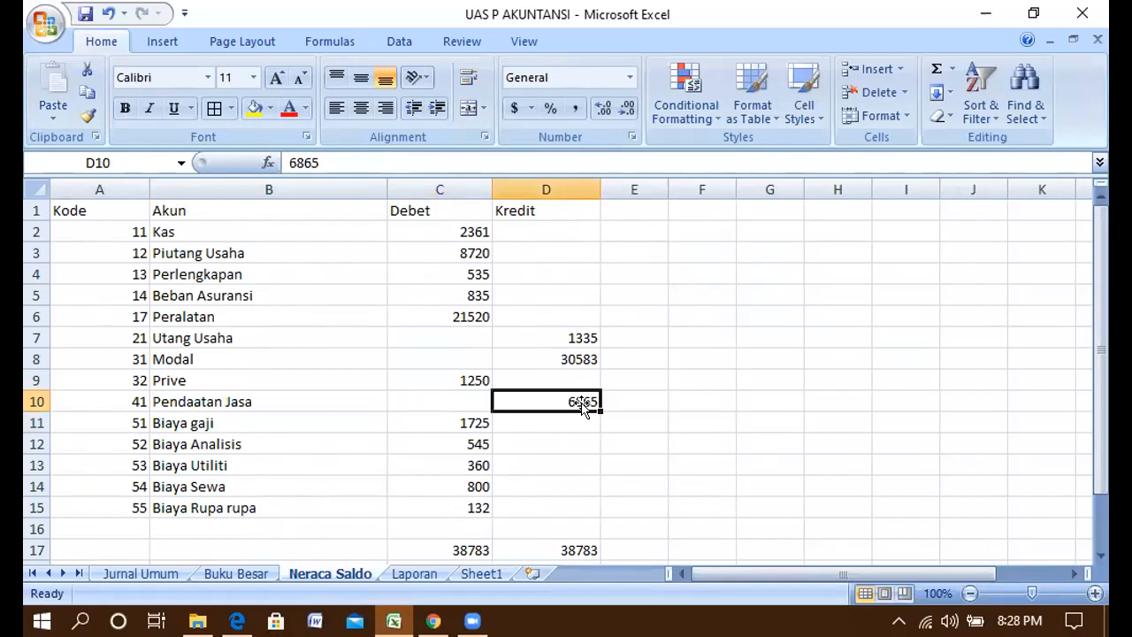
click(416, 573)
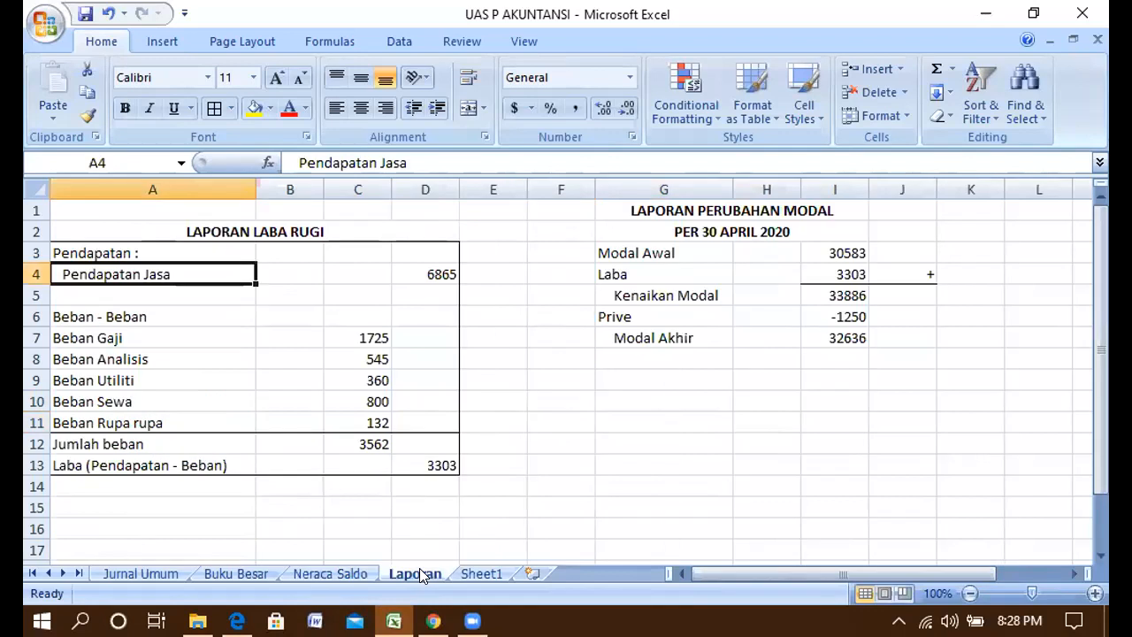
click(439, 272)
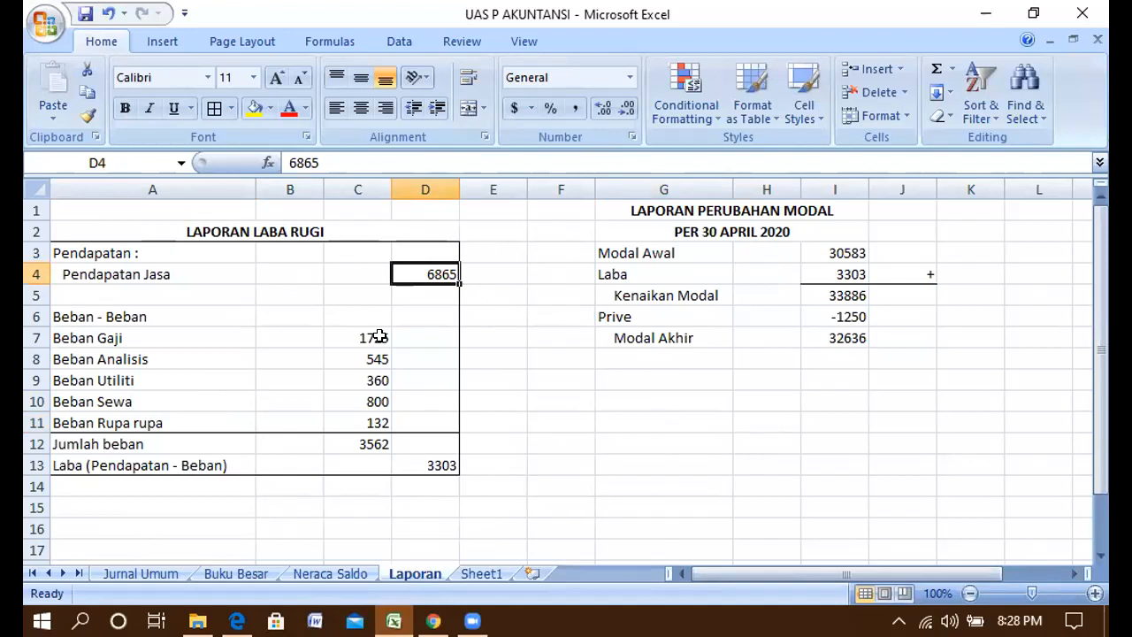
click(321, 574)
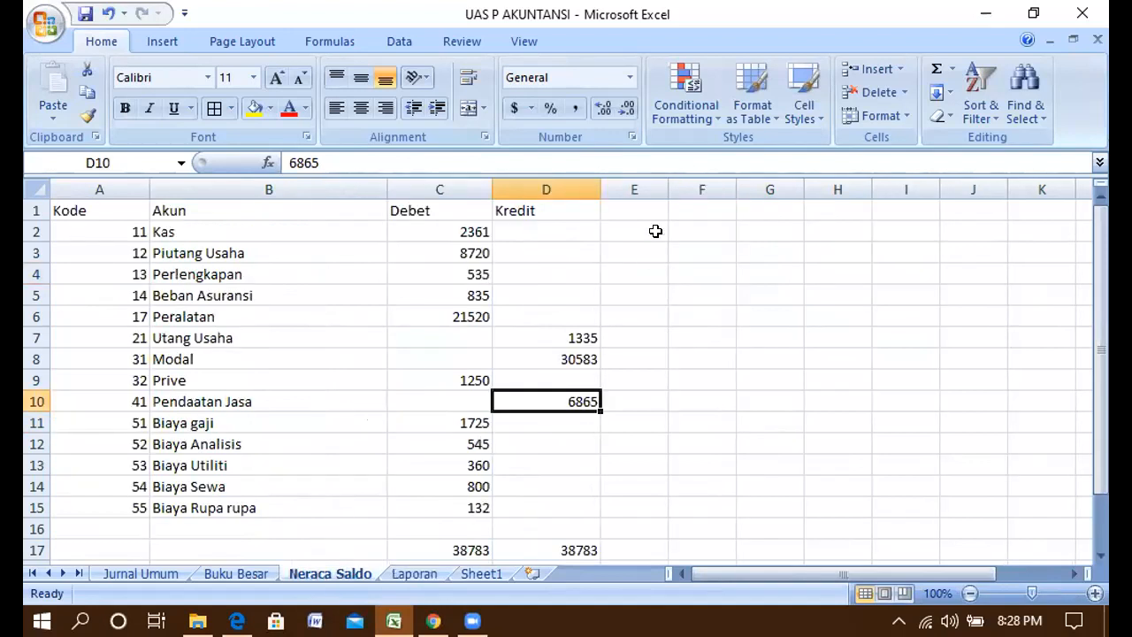
click(420, 569)
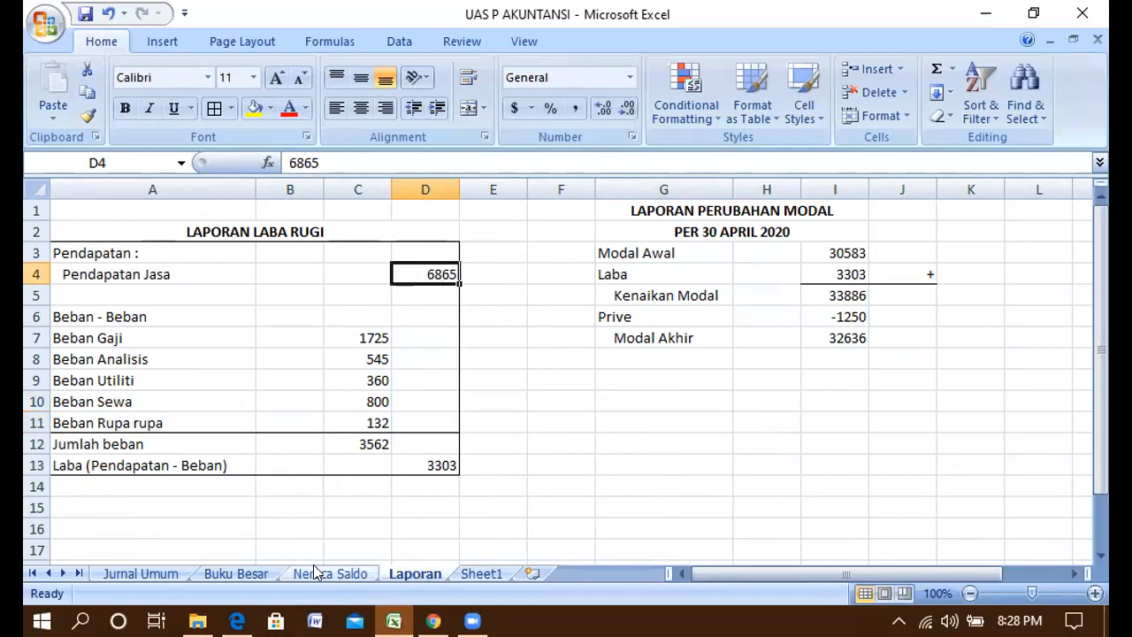
Step: Add a colon after the Beban - Beban heading in Laporan Laba Rugi
click(150, 313)
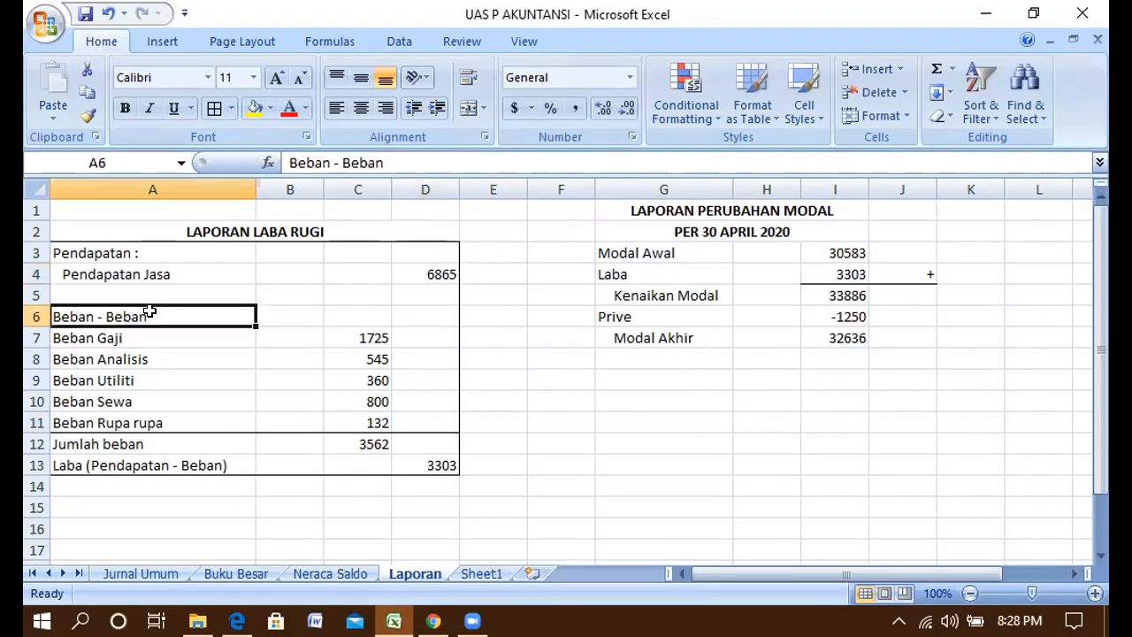
double_click(150, 311)
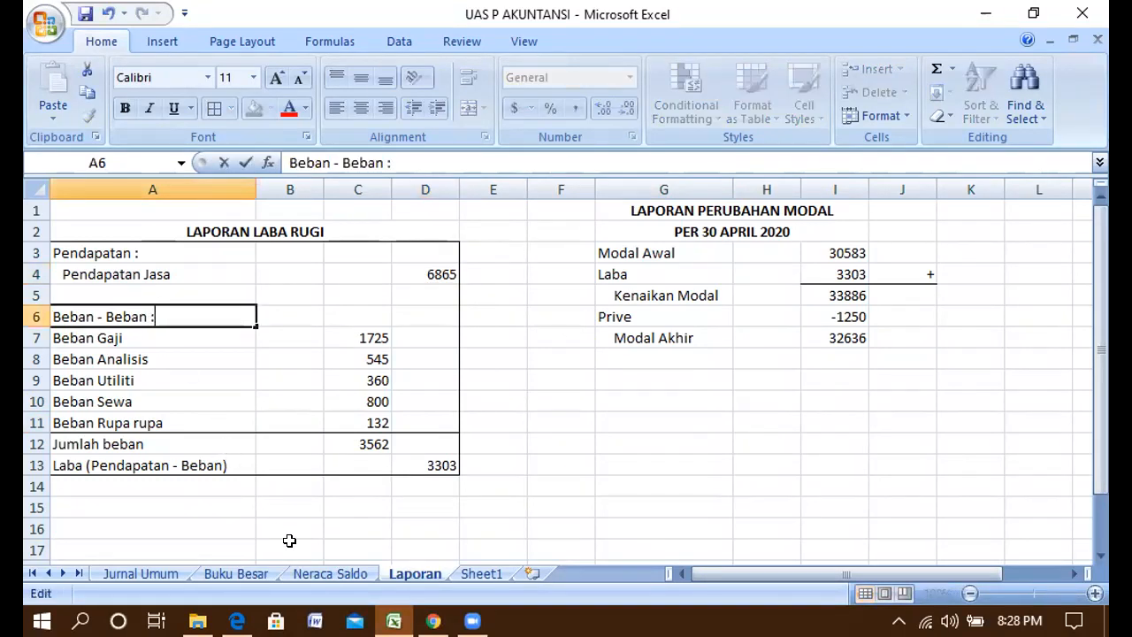
Step: Select the expense accounts from Biaya gaji to Biaya Rupa rupa with their Debet amounts in Neraca Saldo
click(315, 578)
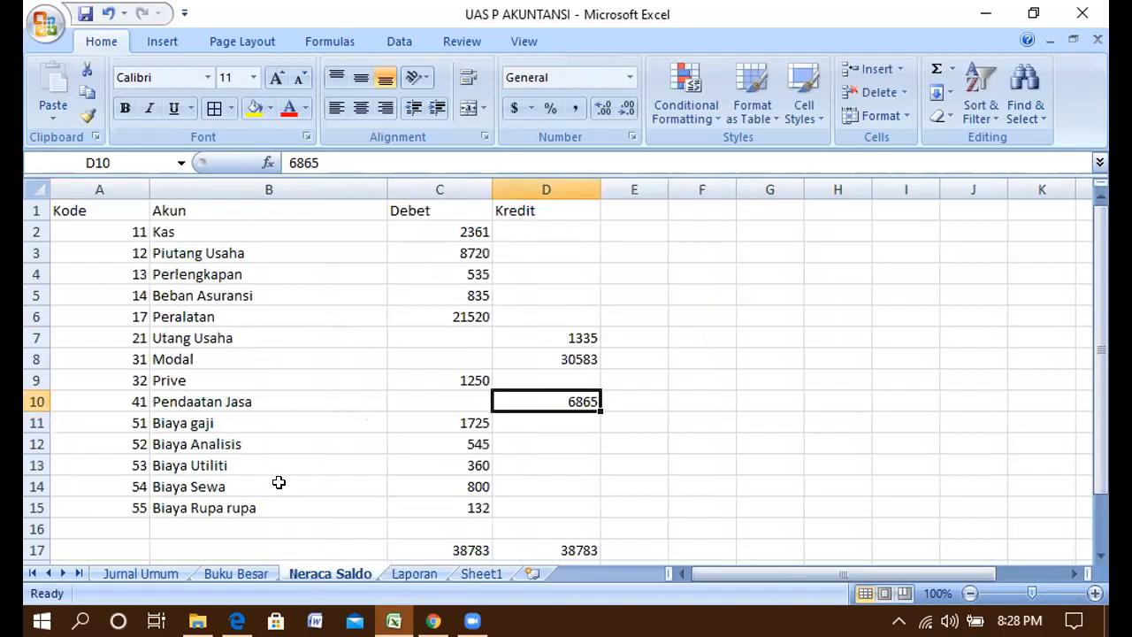
click(194, 419)
drag(291, 422, 445, 500)
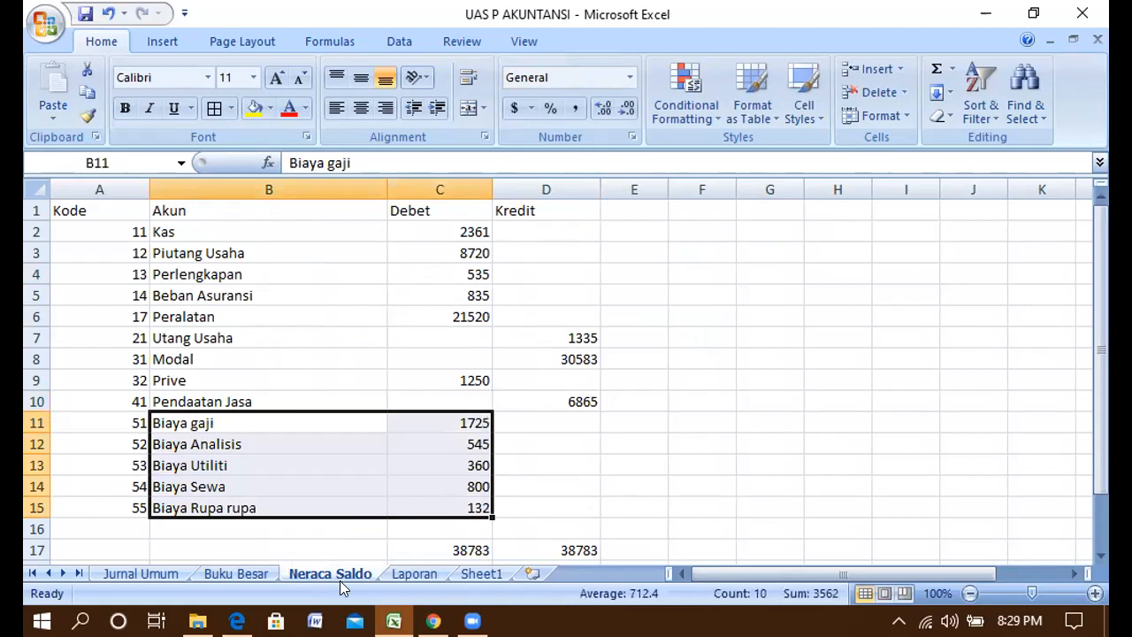
Step: Match the amounts from Beban Gaji to Beban Rupa rupa in Laporan Laba Rugi to the expense accounts in Neraca Saldo
click(406, 579)
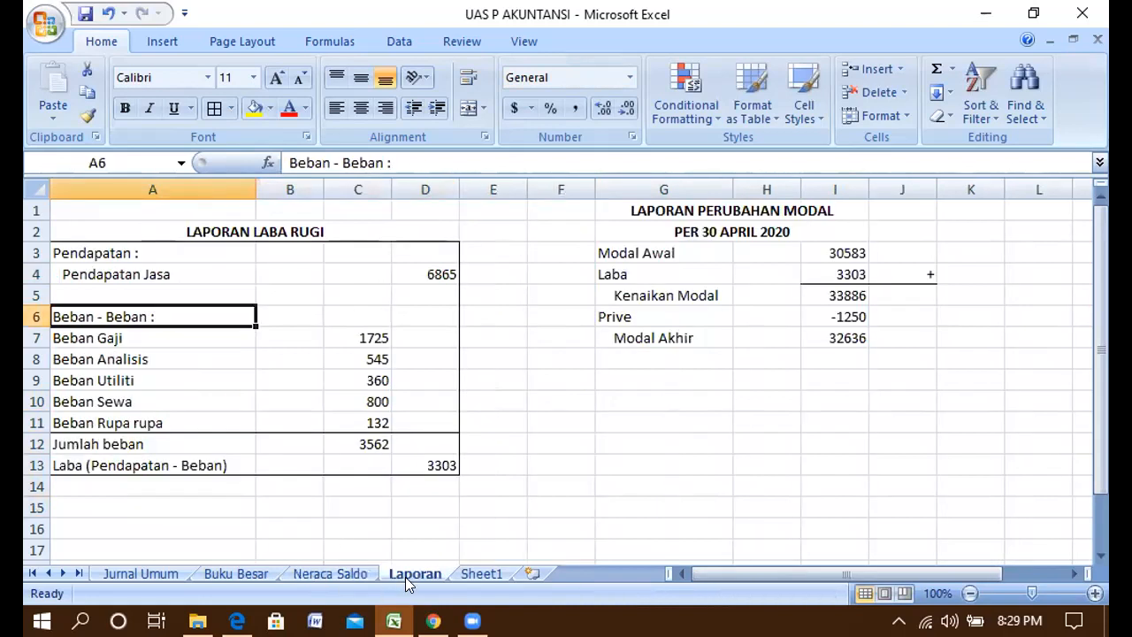
click(225, 380)
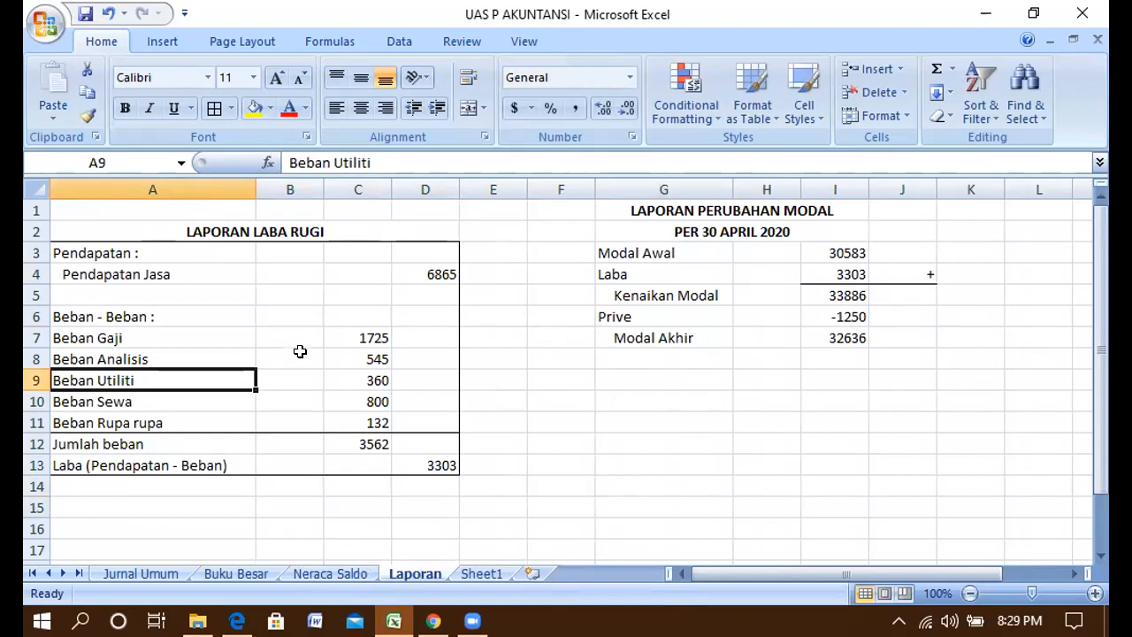
drag(112, 337, 142, 378)
click(341, 337)
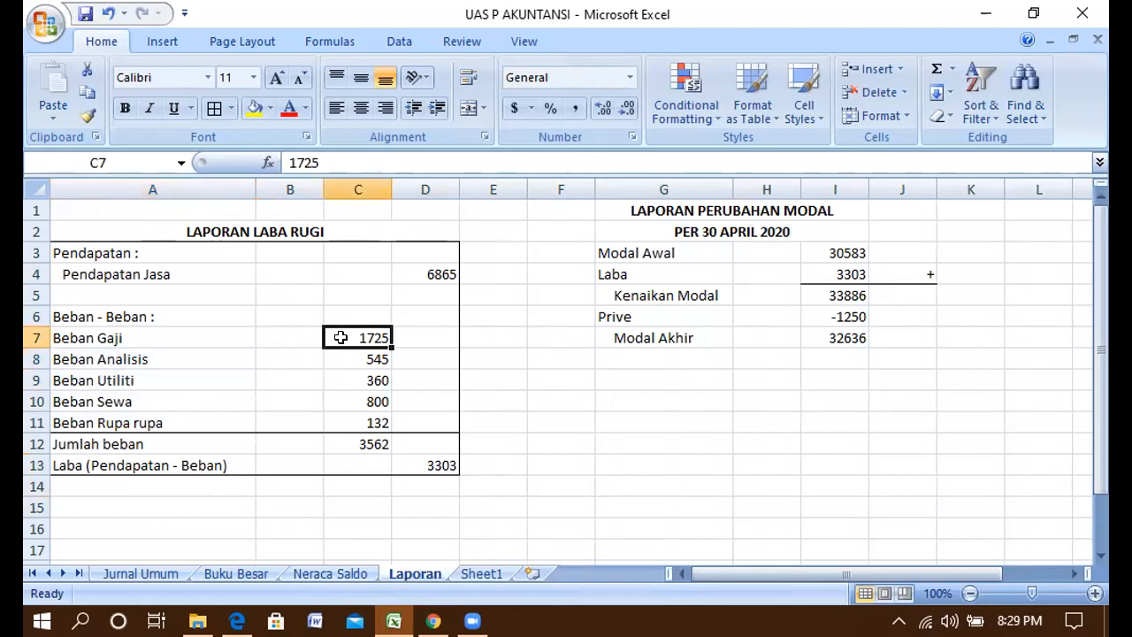
click(321, 574)
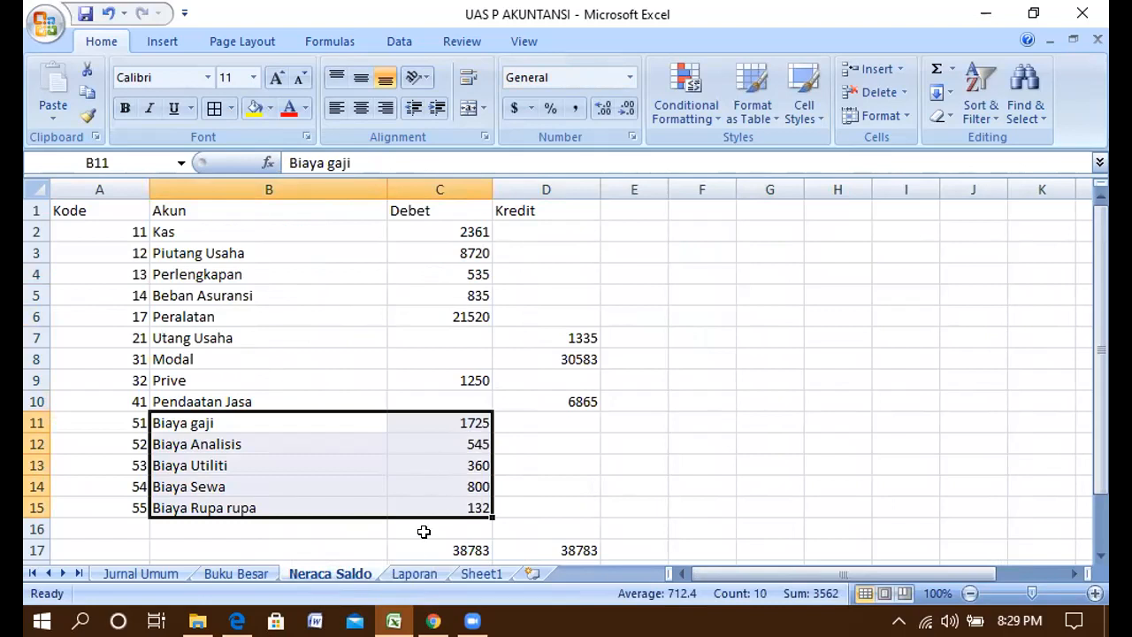
click(411, 574)
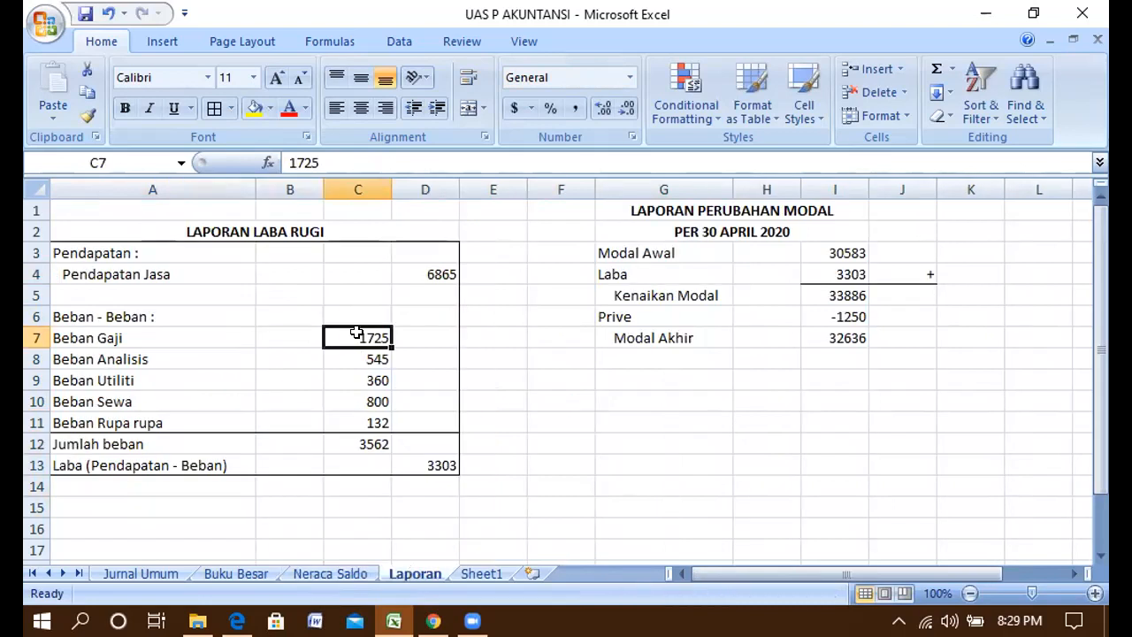
drag(357, 333, 368, 417)
click(530, 402)
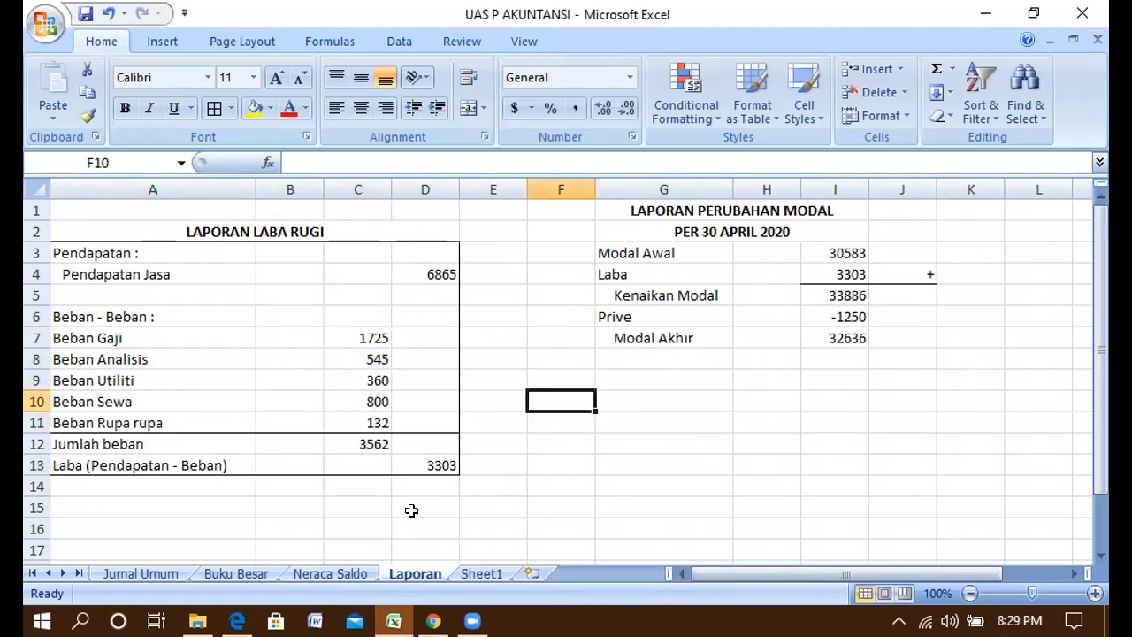
Step: Inspect the Jumlah beban formula and the individual expense amounts it adds up in Laporan Laba Rugi
click(360, 446)
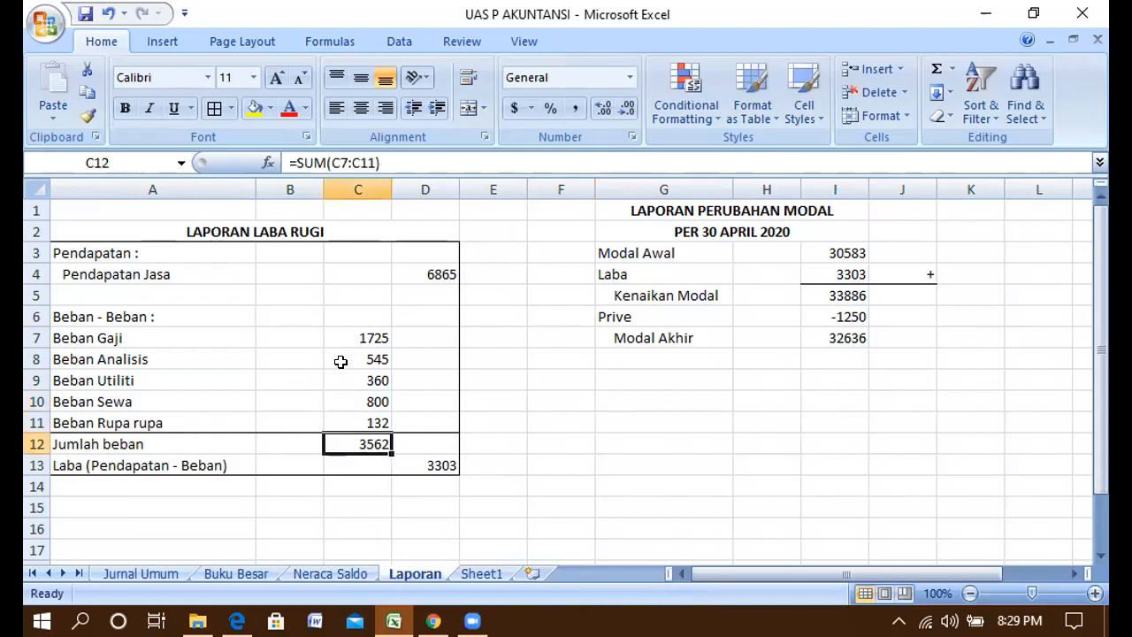
click(181, 354)
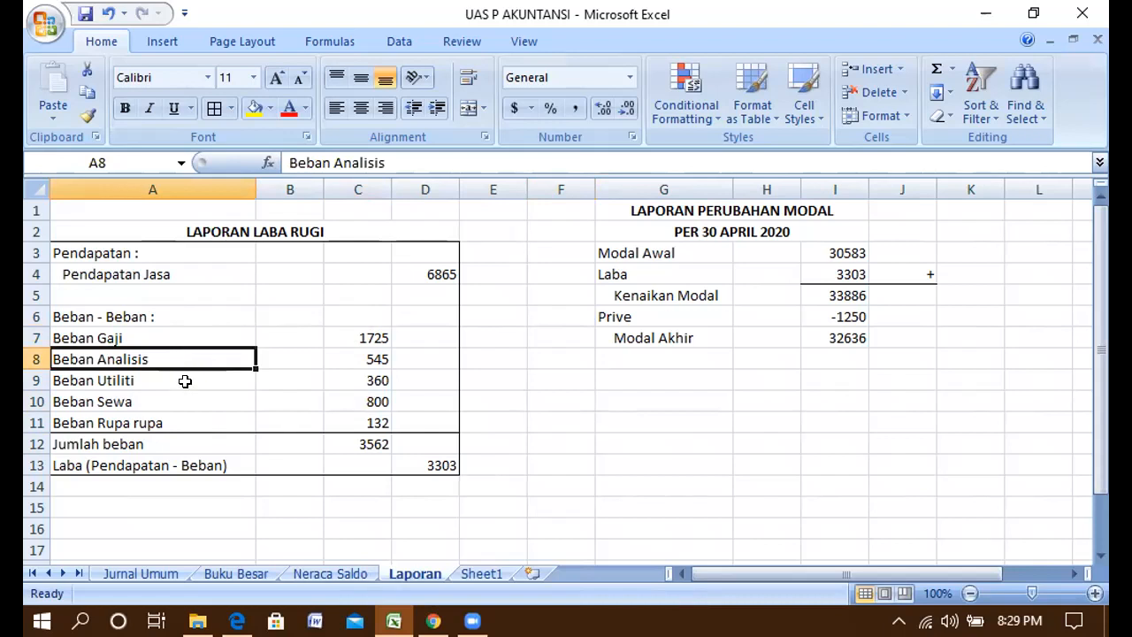
click(345, 337)
drag(345, 337, 349, 423)
click(369, 443)
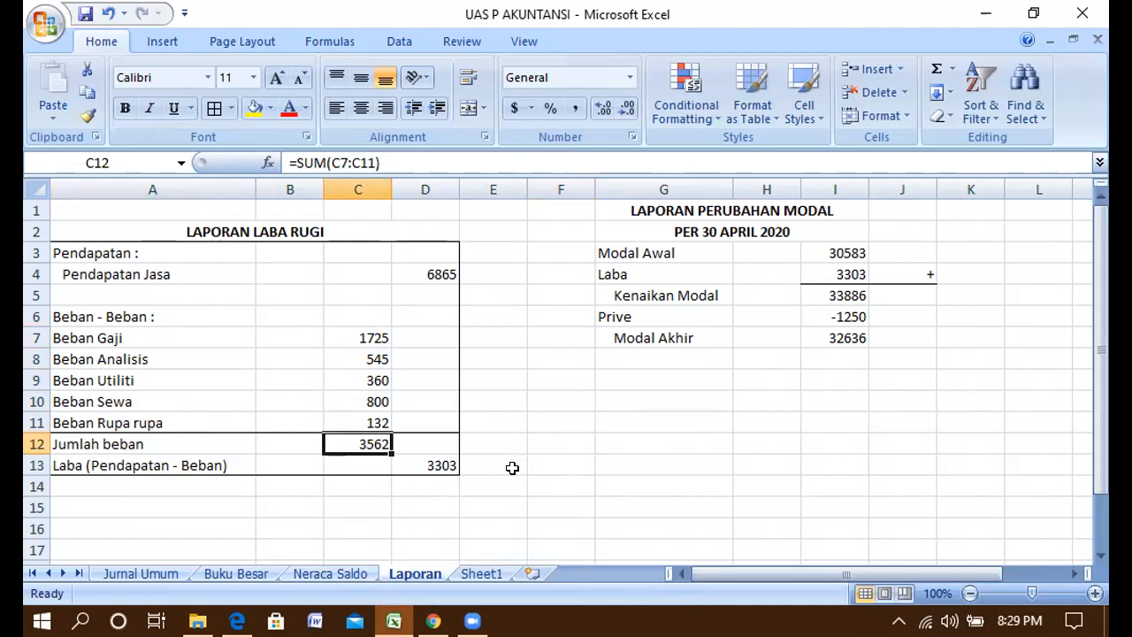
click(551, 323)
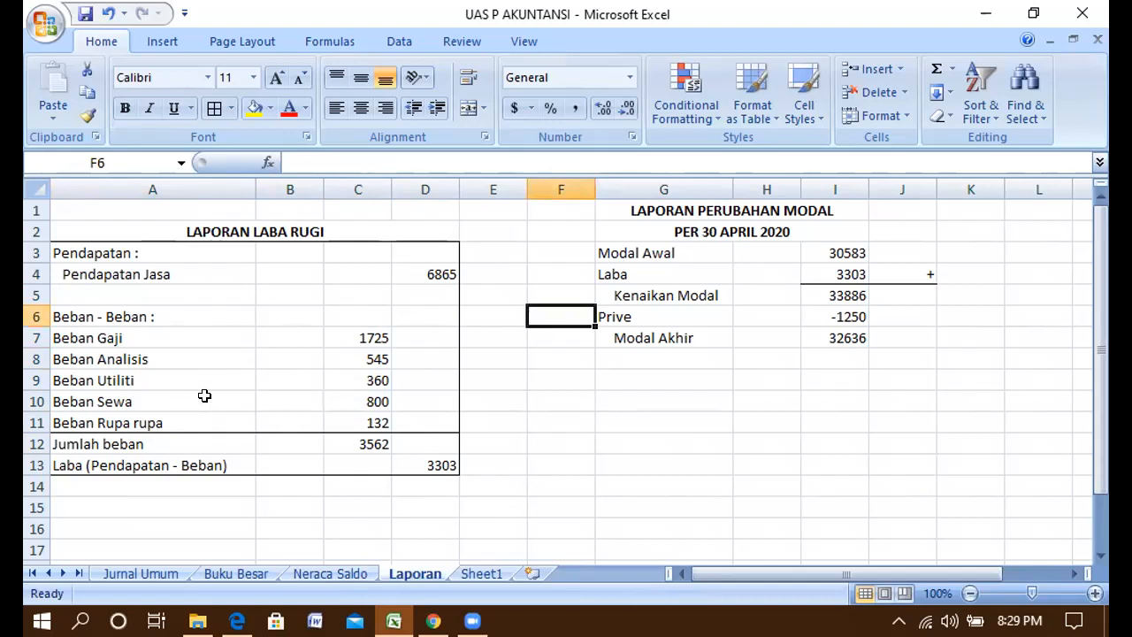
Step: Trace the Laba calculation in Laporan Laba Rugi from Pendapatan Jasa and Jumlah beban to its result cell
click(126, 470)
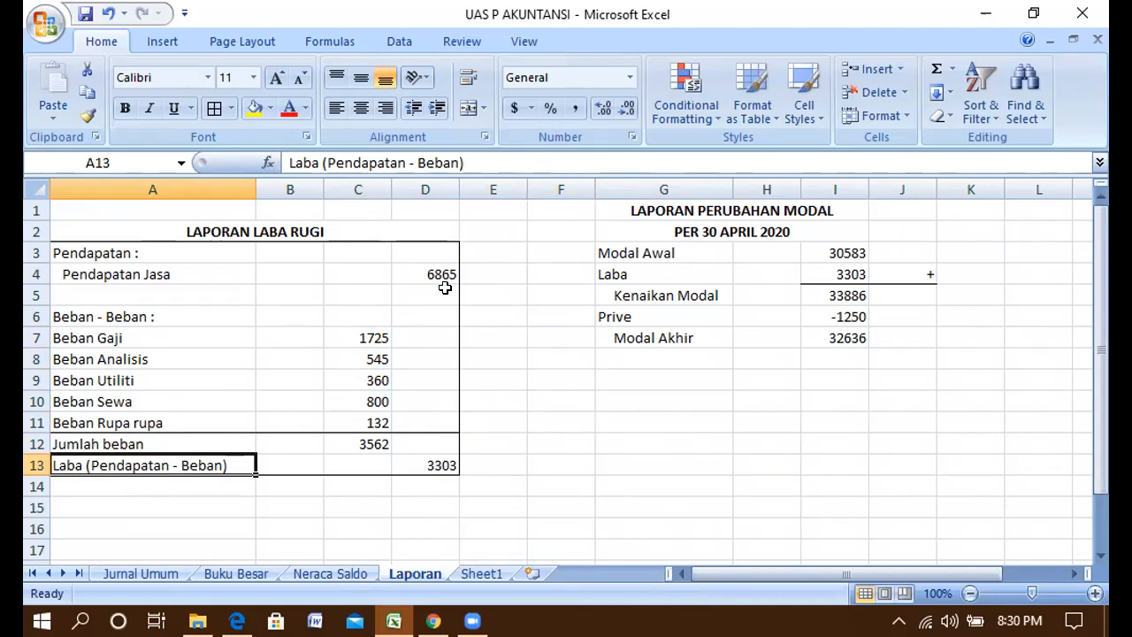
drag(433, 268, 487, 284)
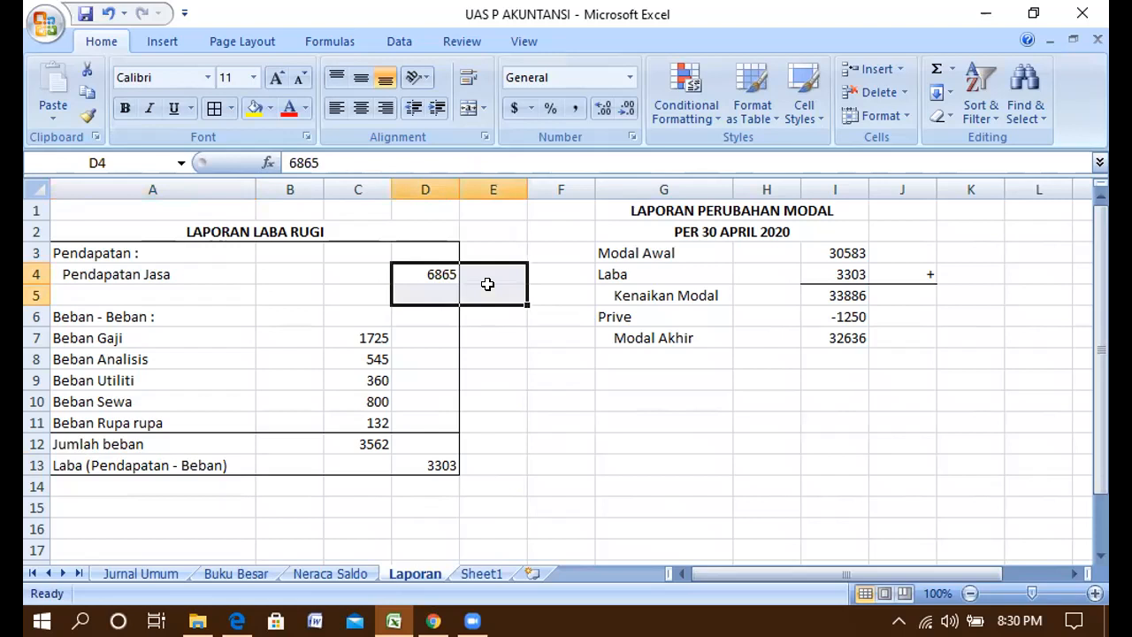
click(365, 443)
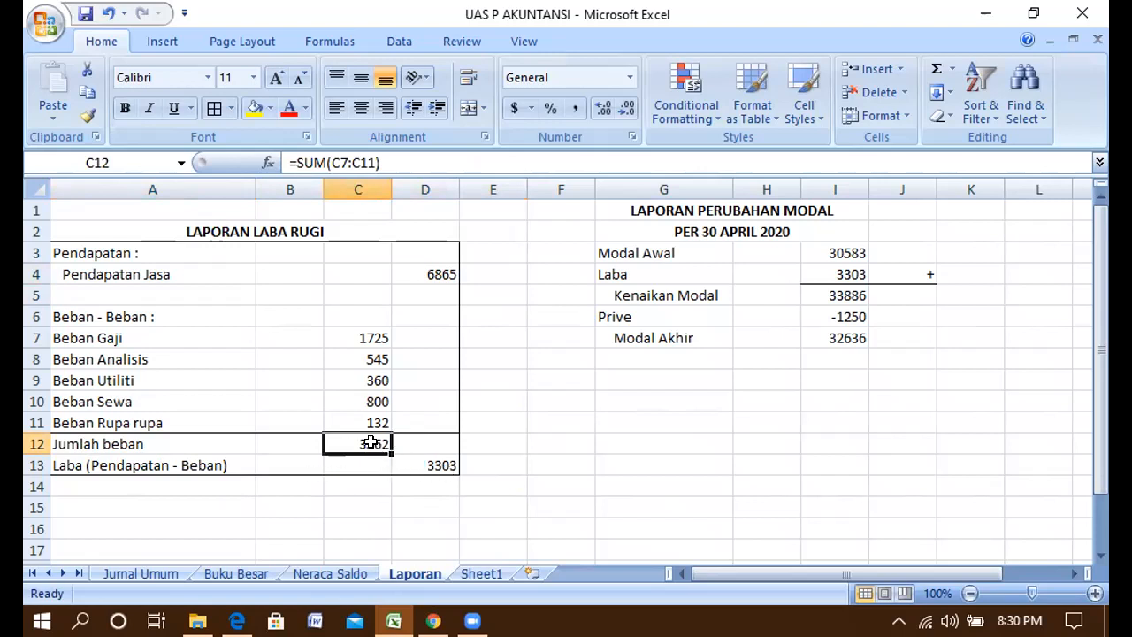
click(425, 461)
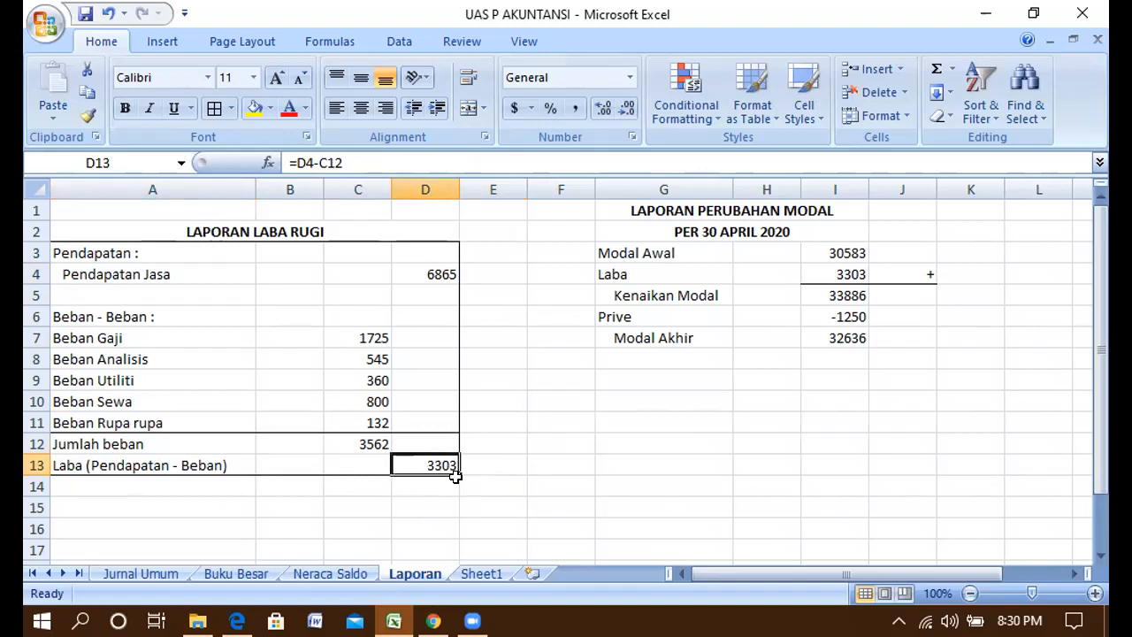
click(499, 471)
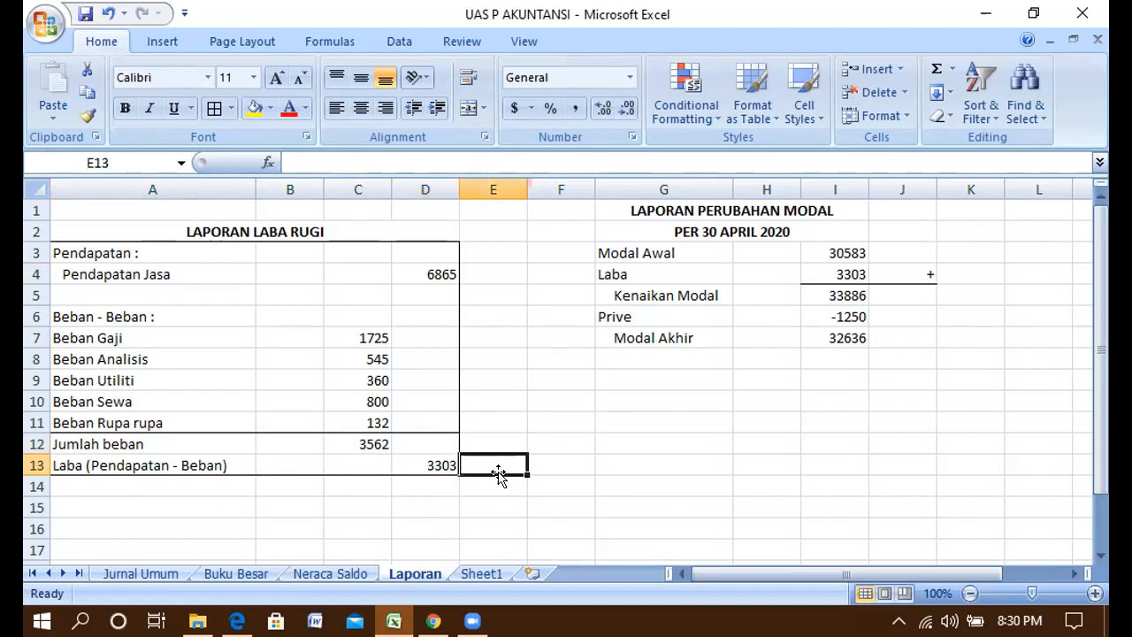
Step: Review the Modal Awal, Laba and Kenaikan Modal lines under the Laporan Perubahan Modal heading
click(648, 202)
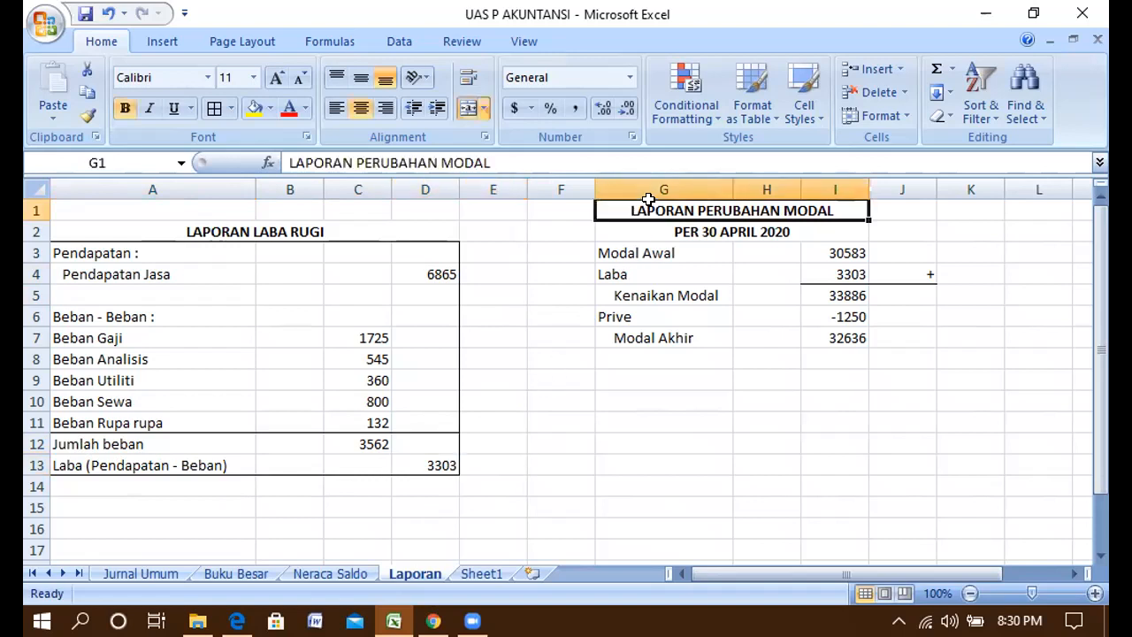
click(647, 251)
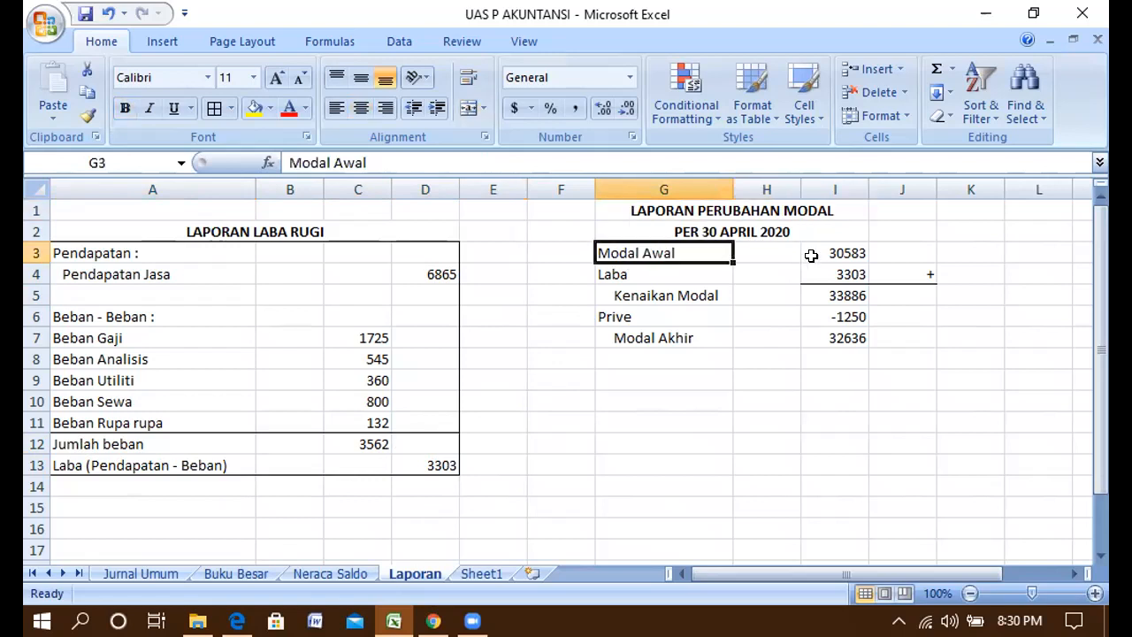
click(656, 270)
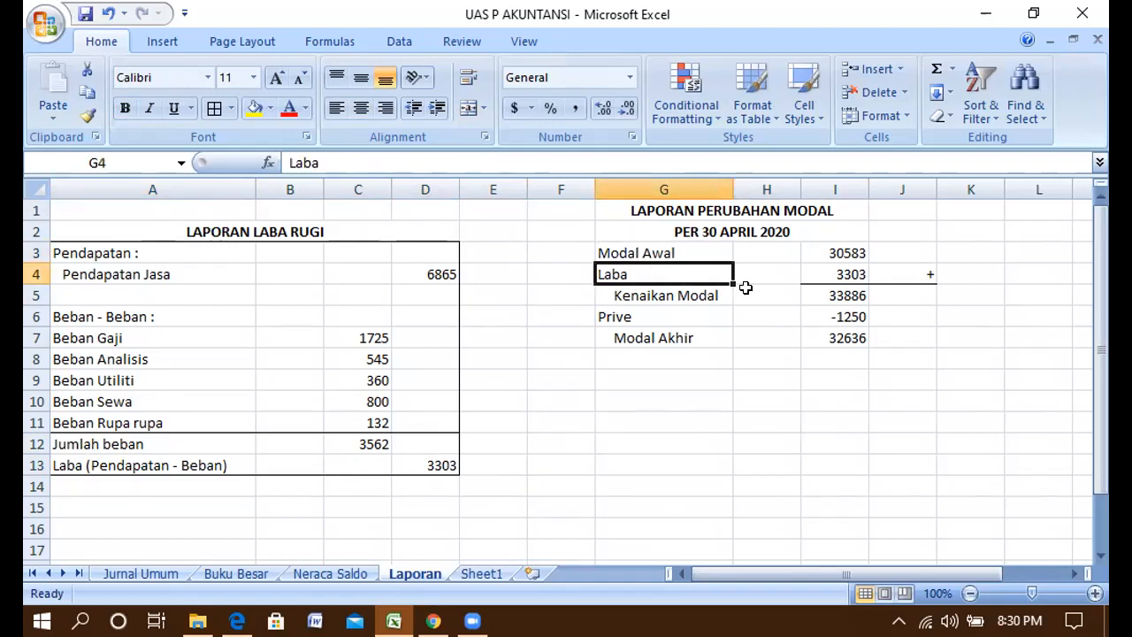
click(693, 301)
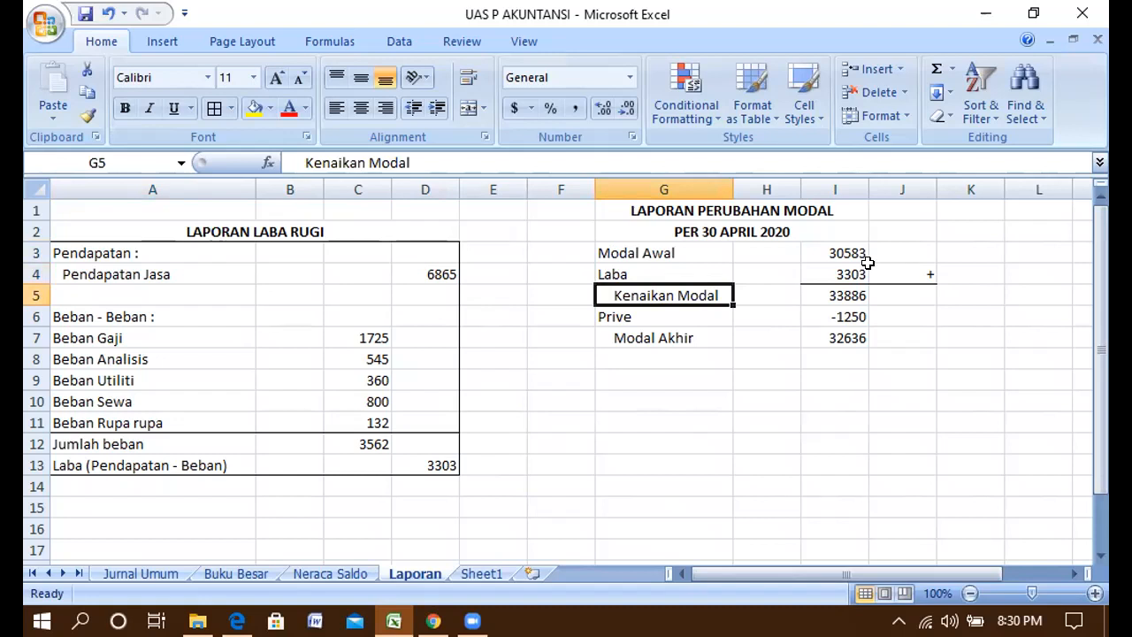
Step: Check the Modal Awal amount, then switch to the exam PDF in Edge and select the opening Modal line
click(835, 252)
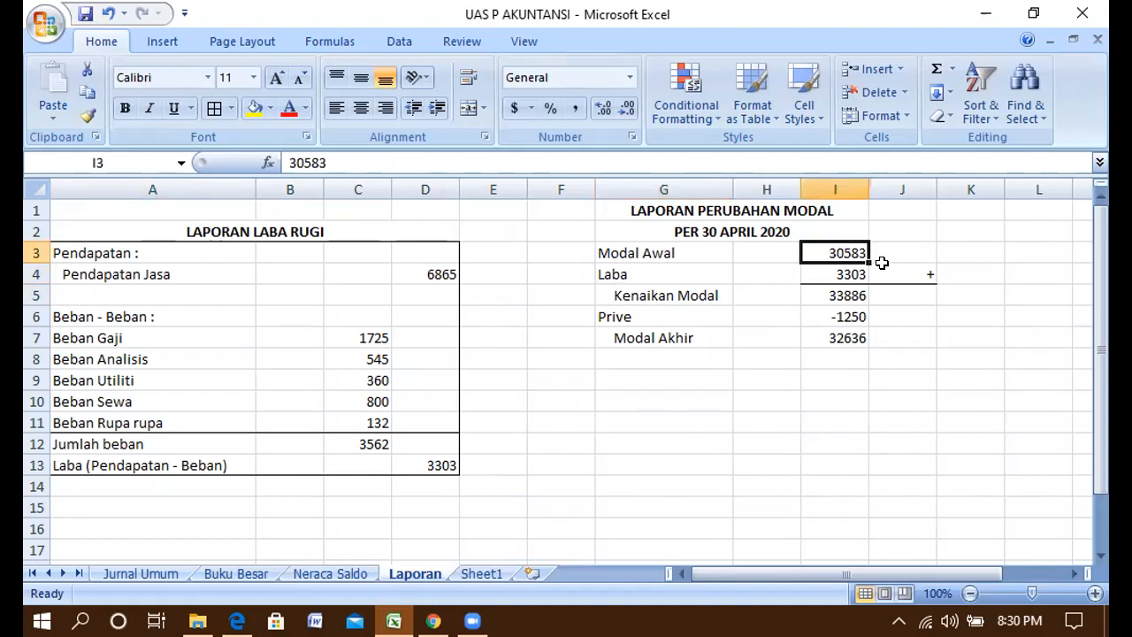
click(880, 265)
click(850, 244)
click(237, 620)
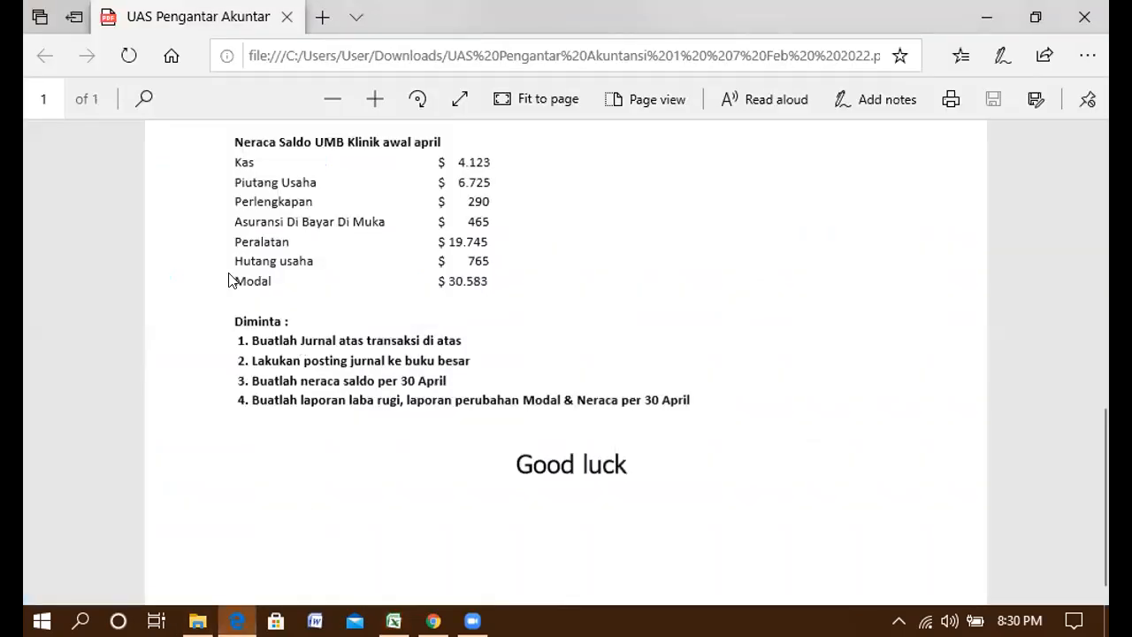
drag(235, 270, 481, 288)
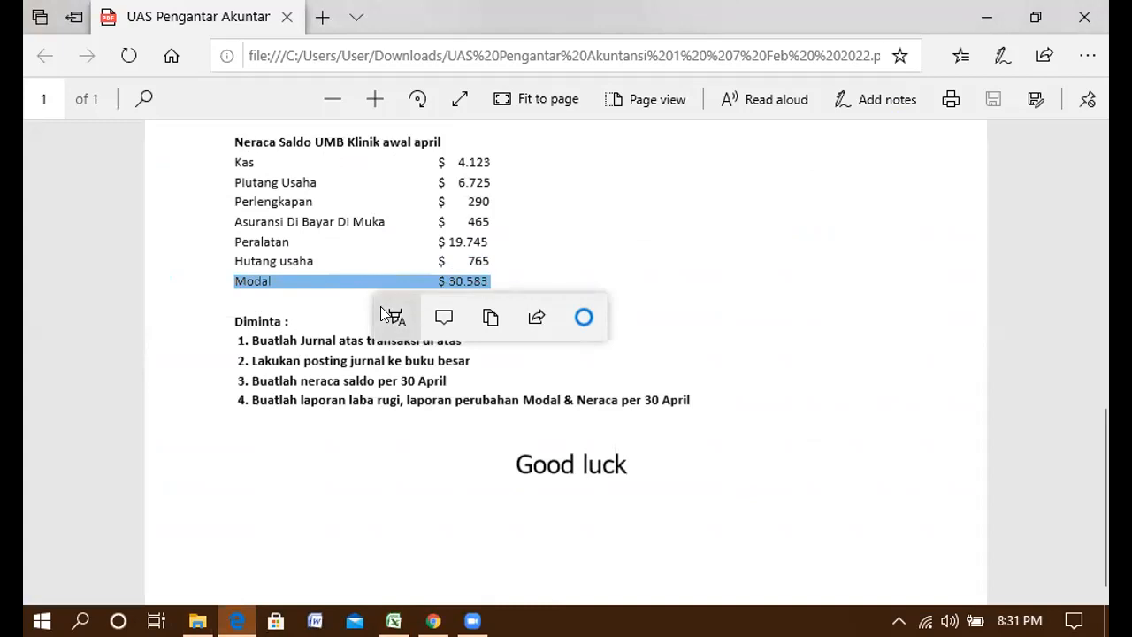
Step: Return to Excel, match Laba in Laporan Perubahan Modal to Laporan Laba Rugi, and inspect the Kenaikan Modal formula
click(394, 621)
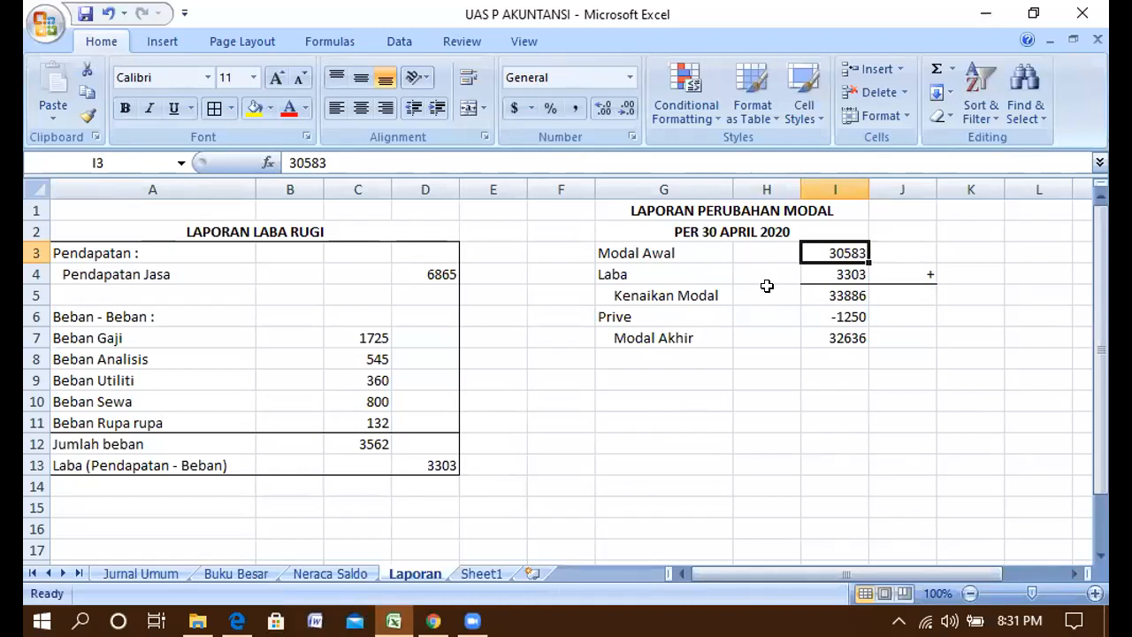
click(816, 277)
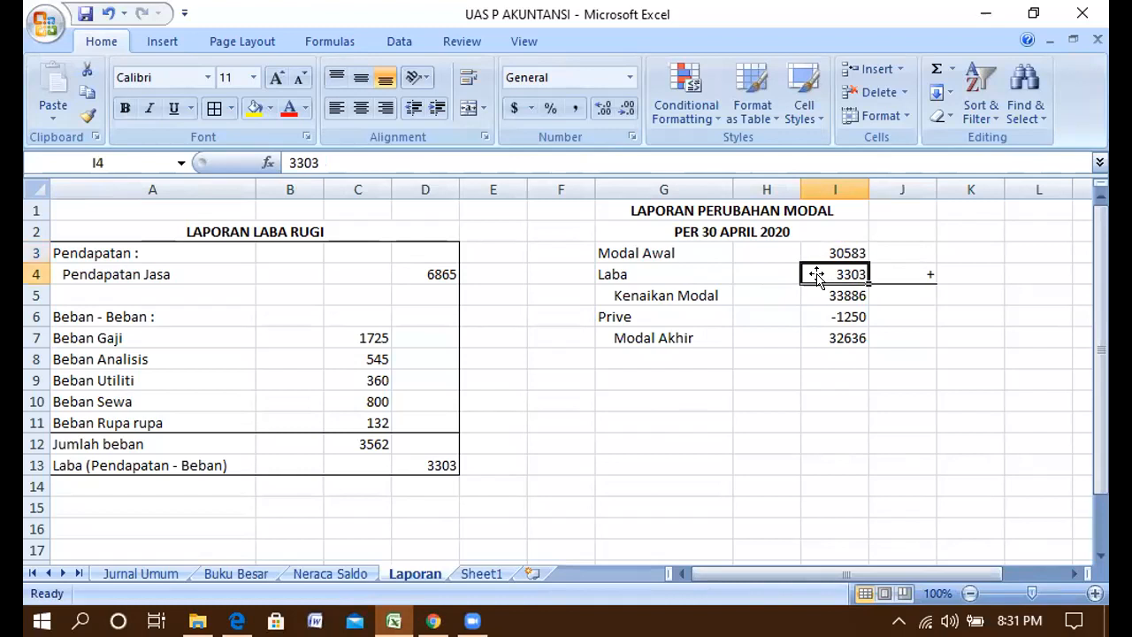
click(432, 462)
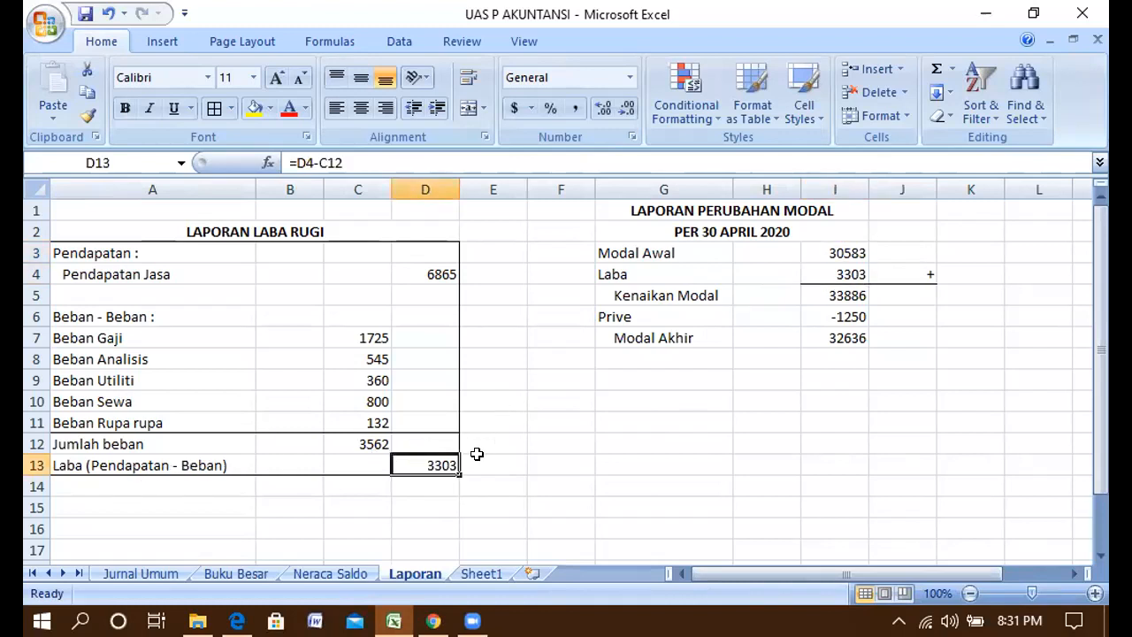
click(848, 269)
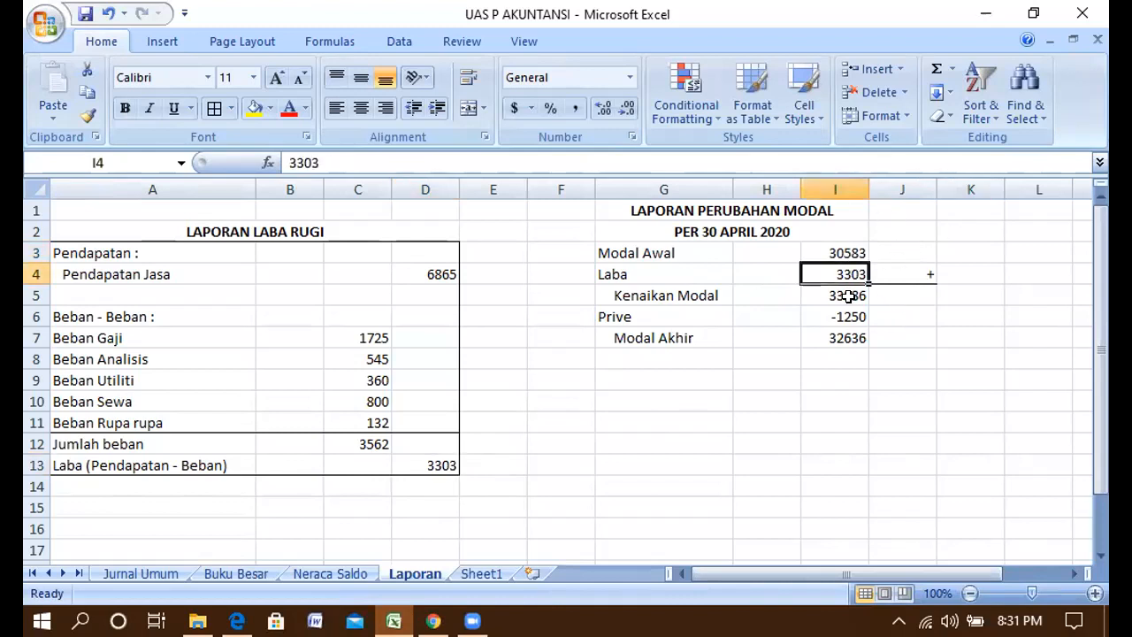
click(848, 296)
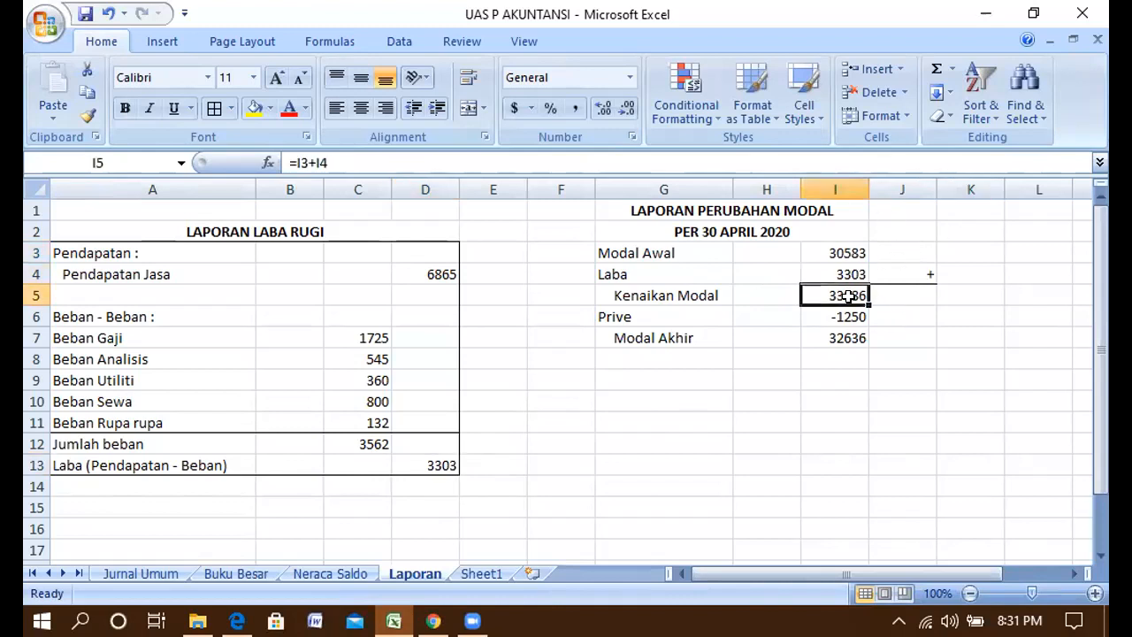
click(905, 298)
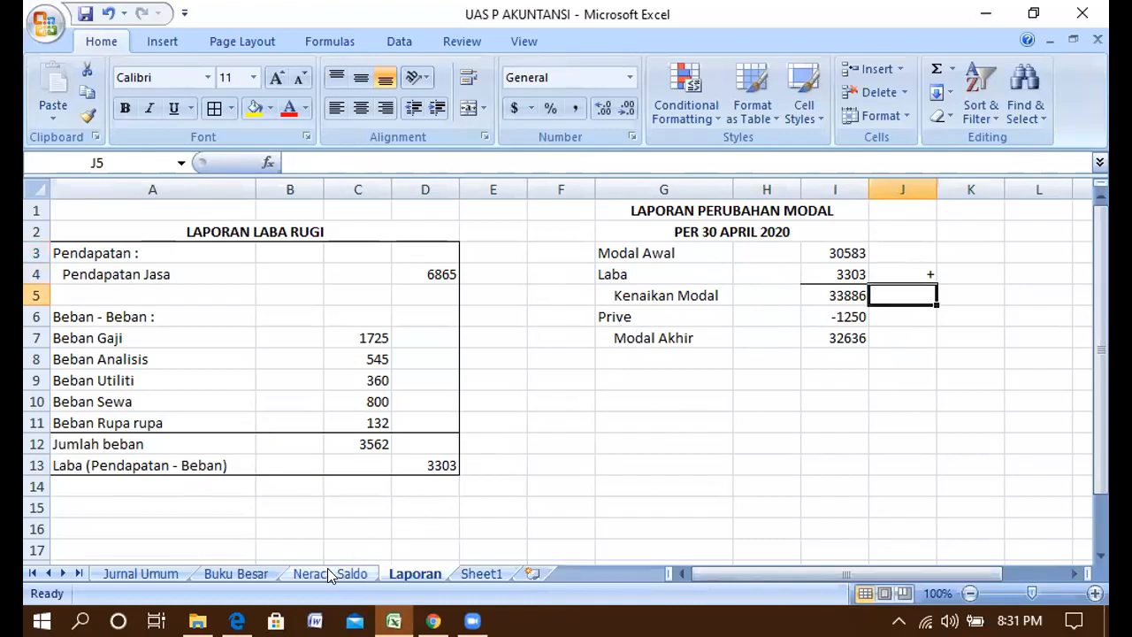
Step: Find the 27-Apr Prive debit in Jurnal Umum and compare it with the Prive deduction from Kenaikan Modal in Laporan
click(168, 572)
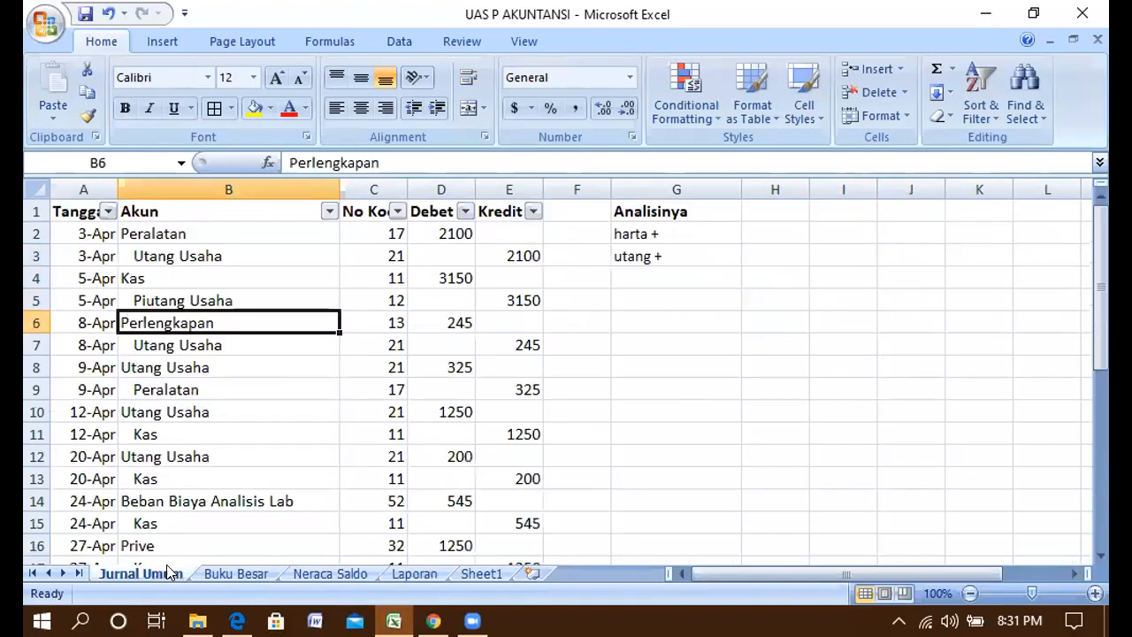
click(176, 540)
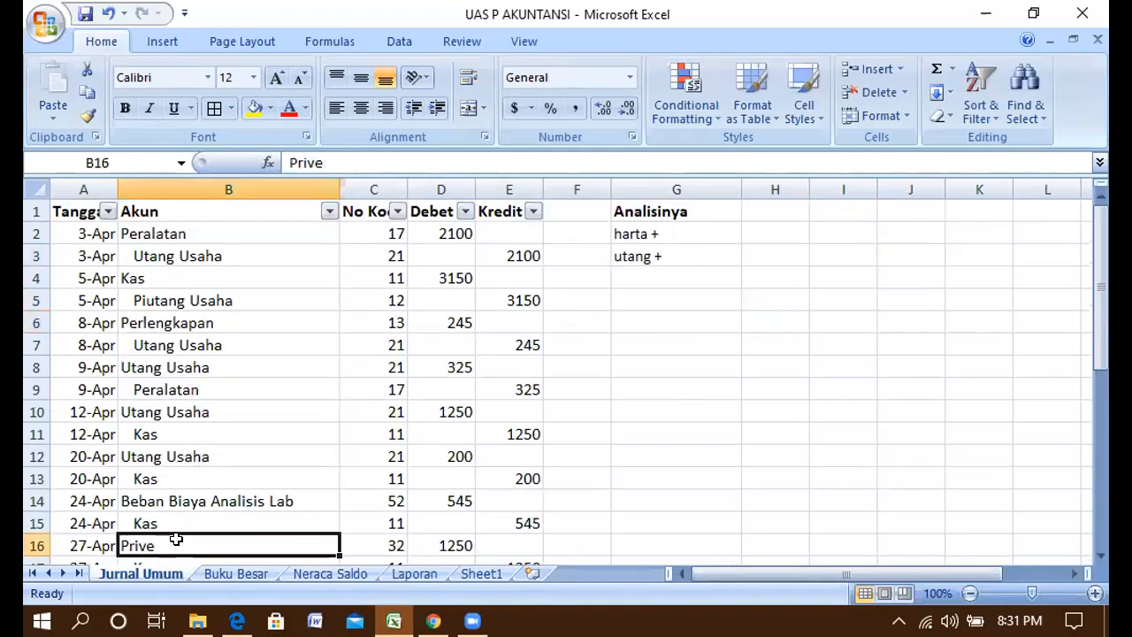
key(Down)
key(Down)
key(Down)
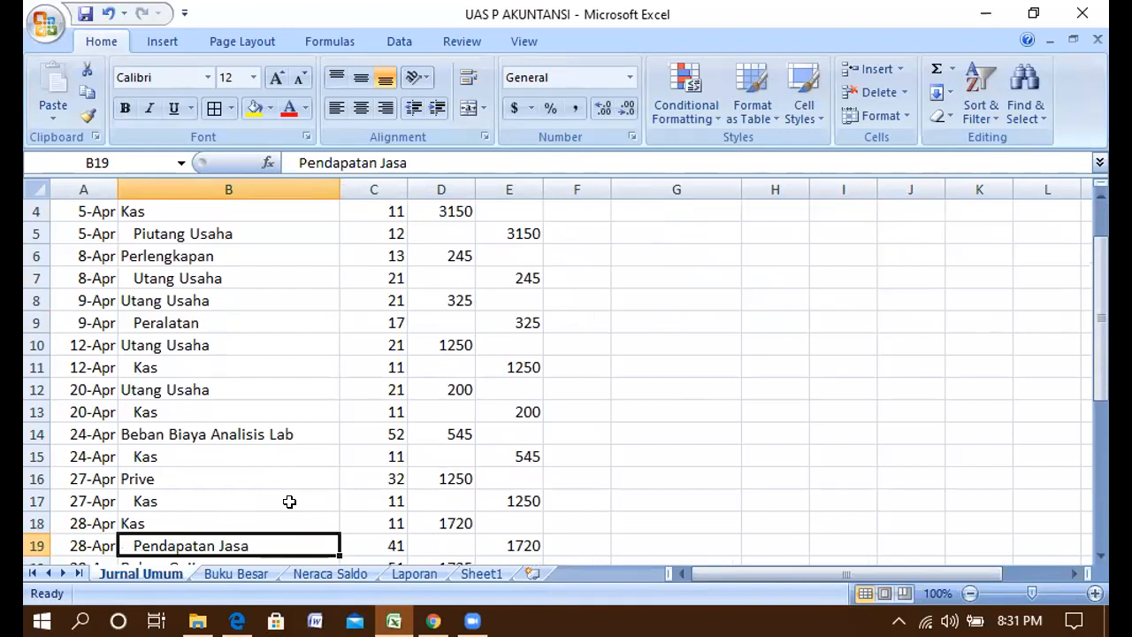
click(434, 477)
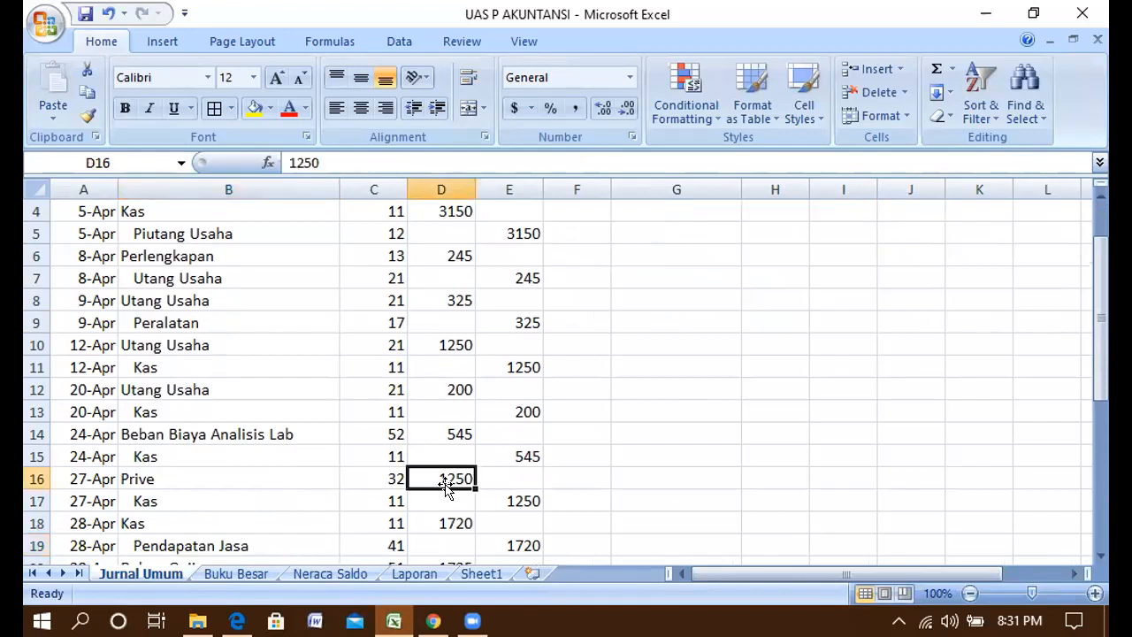
click(416, 573)
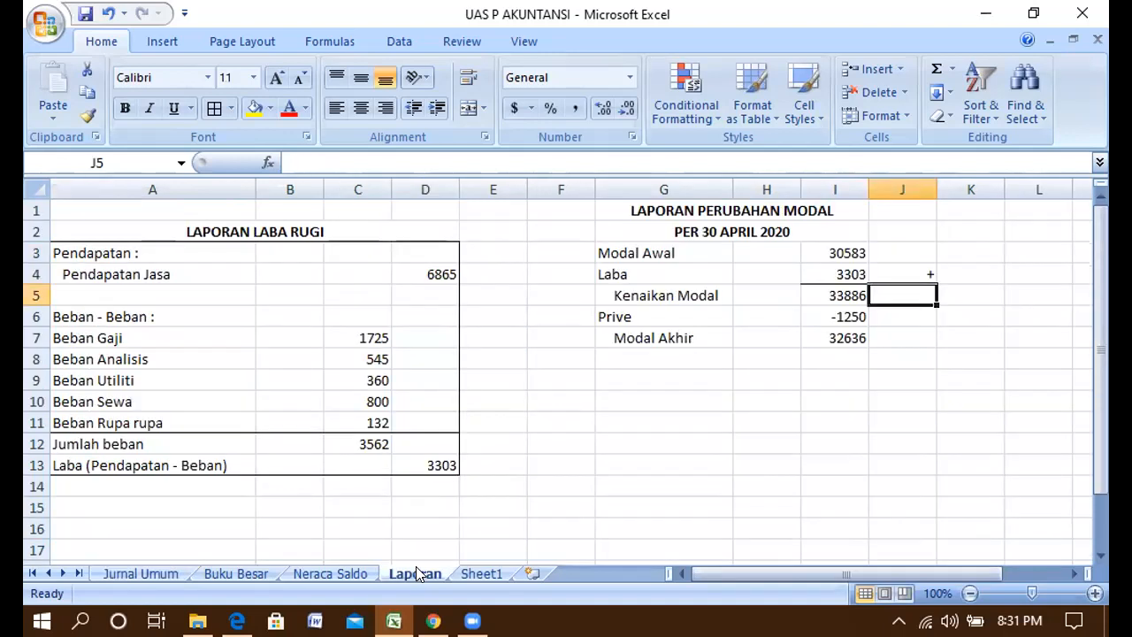
click(849, 318)
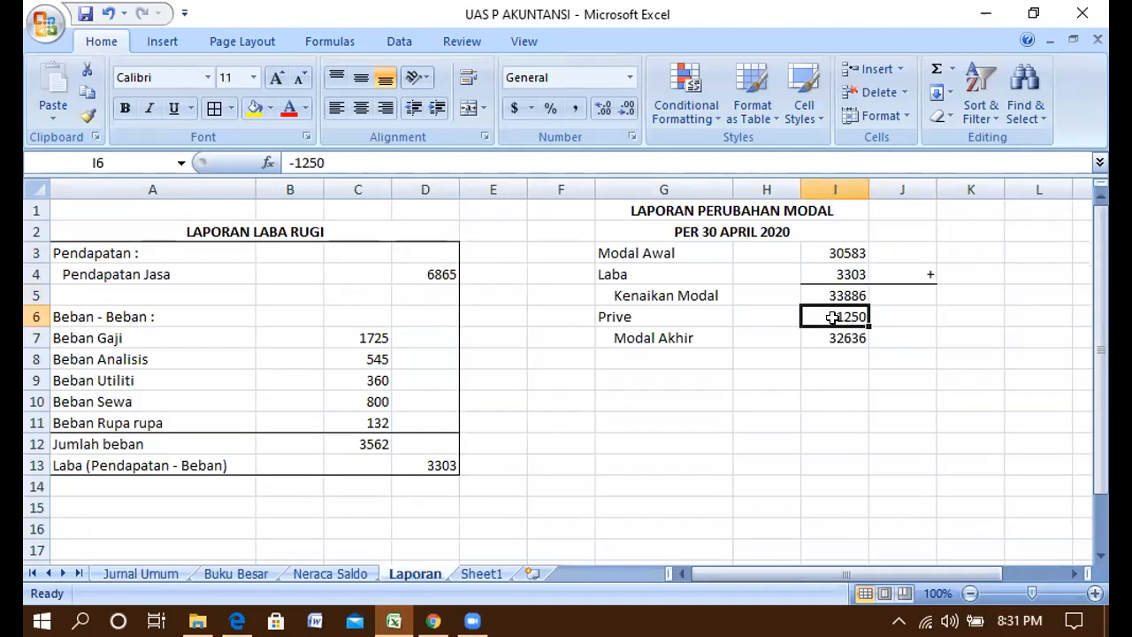
click(833, 296)
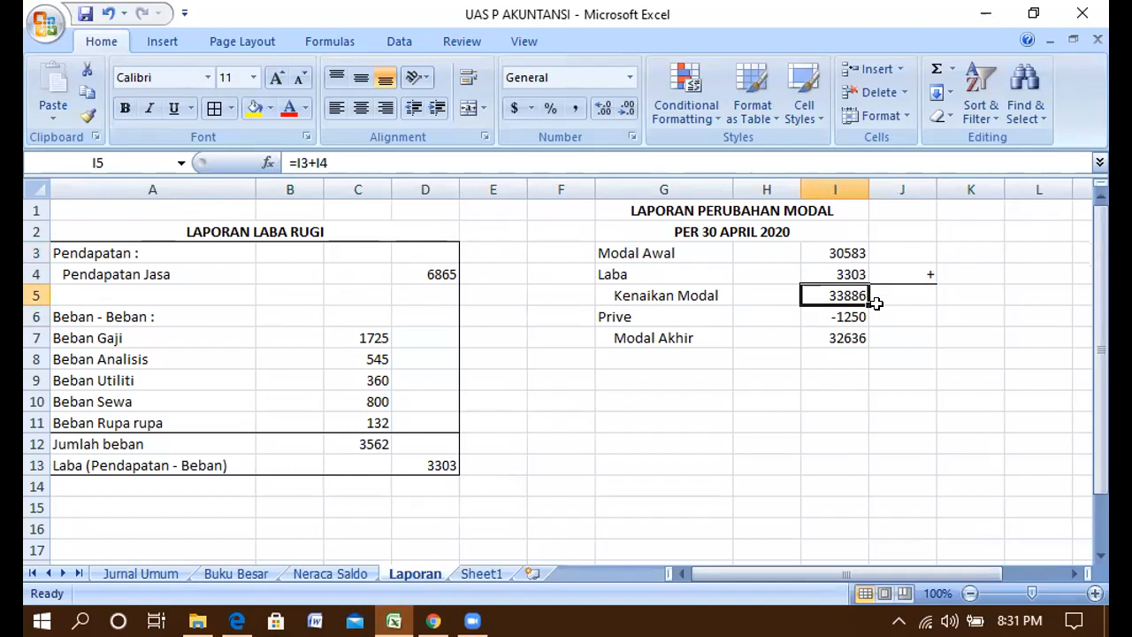
Step: Inspect the formula behind the Modal Akhir amount in Laporan Perubahan Modal
click(845, 338)
drag(851, 339, 868, 357)
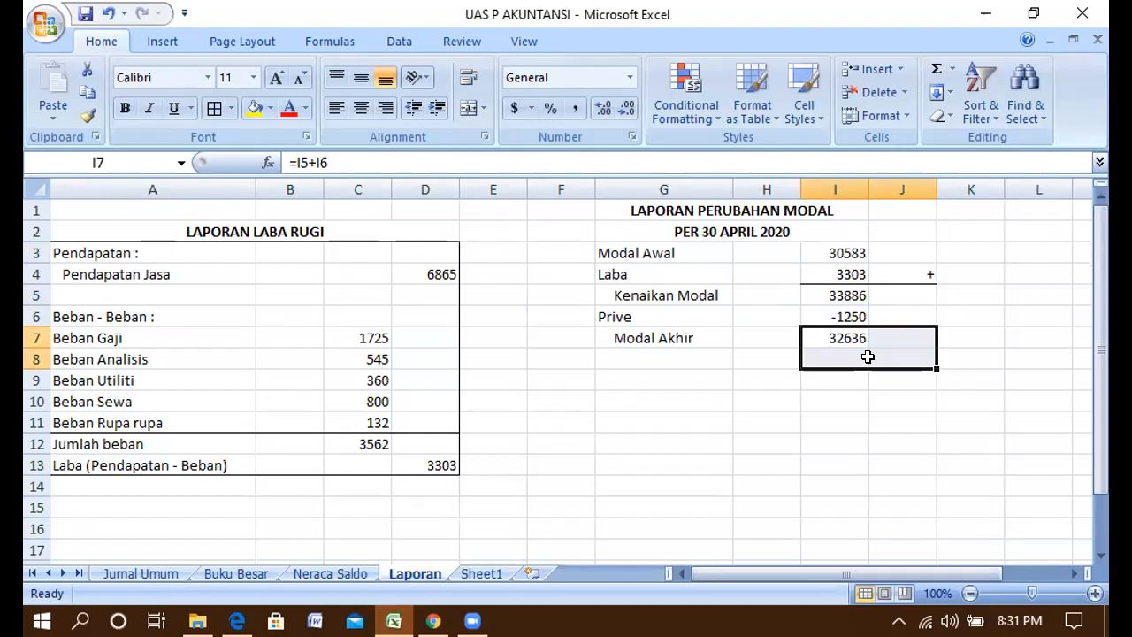
click(782, 415)
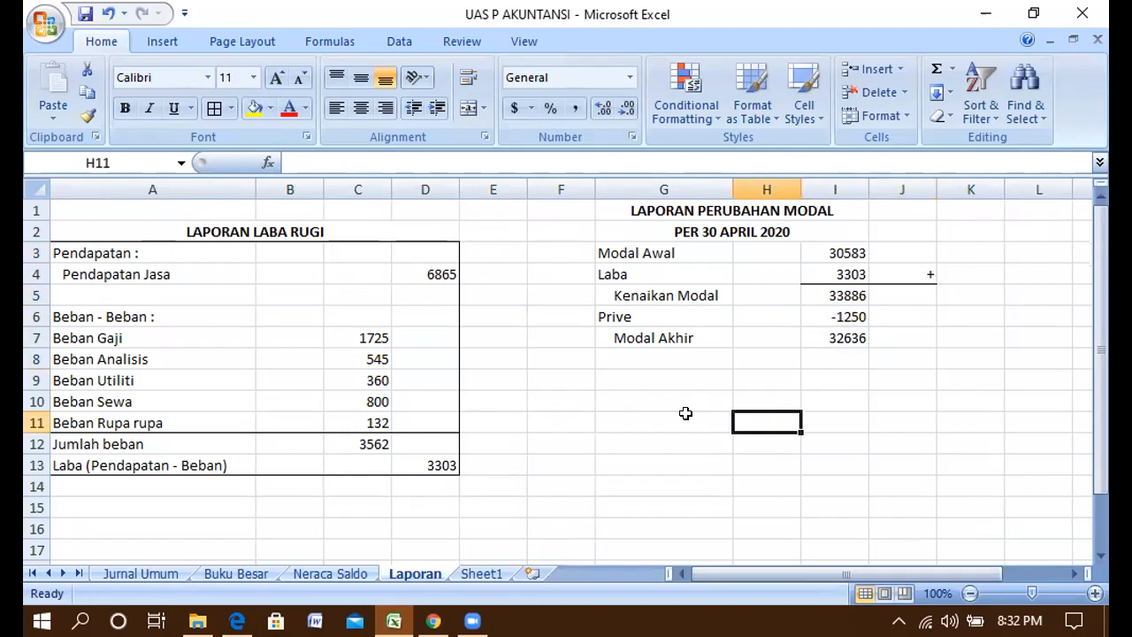
mouse_move(776, 577)
mouse_down()
mouse_move(856, 577)
mouse_move(769, 579)
mouse_up()
Step: Review the accounting flow from the start of Jurnal Umum through Buku Besar and Neraca Saldo, ending on the Laporan sheet
click(320, 572)
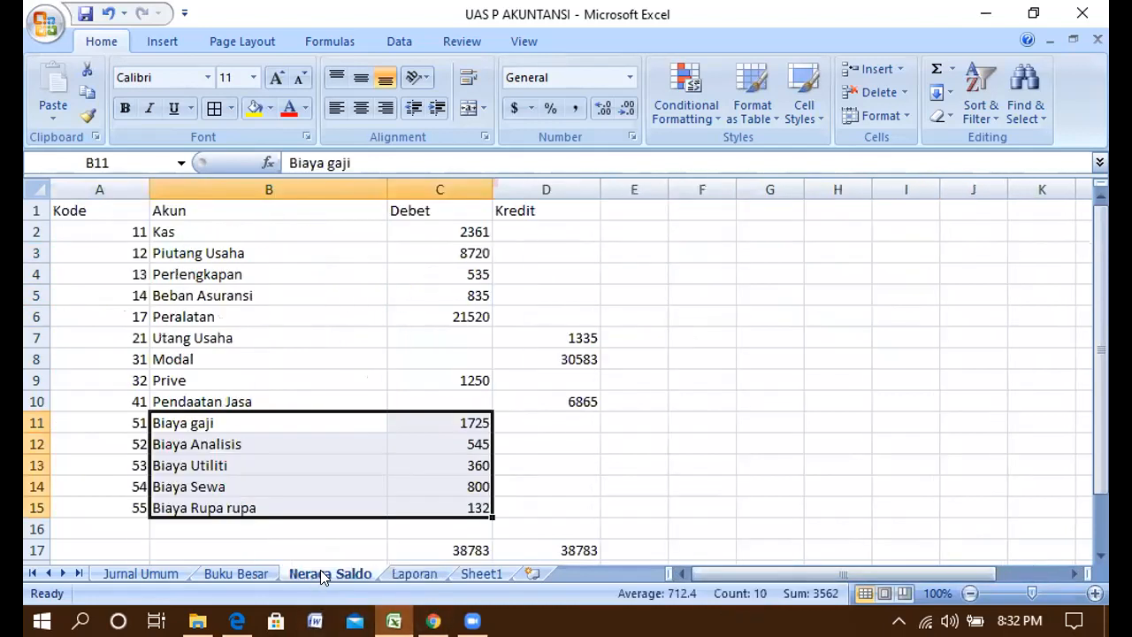
click(237, 573)
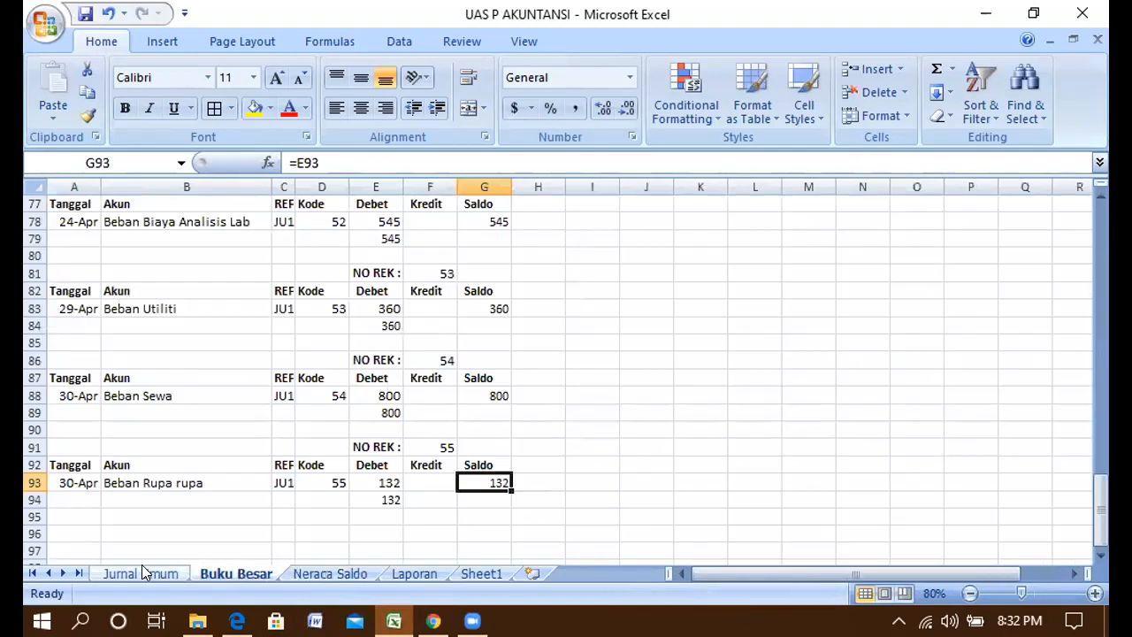
click(142, 573)
click(228, 573)
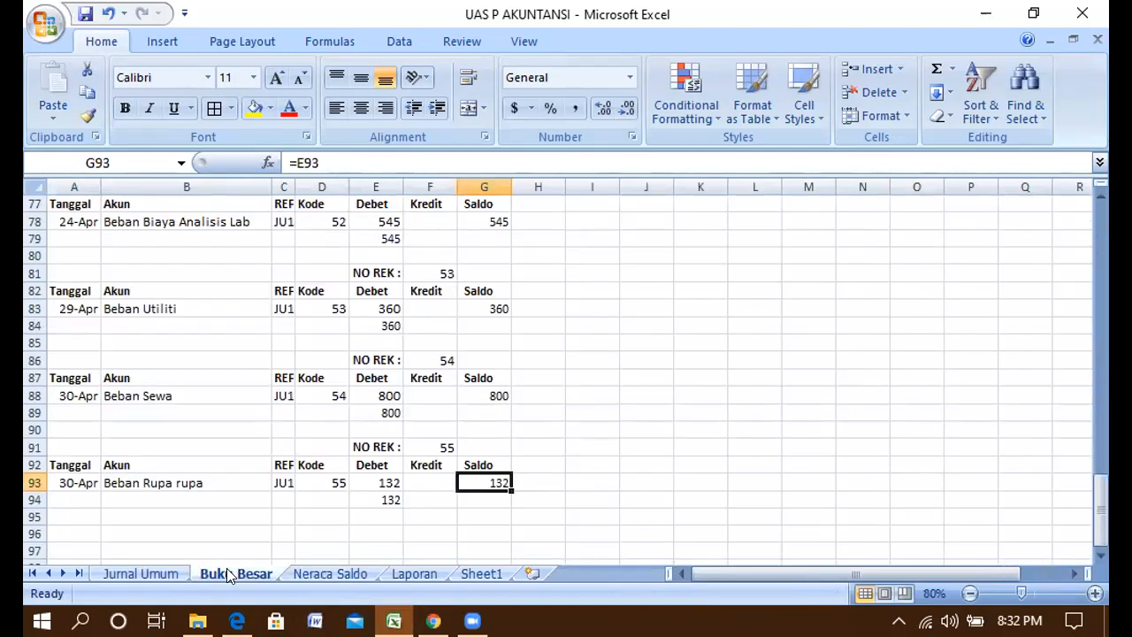
click(129, 573)
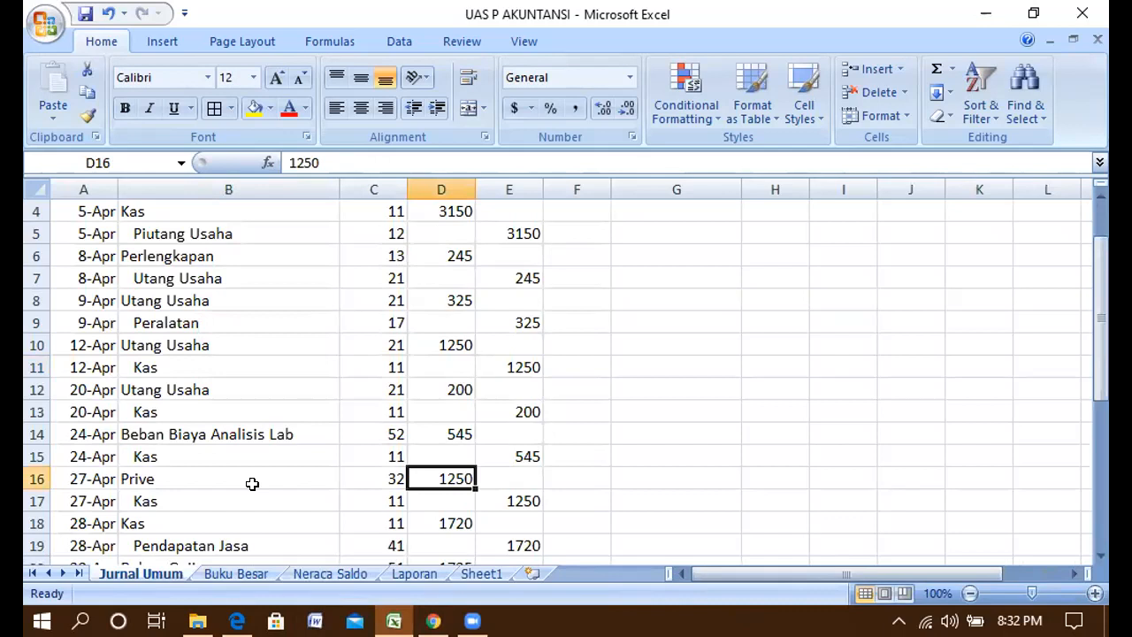
drag(1101, 353, 1101, 321)
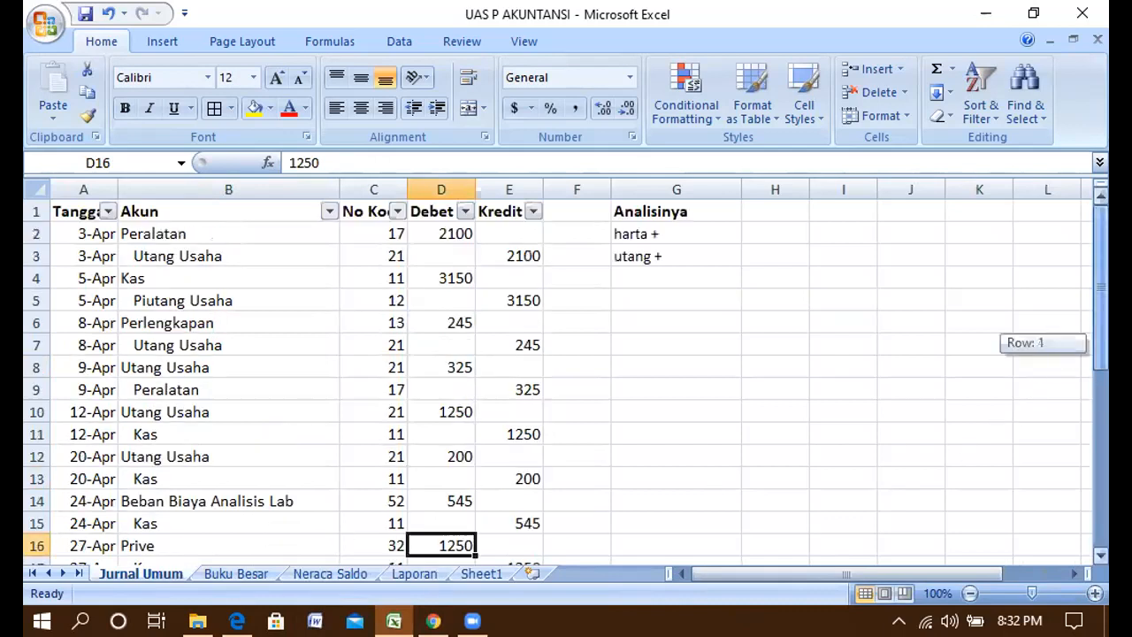
click(251, 571)
click(299, 572)
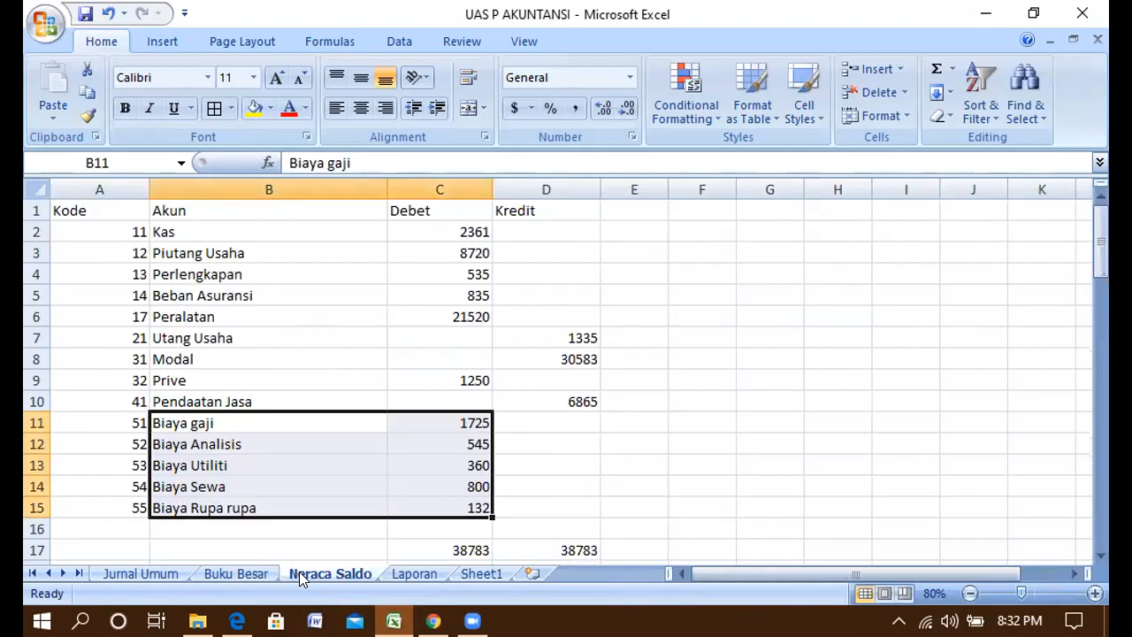
click(432, 573)
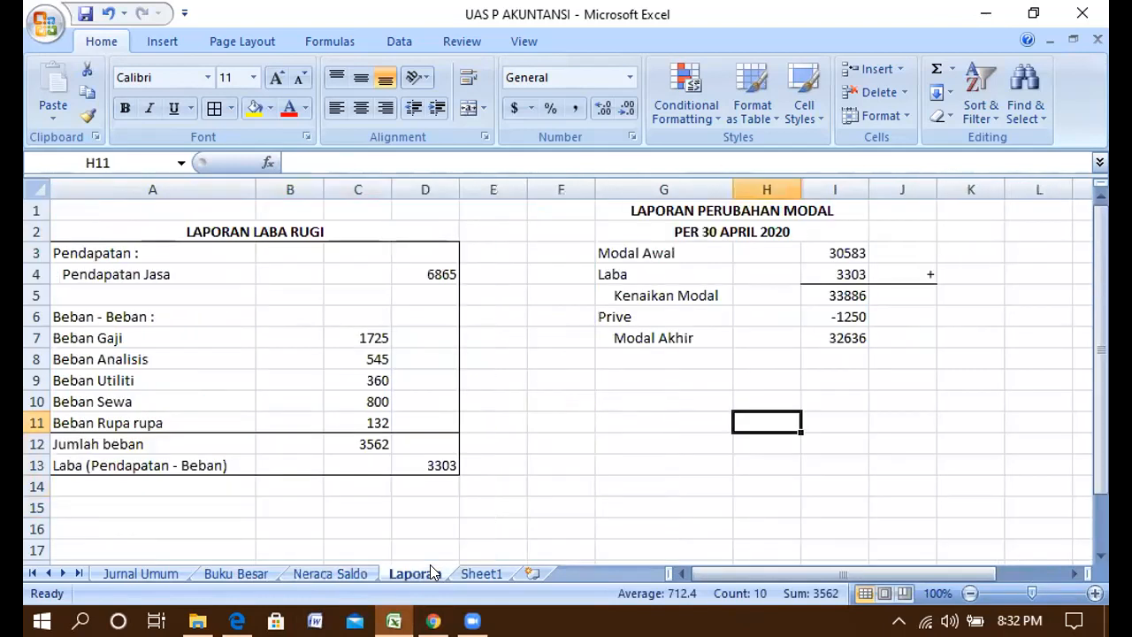
click(719, 350)
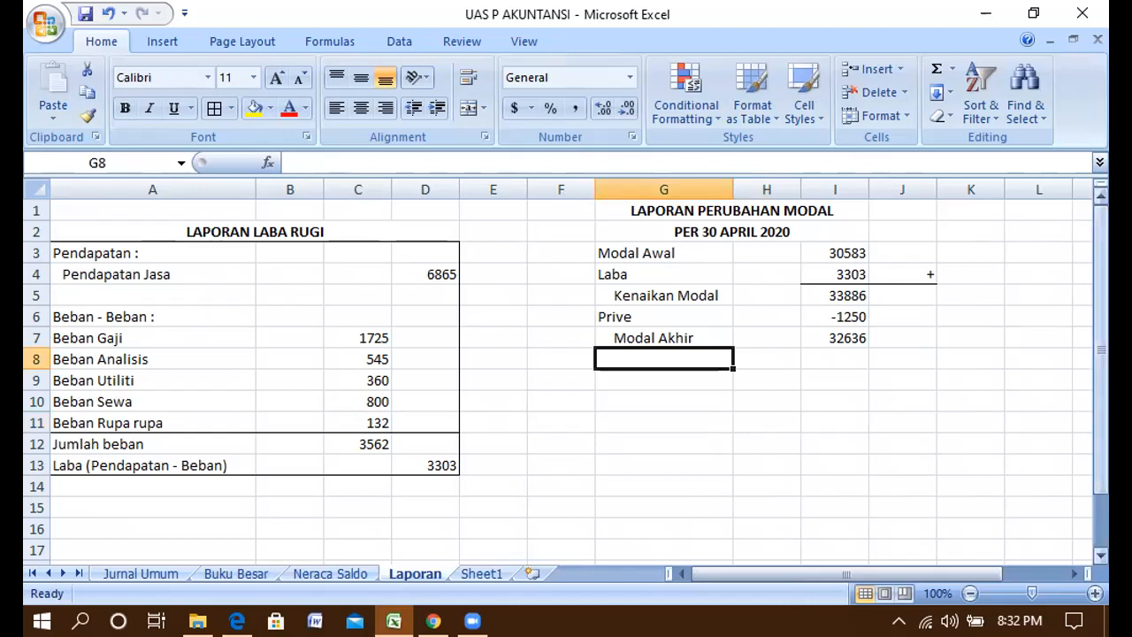
mouse_move(1100, 285)
mouse_down()
mouse_move(1100, 341)
mouse_move(1100, 285)
mouse_up()
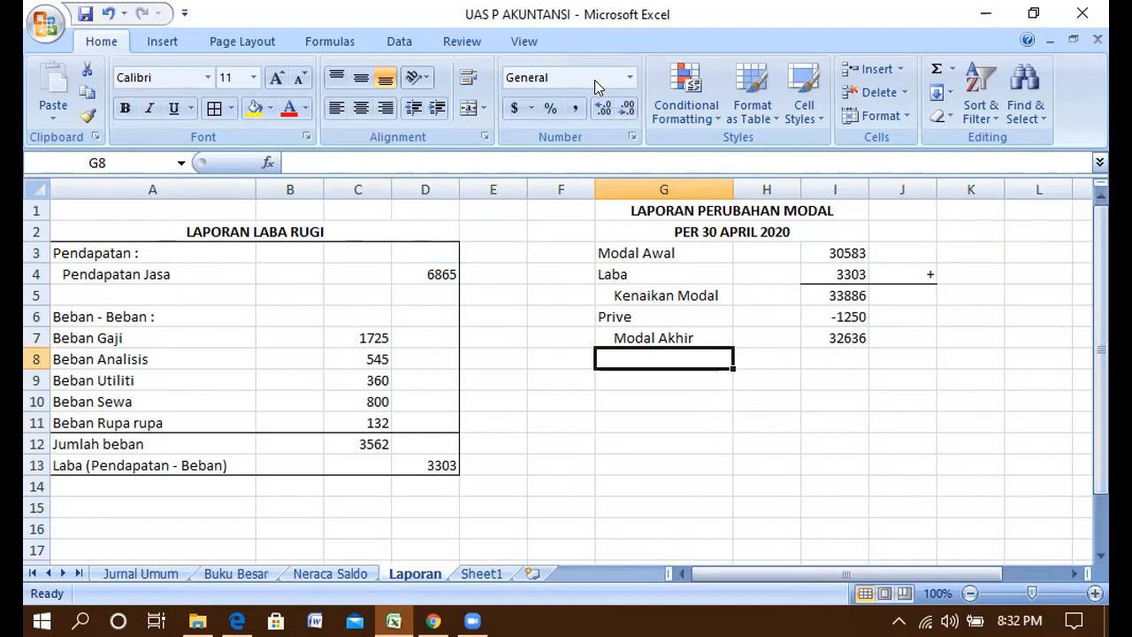
click(664, 117)
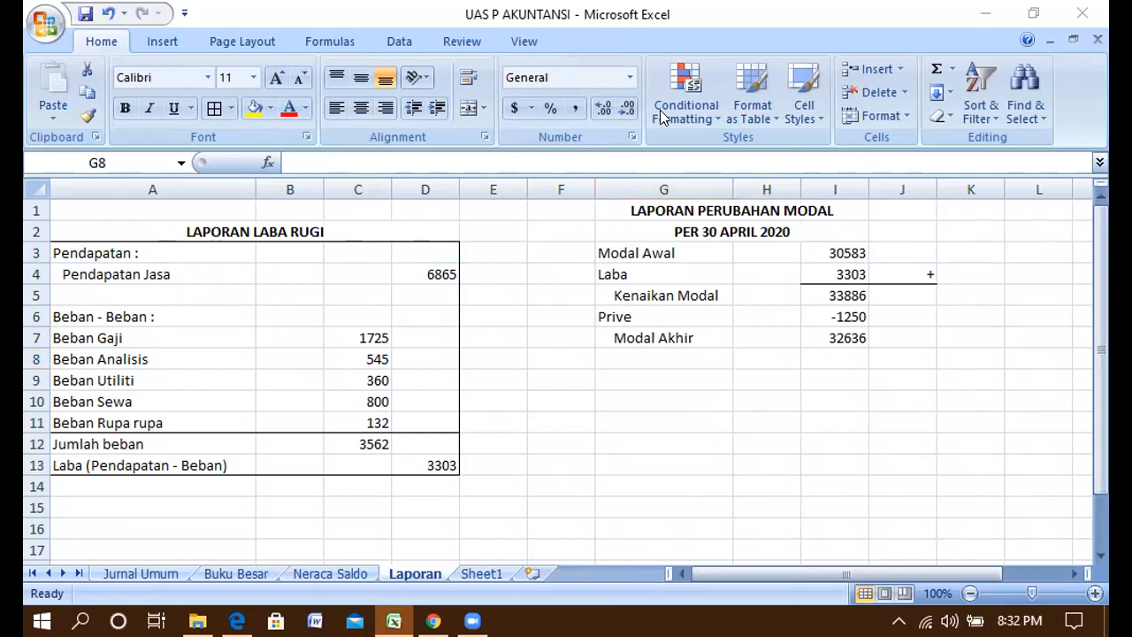